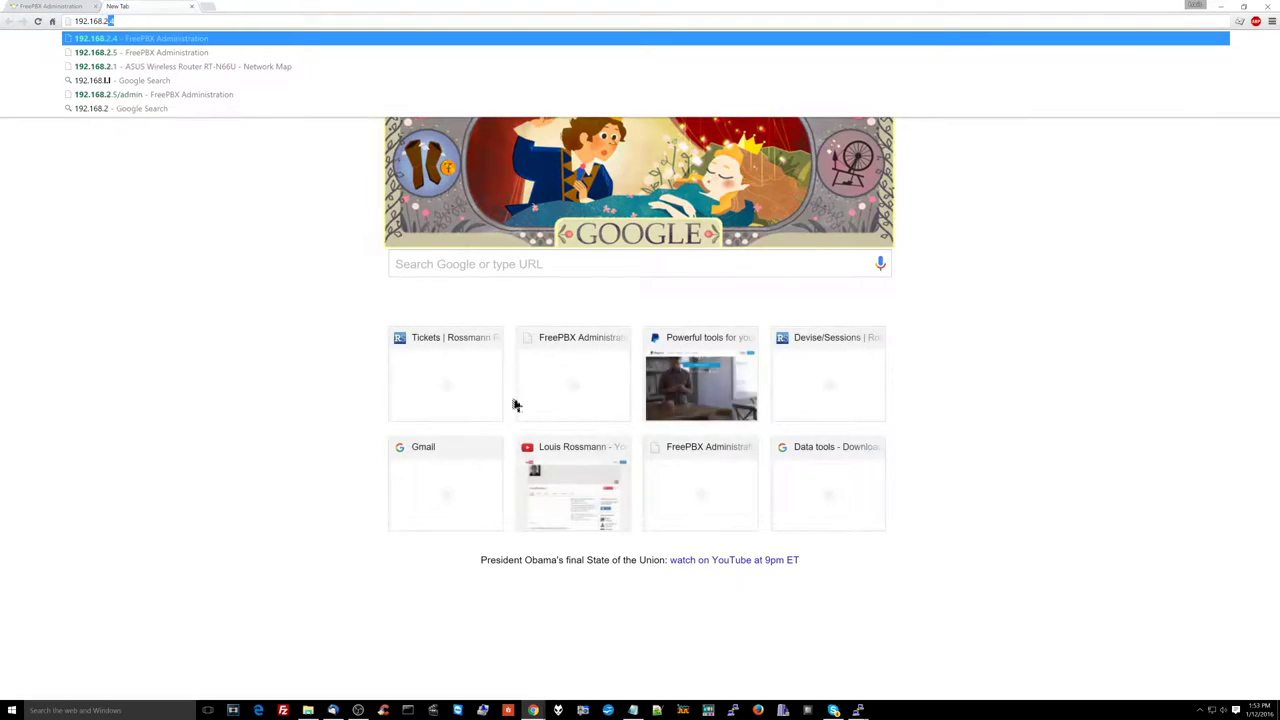
Step: At 192.168.2.5, go to Applications > Extensions and add a Generic CHAN SIP Device extension
key("Return")
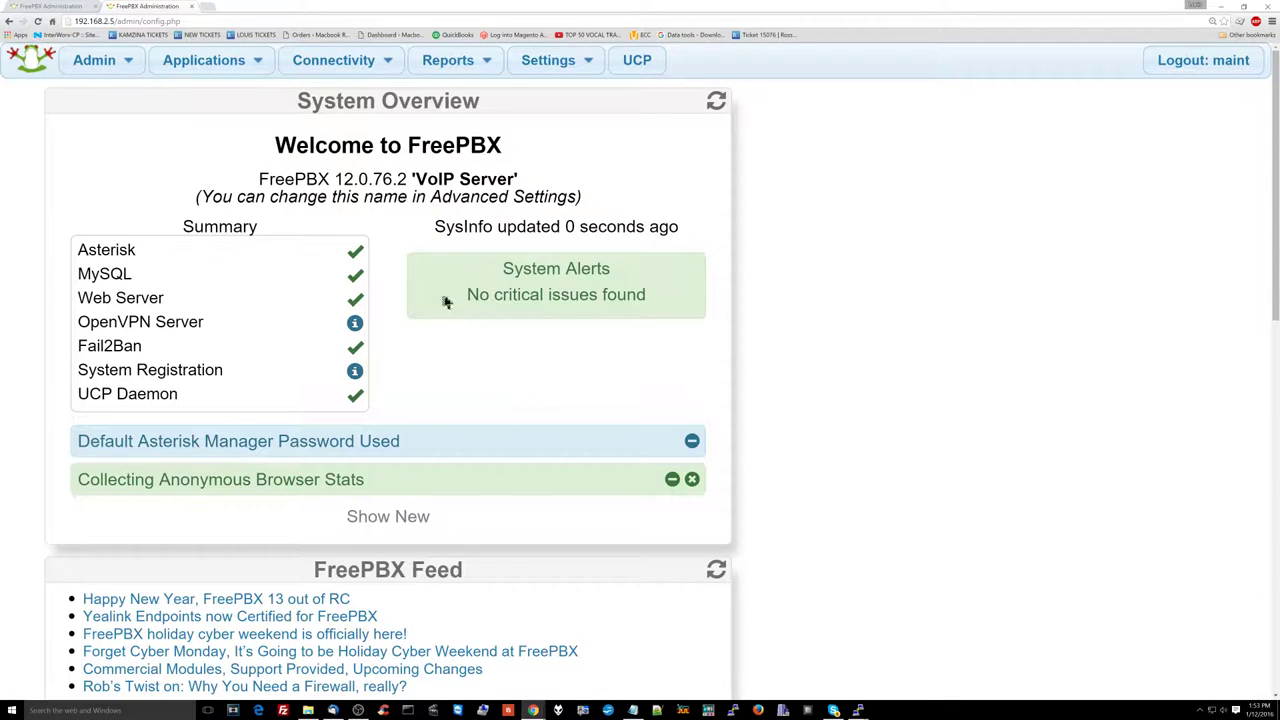
mouse_move(238, 80)
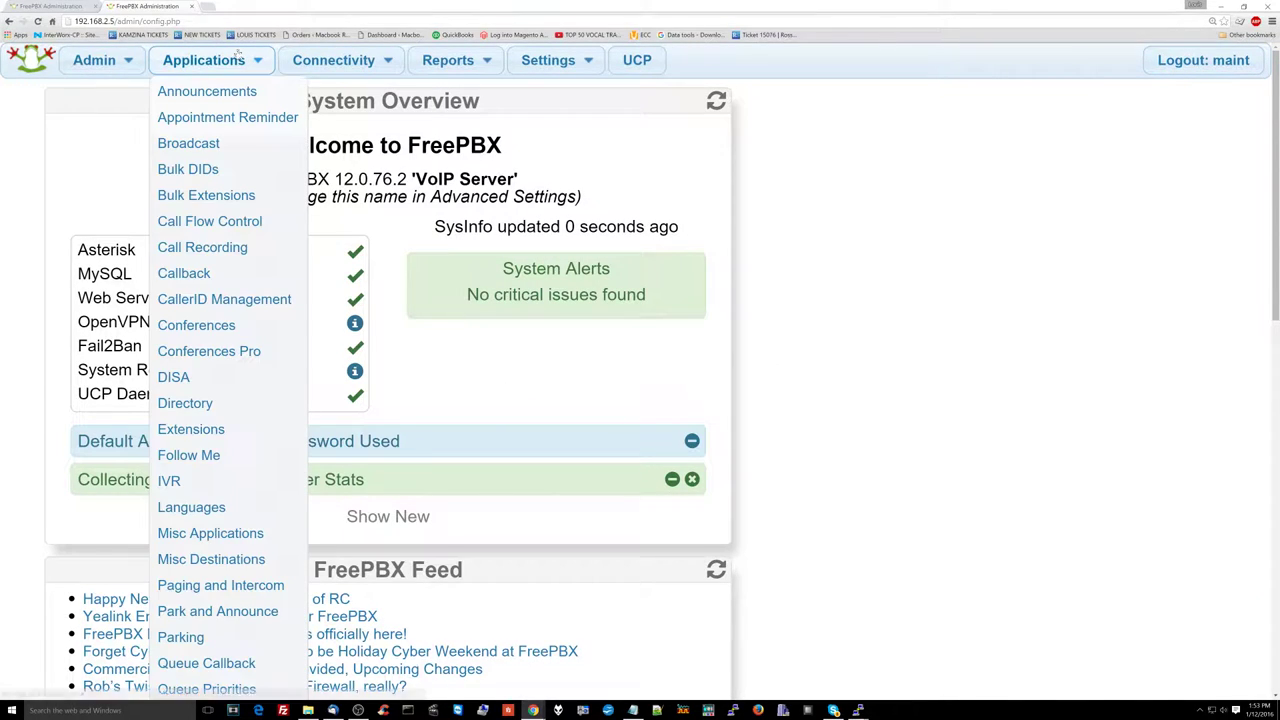
left_click(240, 430)
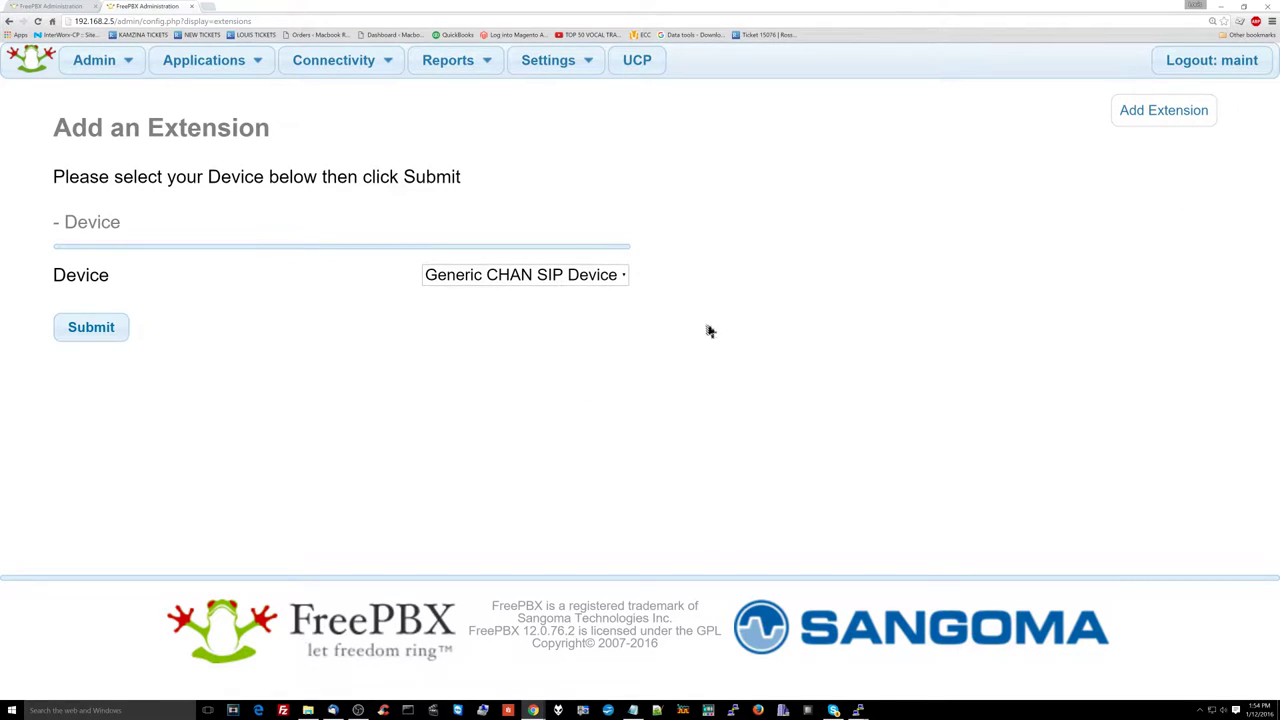
left_click(512, 281)
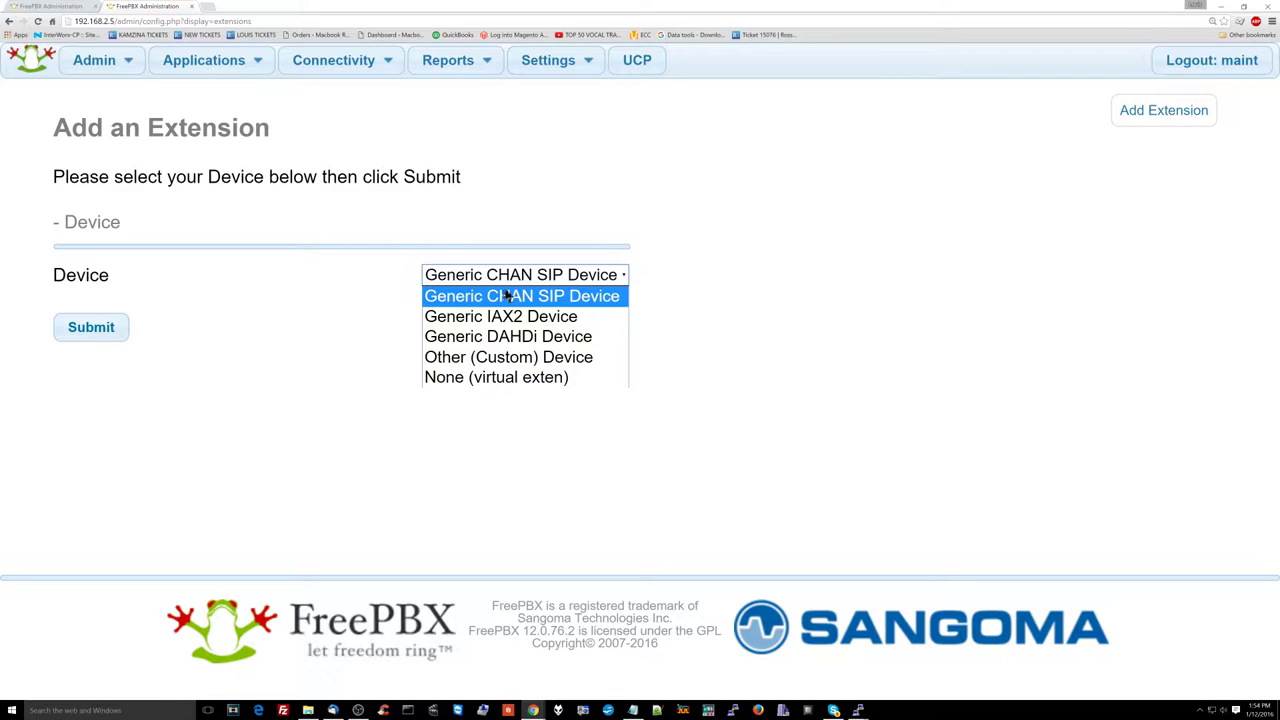
left_click(508, 295)
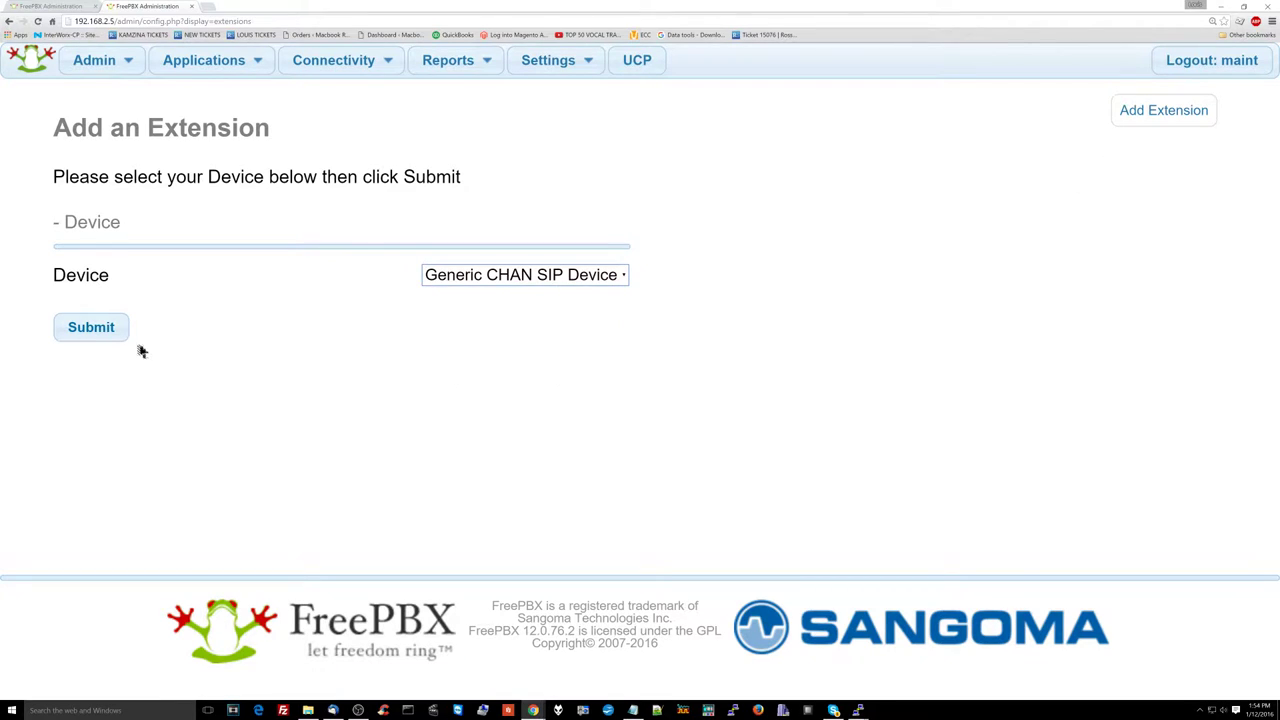
left_click(92, 331)
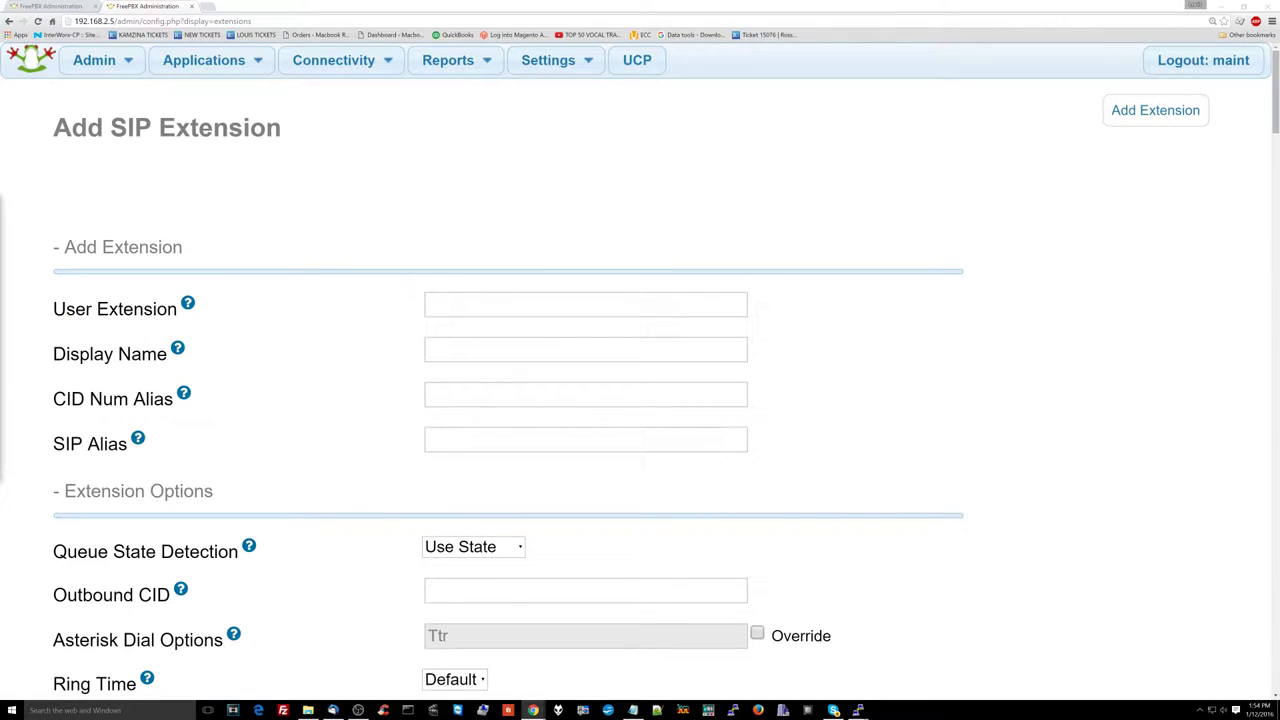
Step: Fill in User Extension 101 and Display Name Receptionist on the new SIP extension form
left_click(526, 306)
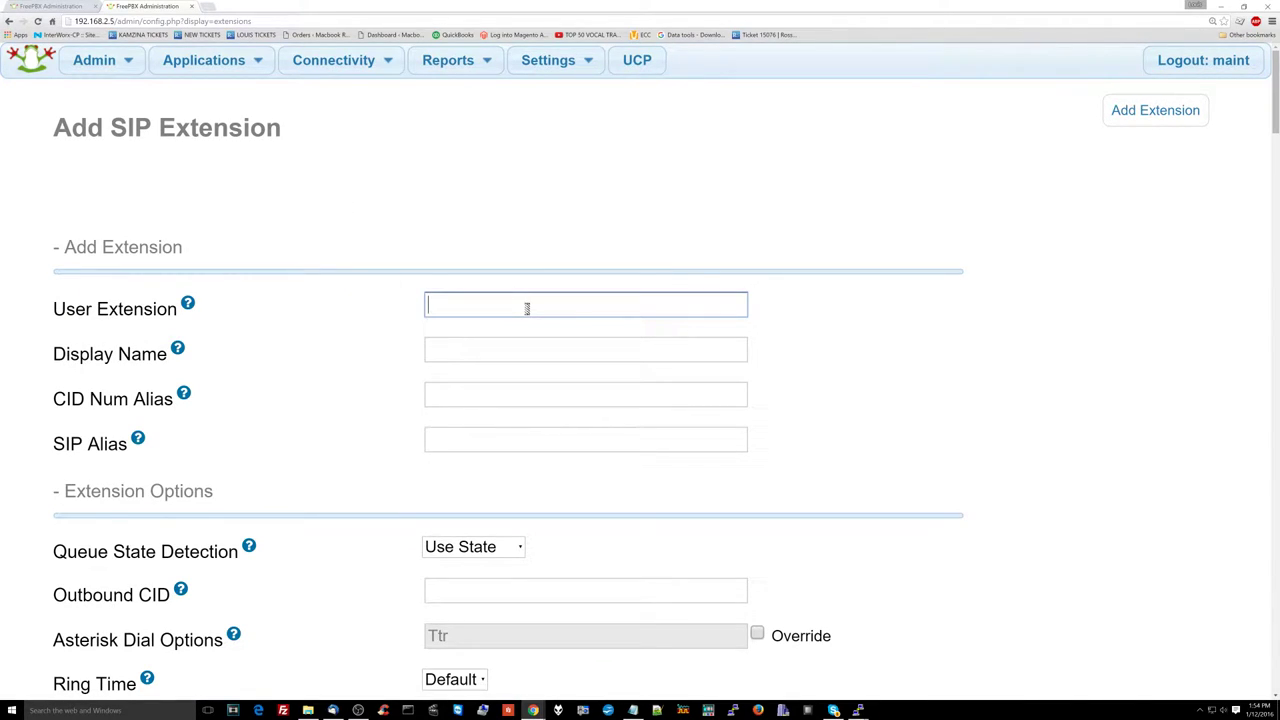
type("101")
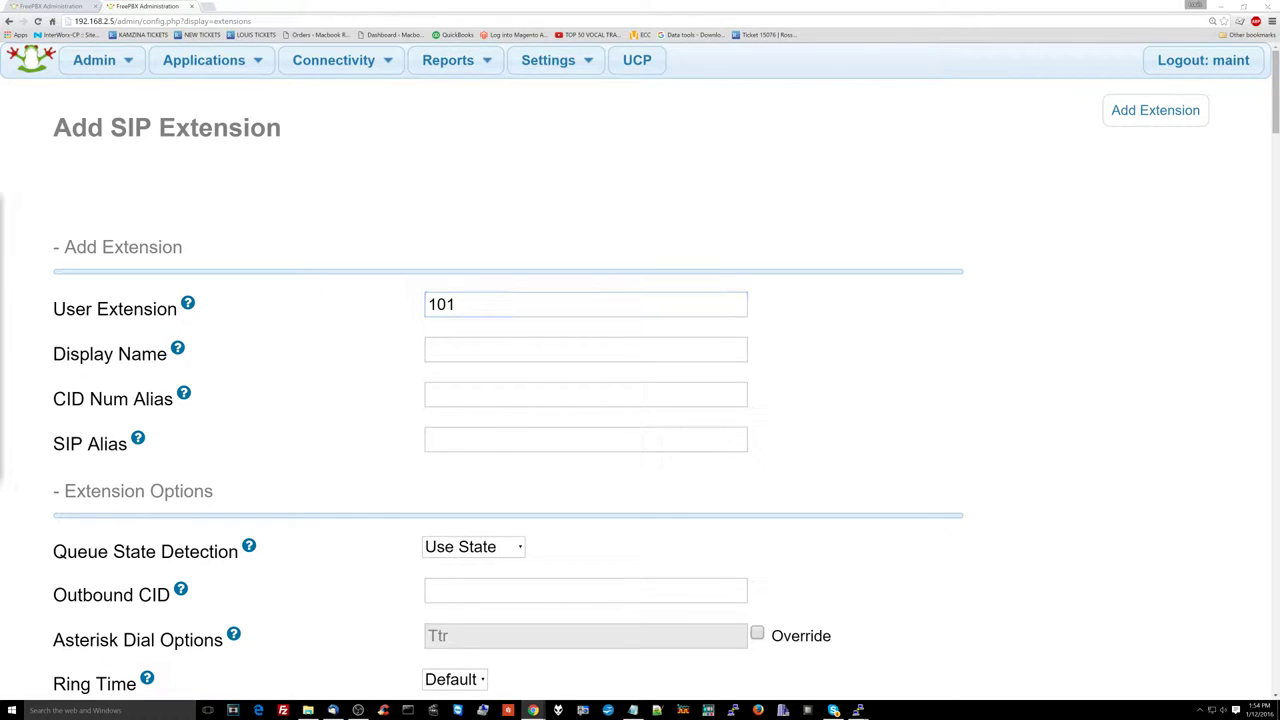
left_click(443, 351)
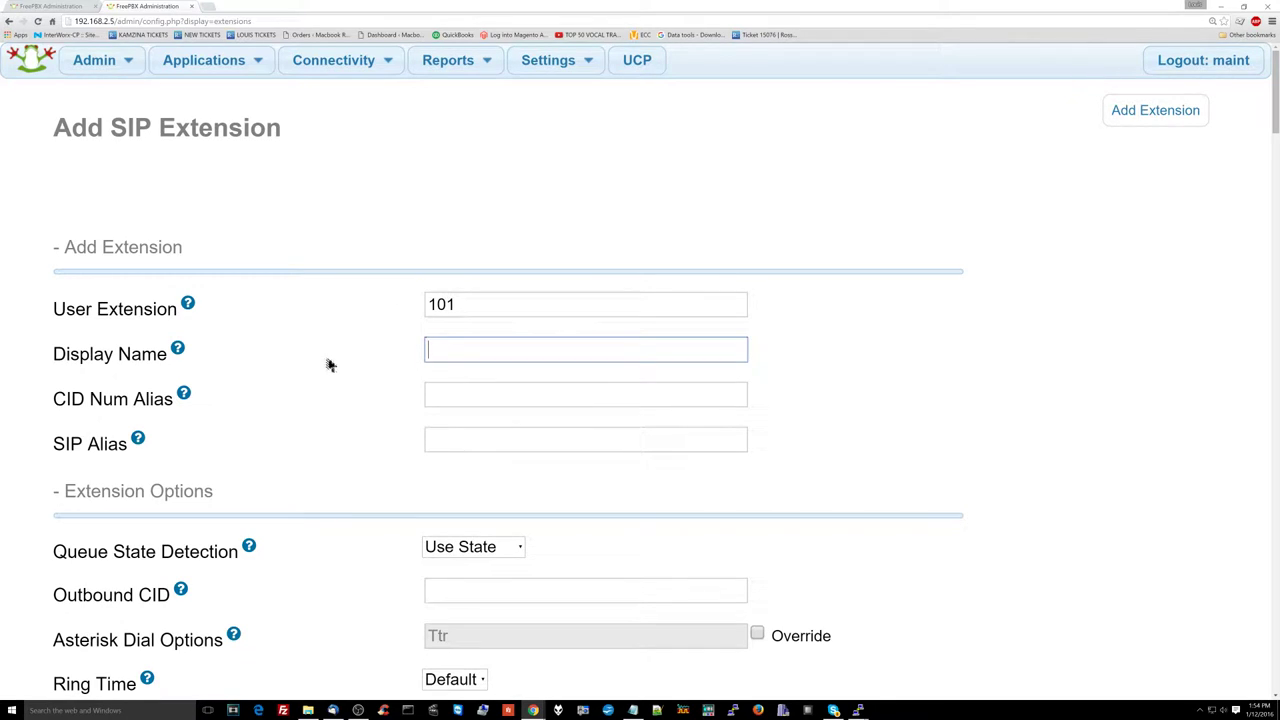
type("Receptionist")
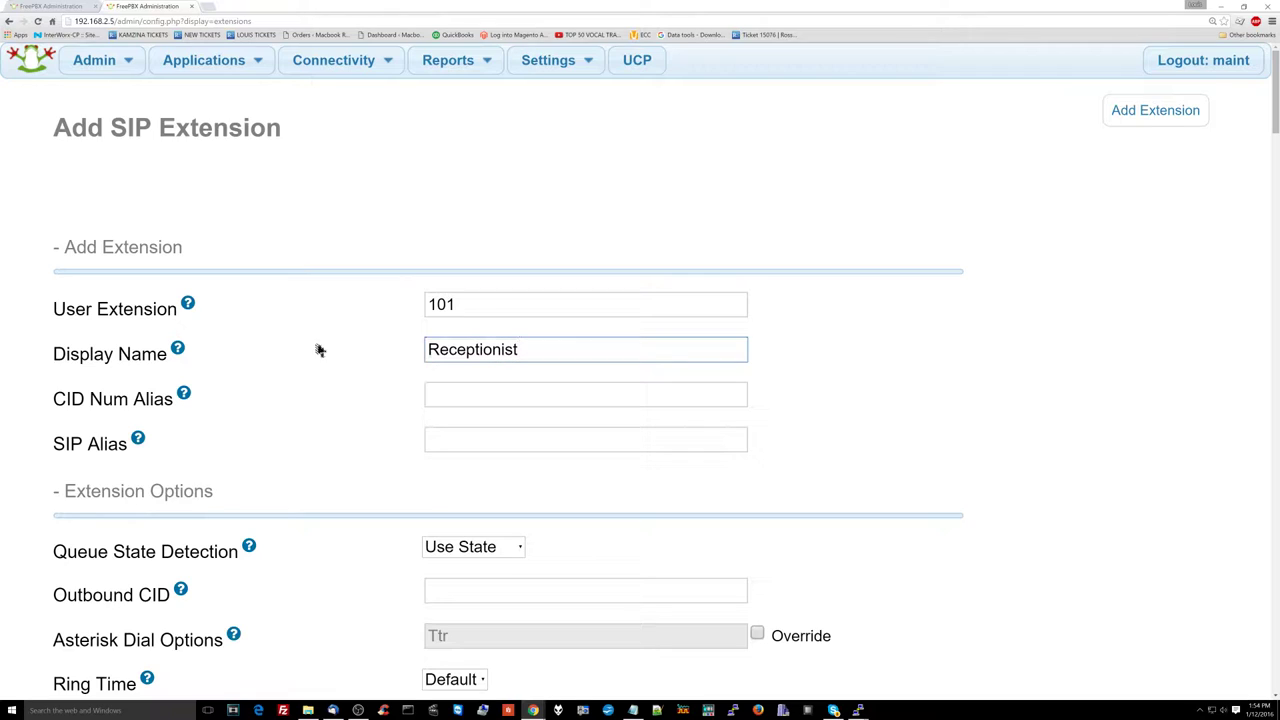
double_click(453, 351)
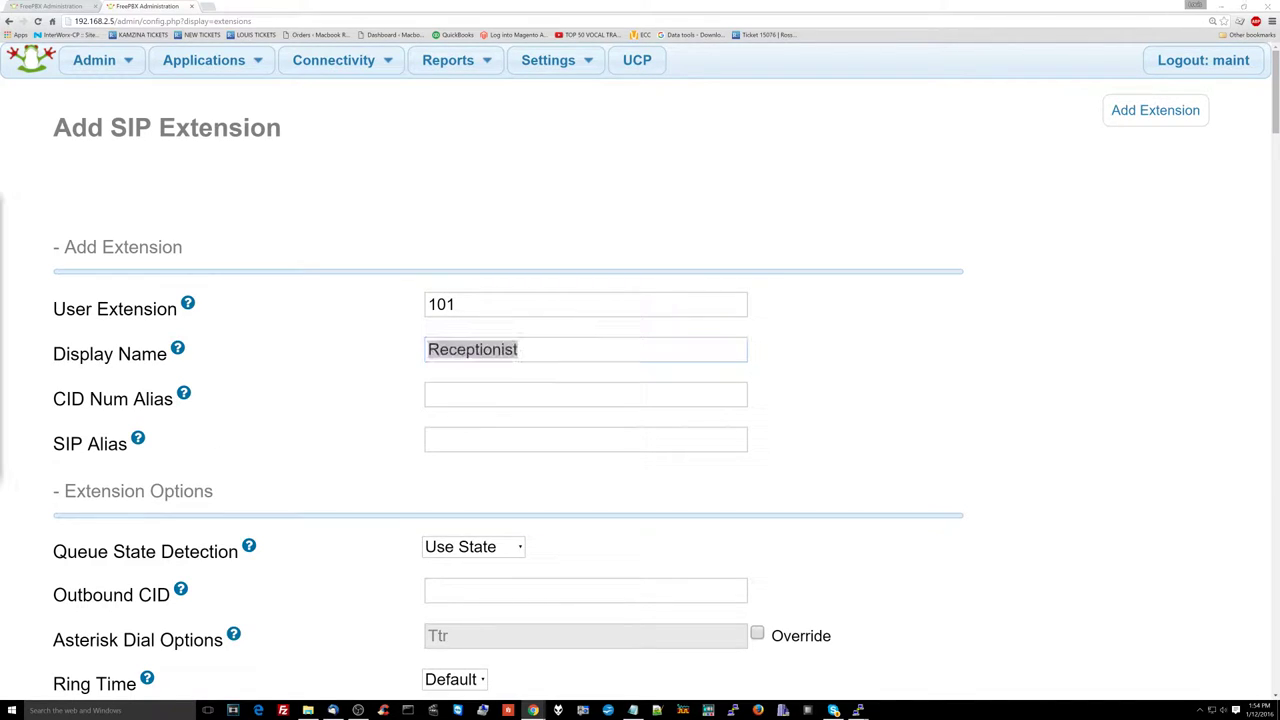
left_click(400, 349)
scroll(417, 343, "down", 1)
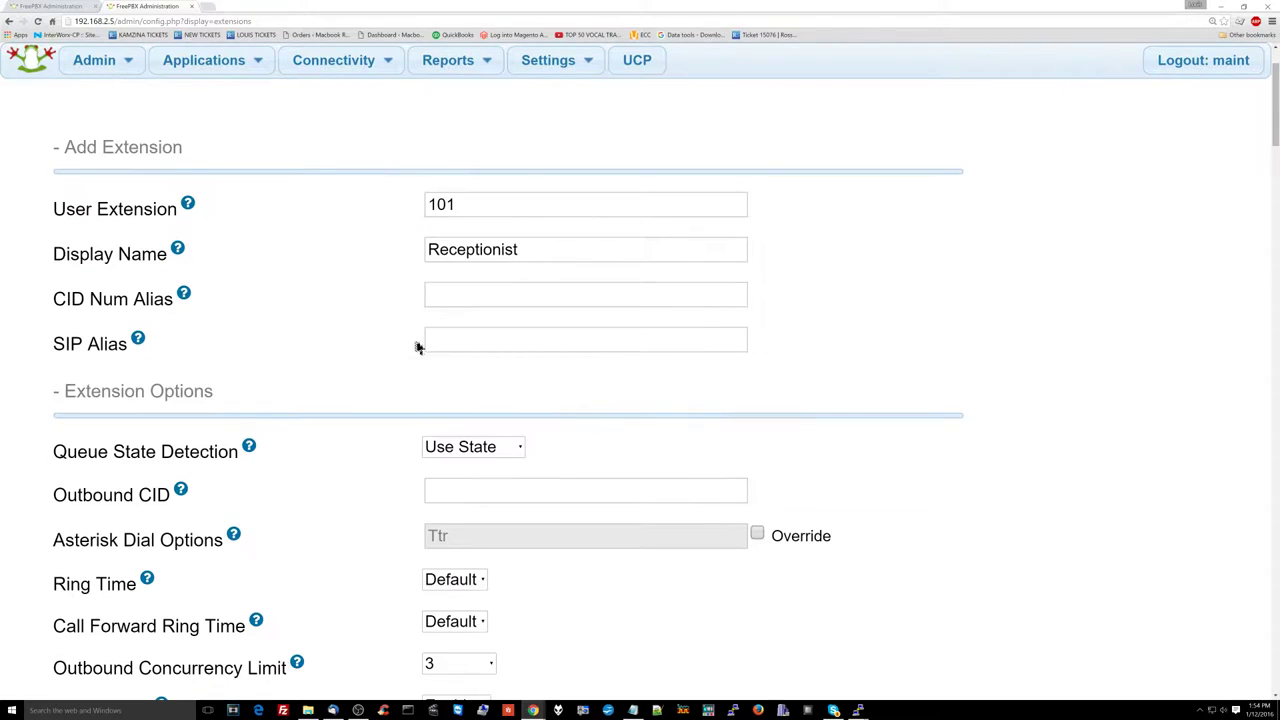
double_click(514, 240)
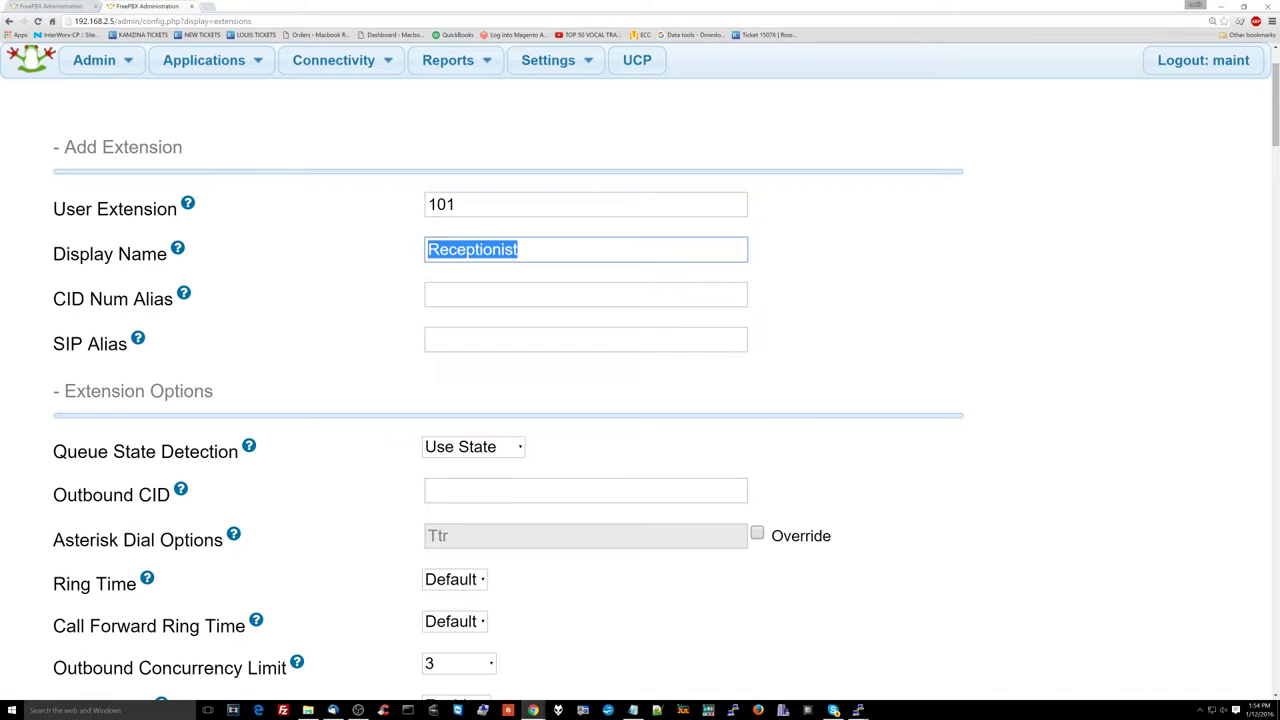
scroll(380, 451, "down", 2)
Step: Change the Outbound Concurrency Limit under Extension Options from 3 to 5
scroll(383, 450, "down", 3)
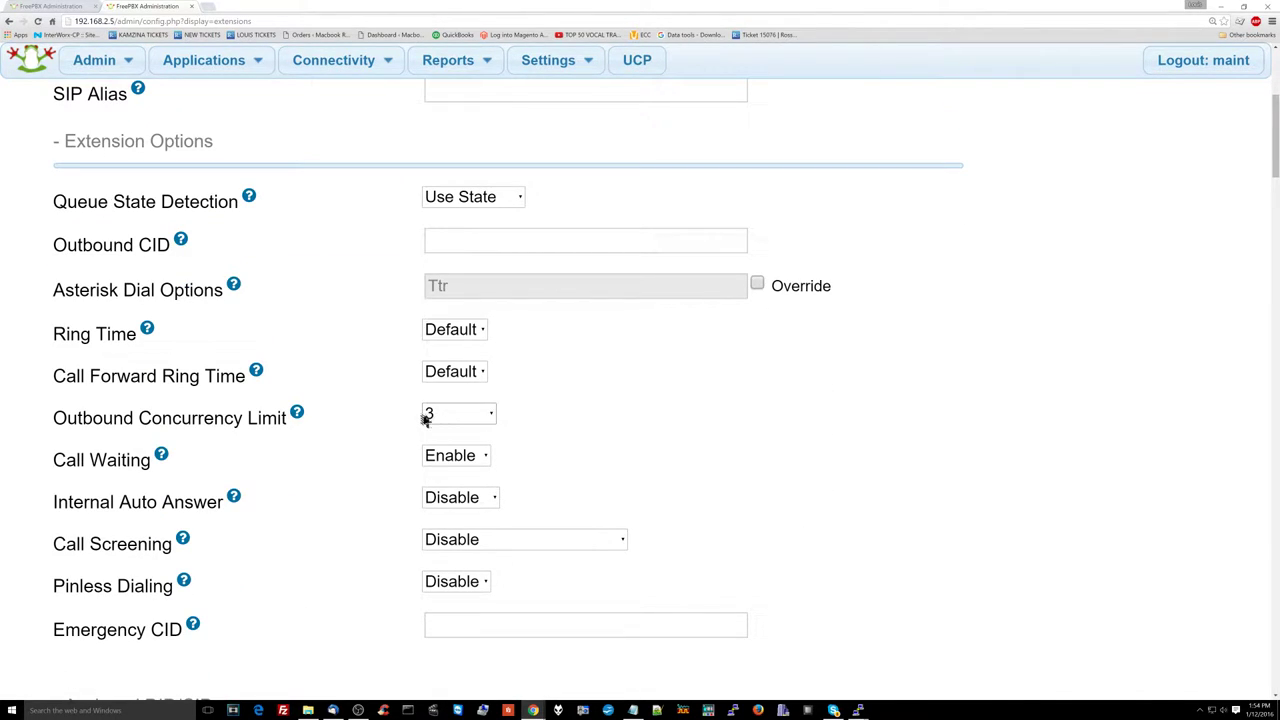
mouse_move(297, 418)
left_click(470, 414)
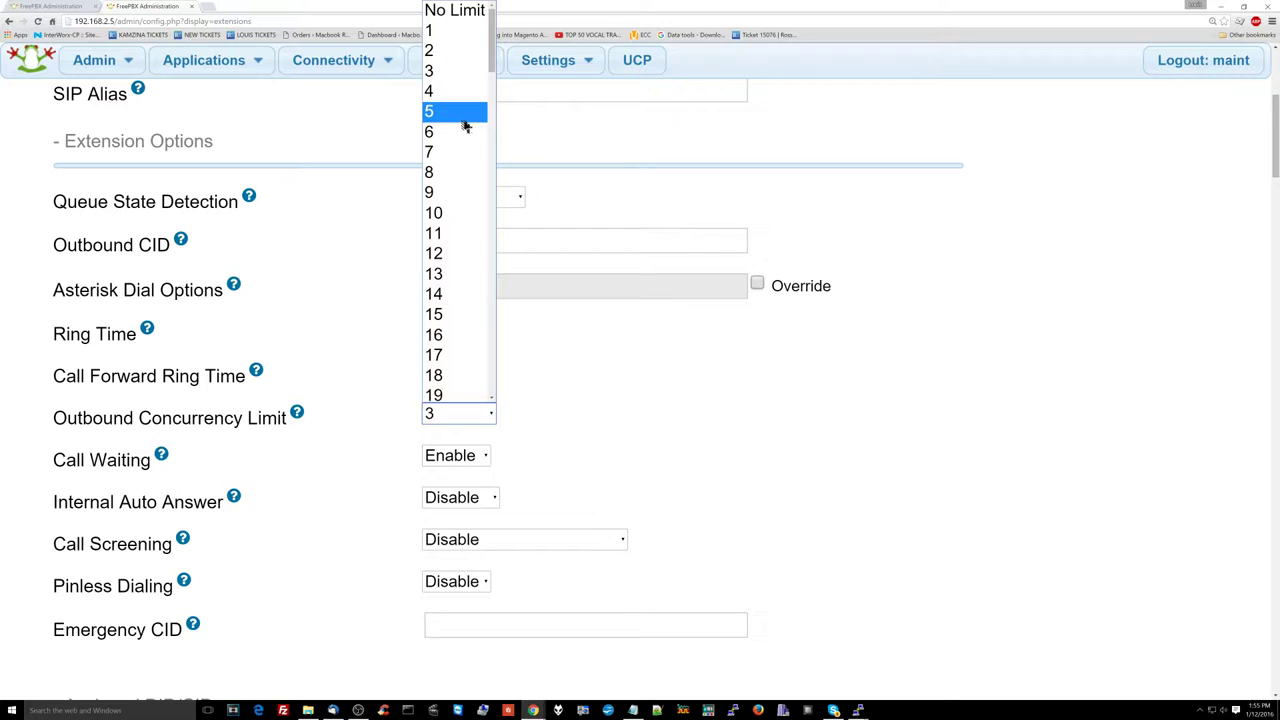
left_click(465, 126)
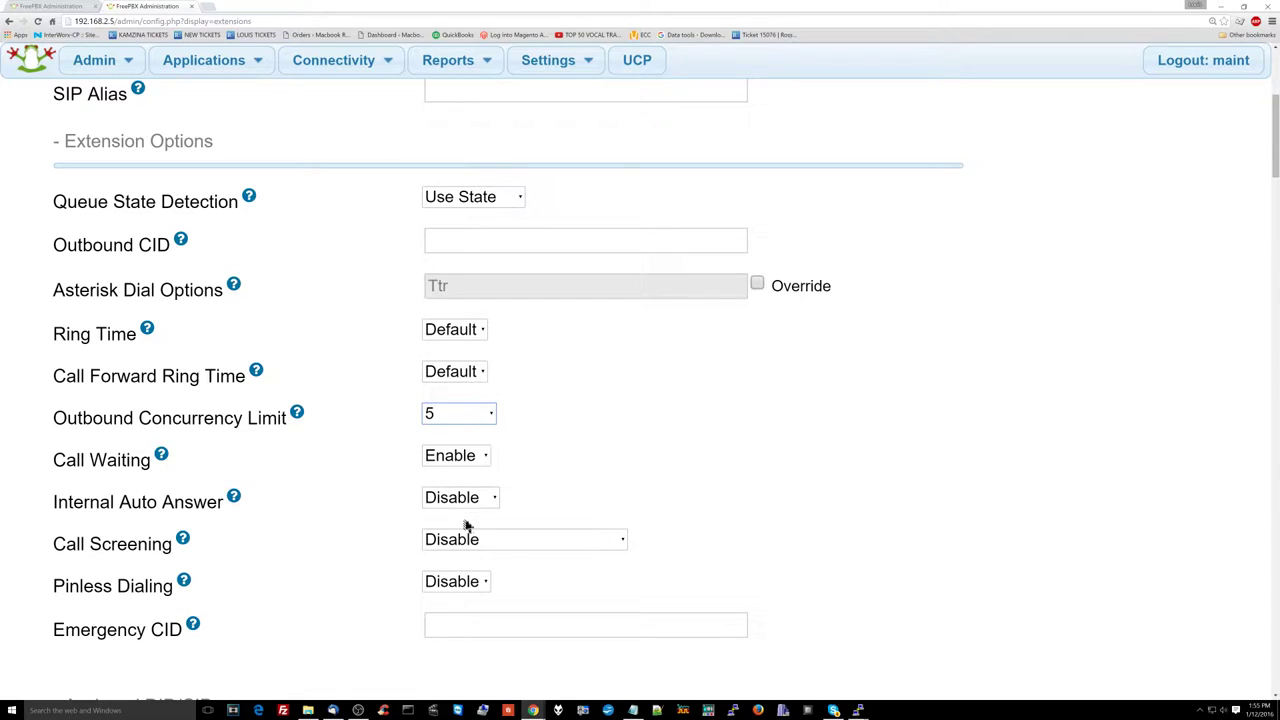
scroll(503, 457, "down", 1)
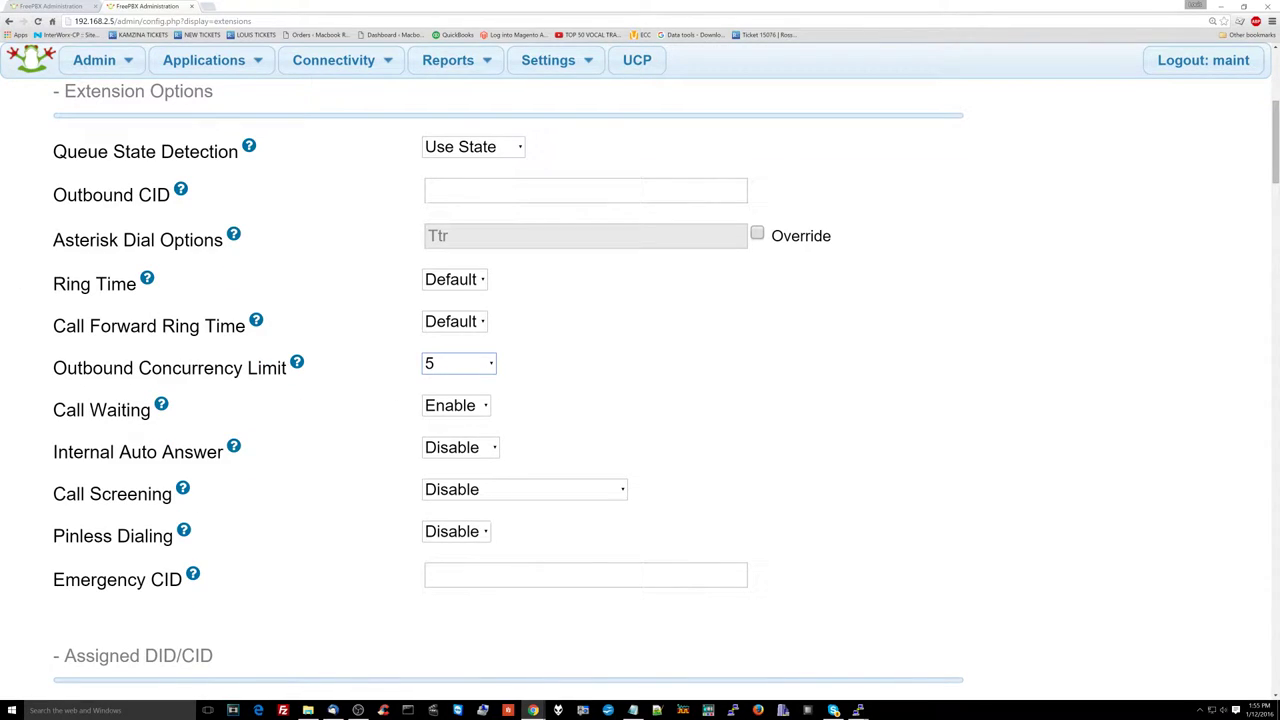
scroll(703, 378, "down", 3)
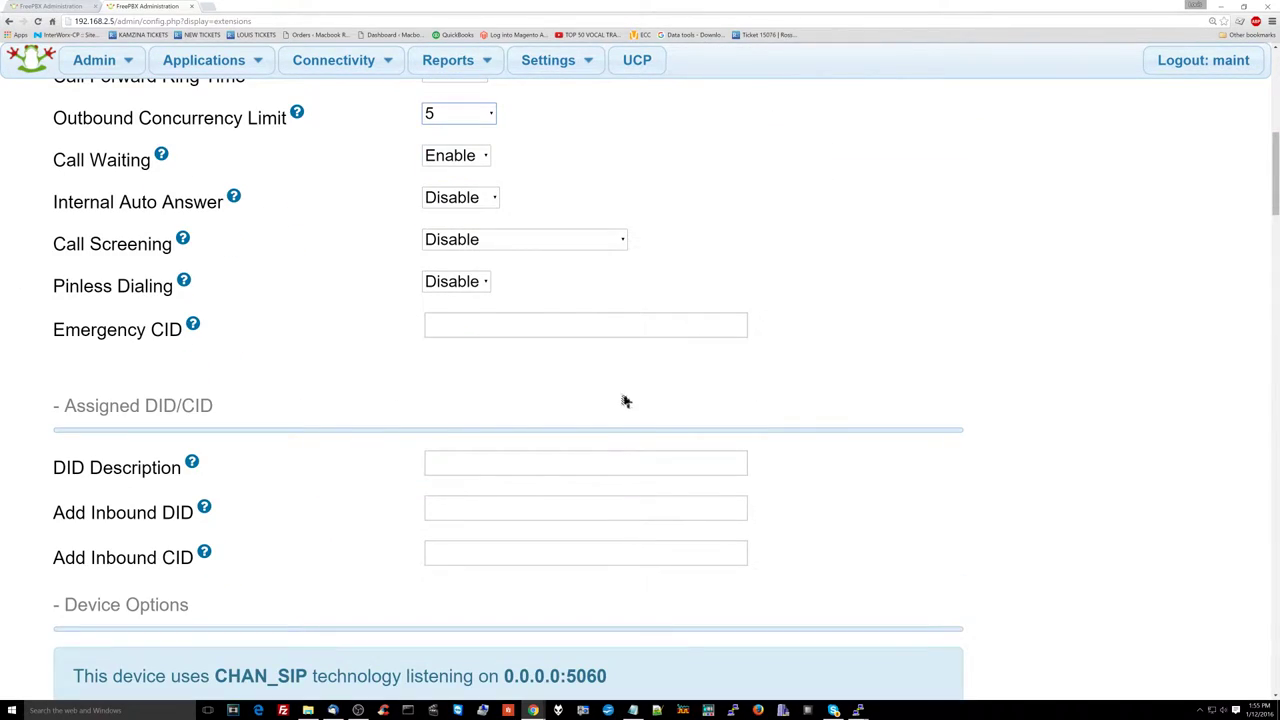
scroll(503, 363, "down", 3)
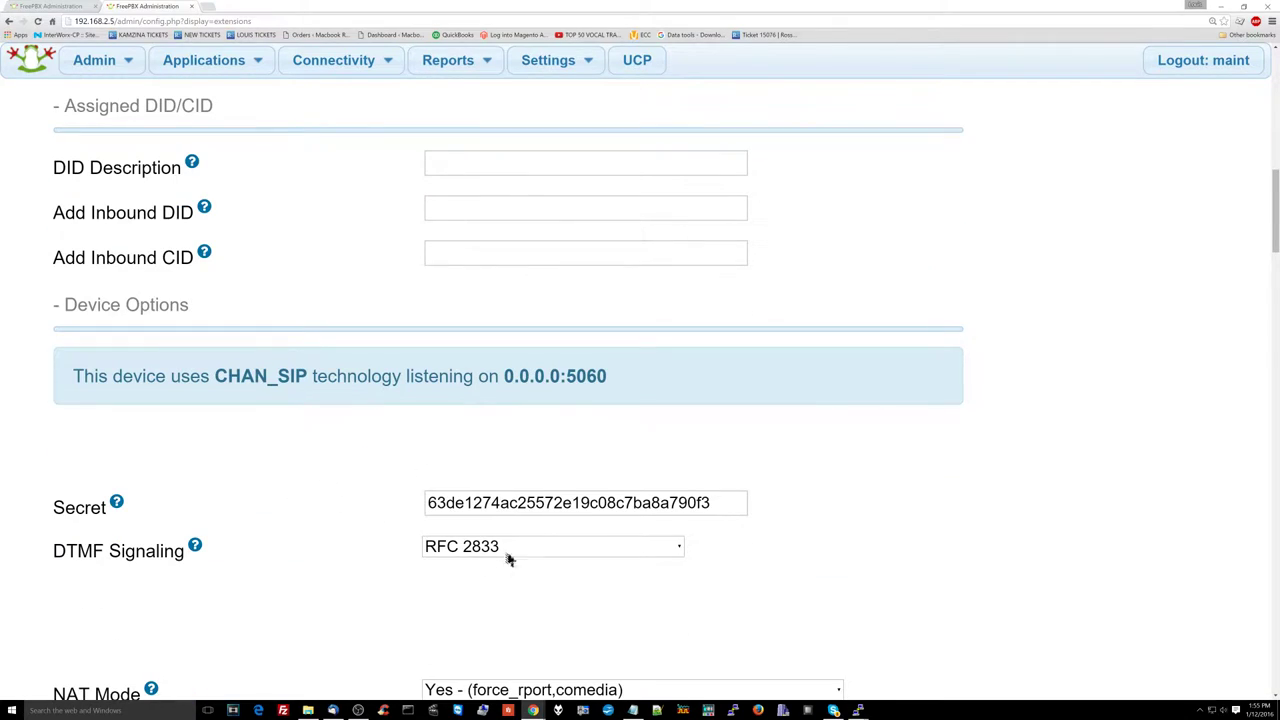
Step: Replace the auto-generated Secret with a custom password
double_click(478, 506)
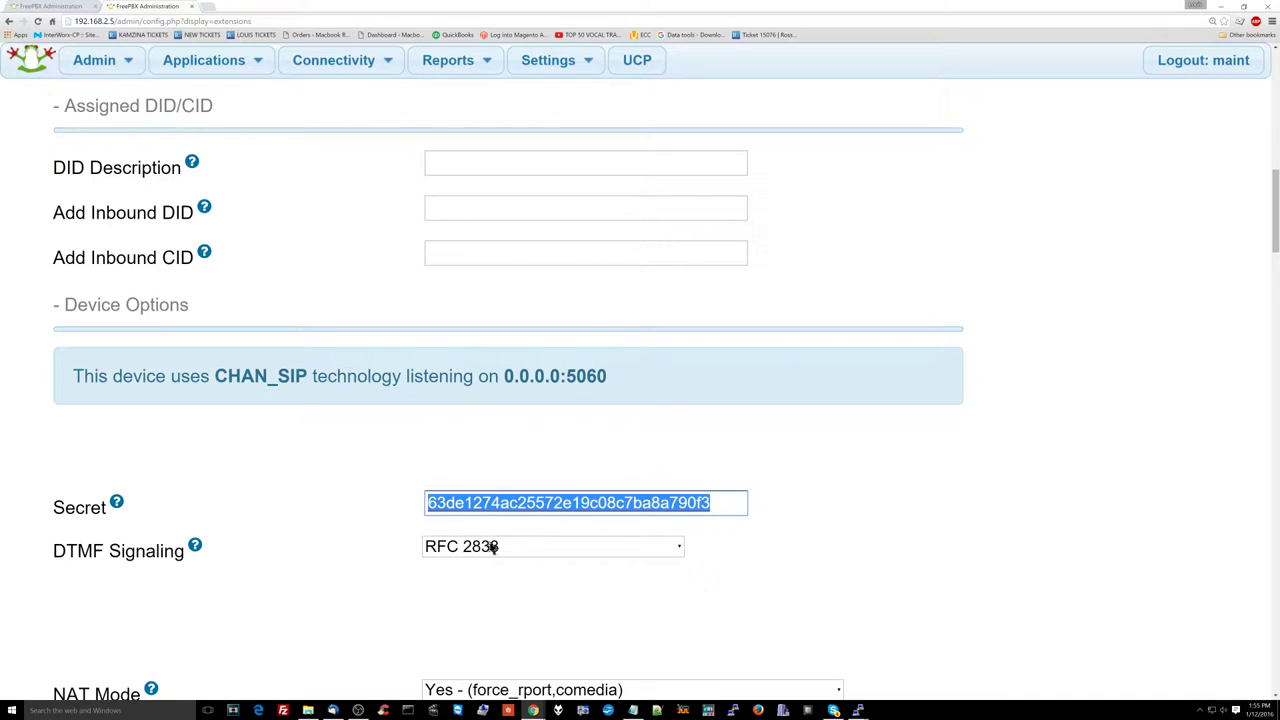
scroll(505, 523, "up", 15)
scroll(505, 517, "down", 13)
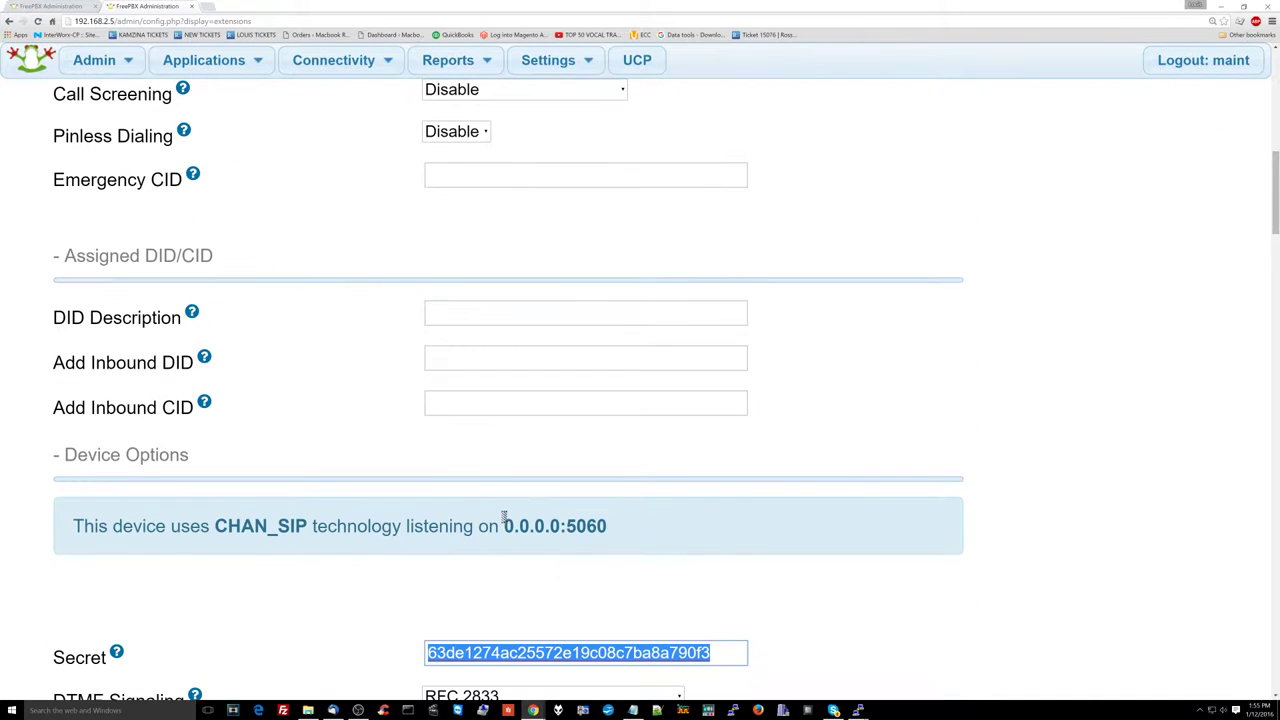
scroll(505, 520, "down", 3)
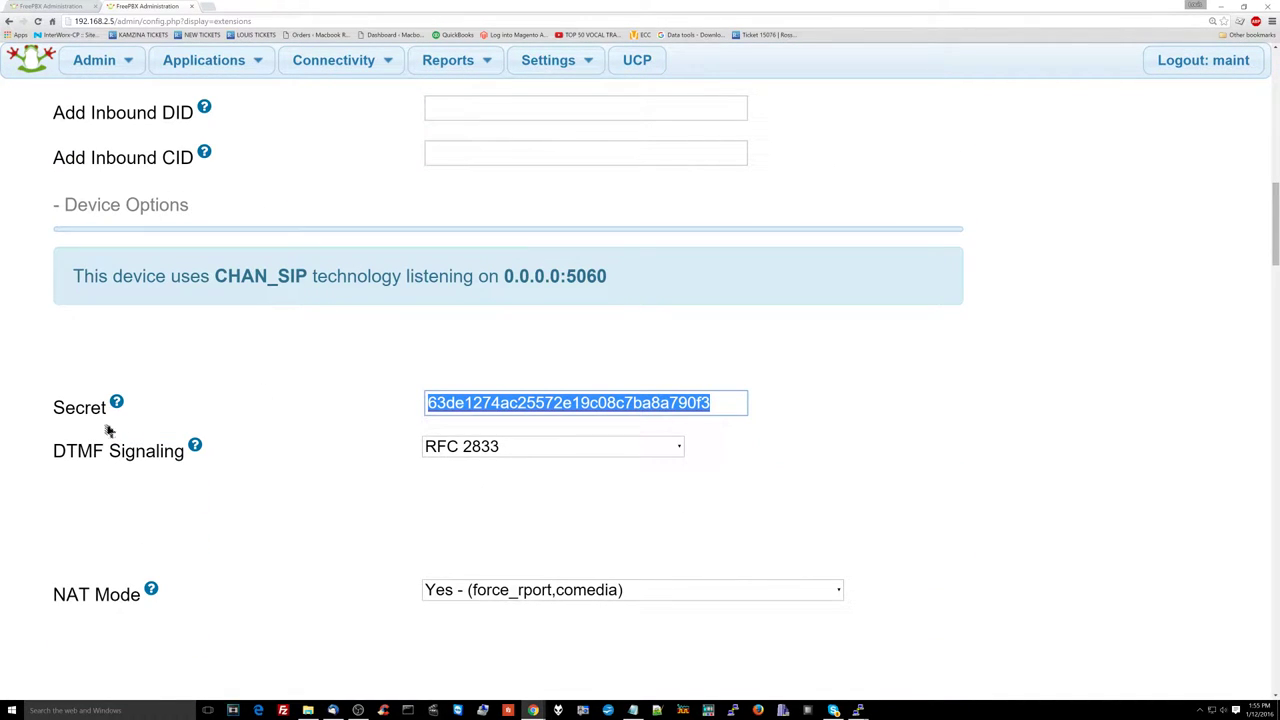
double_click(516, 405)
scroll(517, 410, "up", 15)
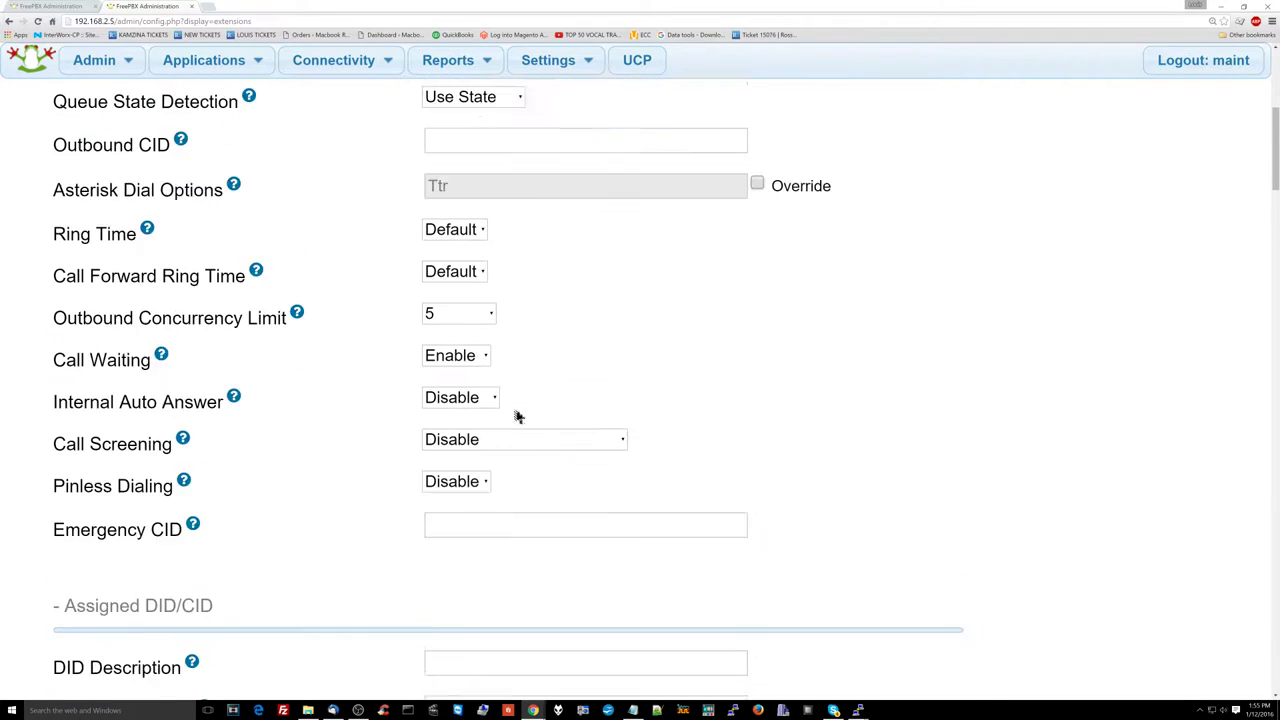
scroll(517, 416, "down", 12)
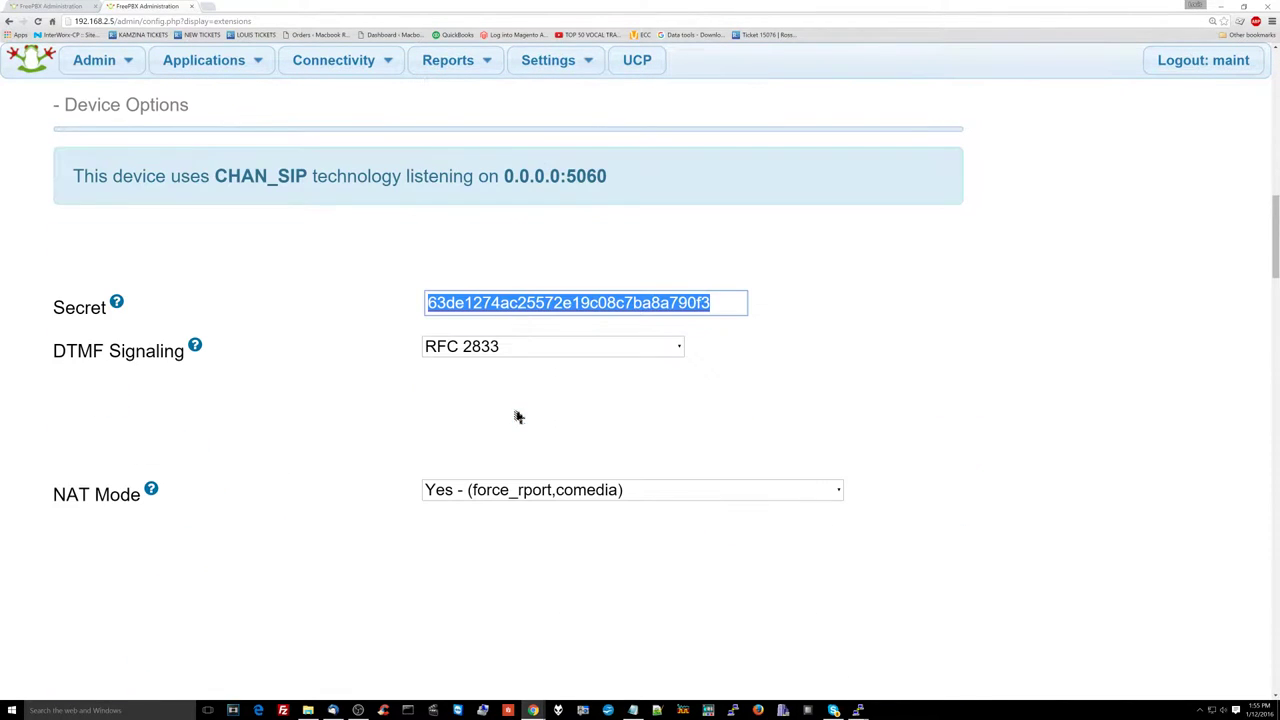
scroll(517, 416, "up", 2)
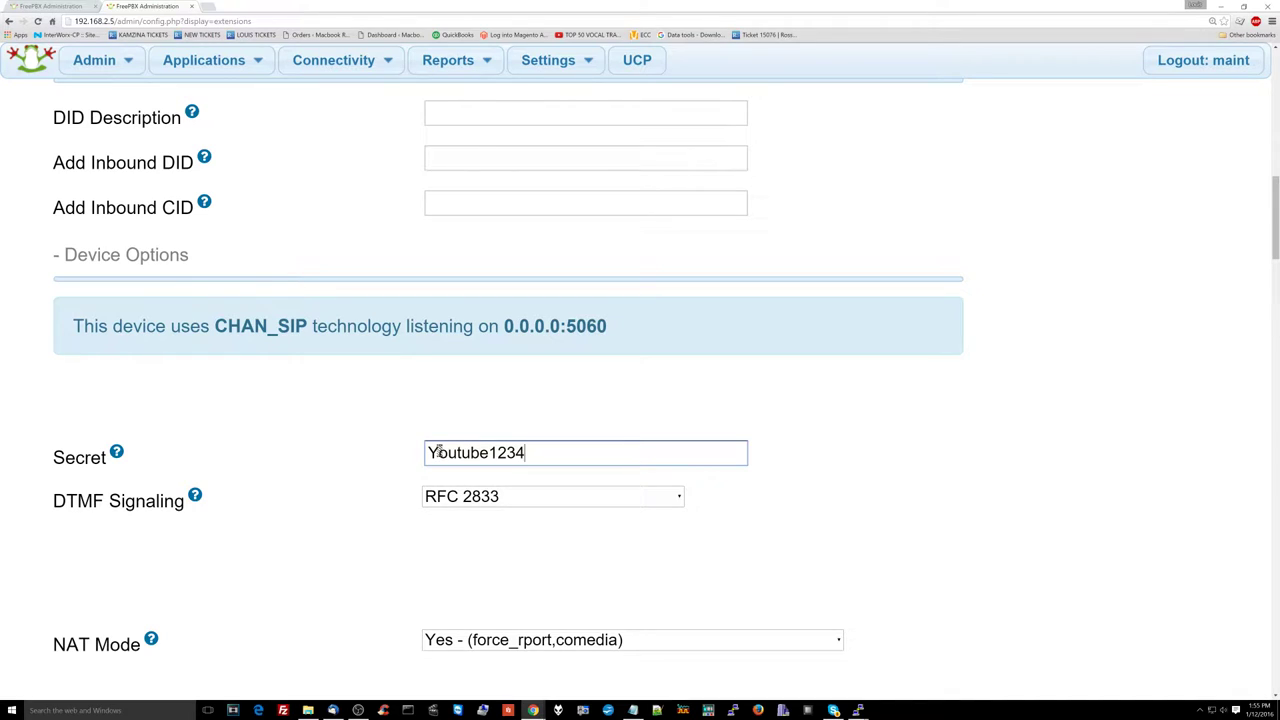
left_click_drag(438, 452, 421, 452)
Step: Set NAT Mode to No - (no) instead of Yes (force_rport,comedia)
scroll(403, 525, "down", 1)
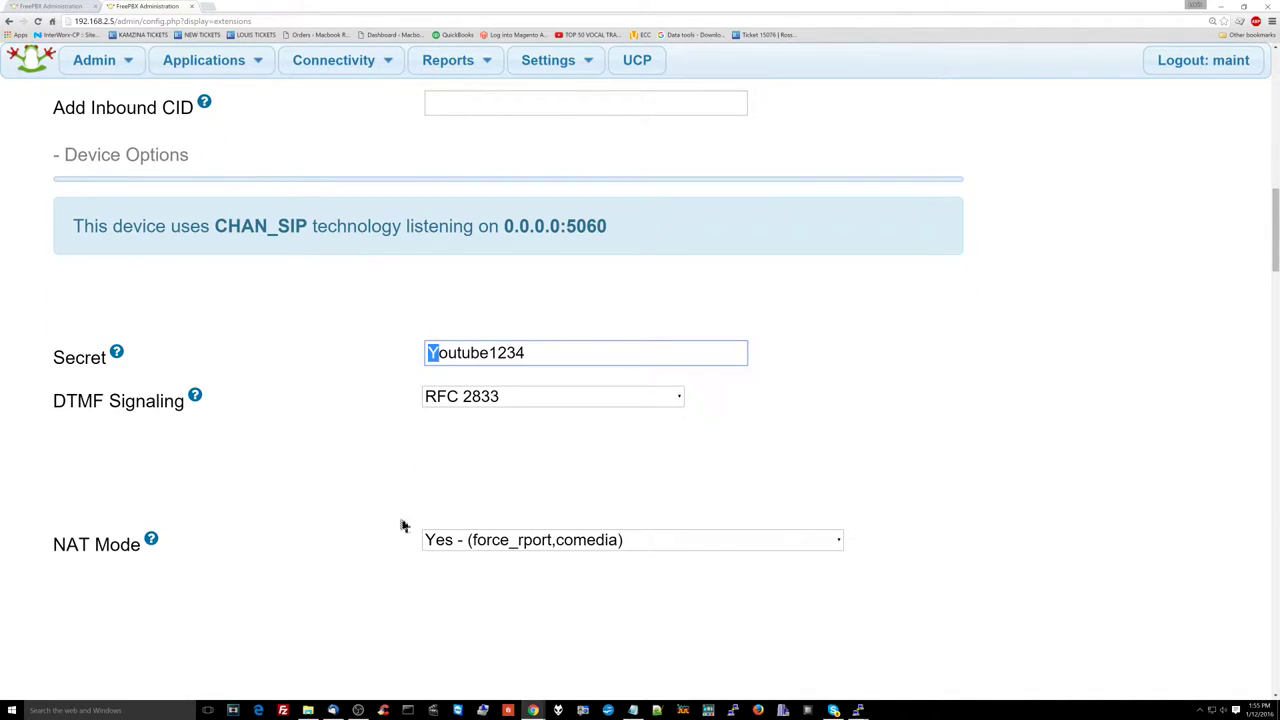
left_click(470, 541)
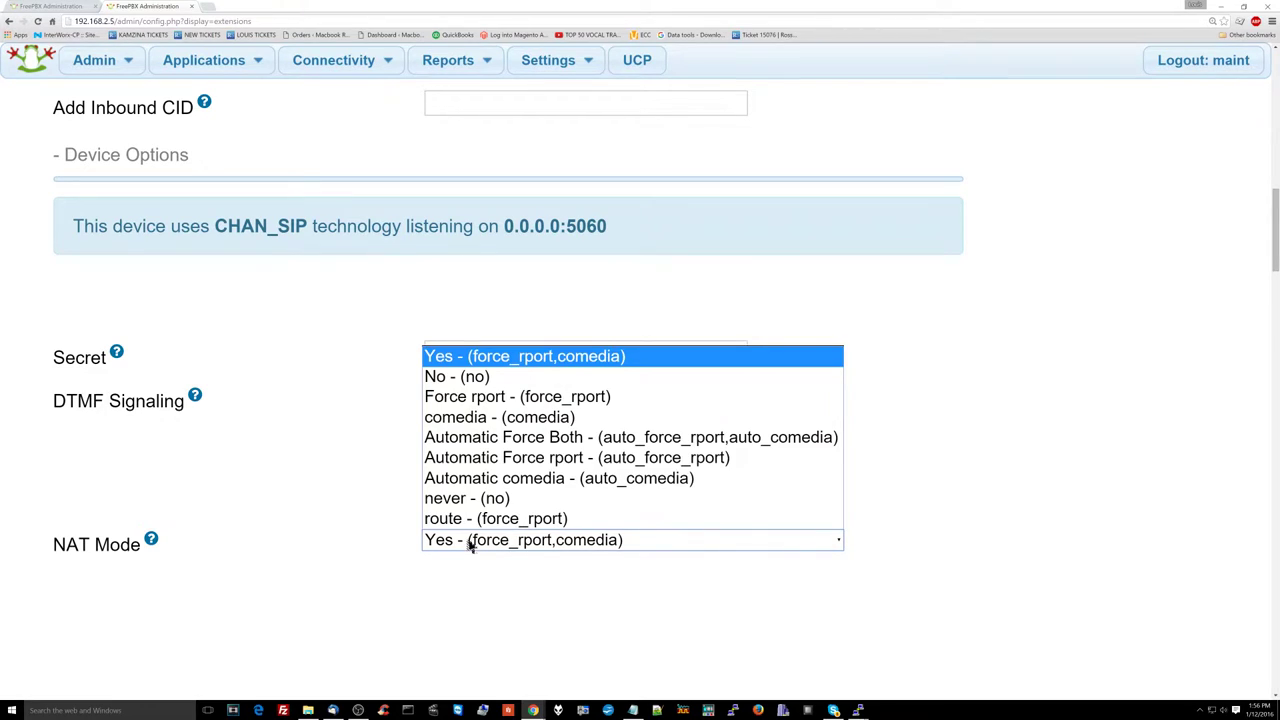
left_click(490, 377)
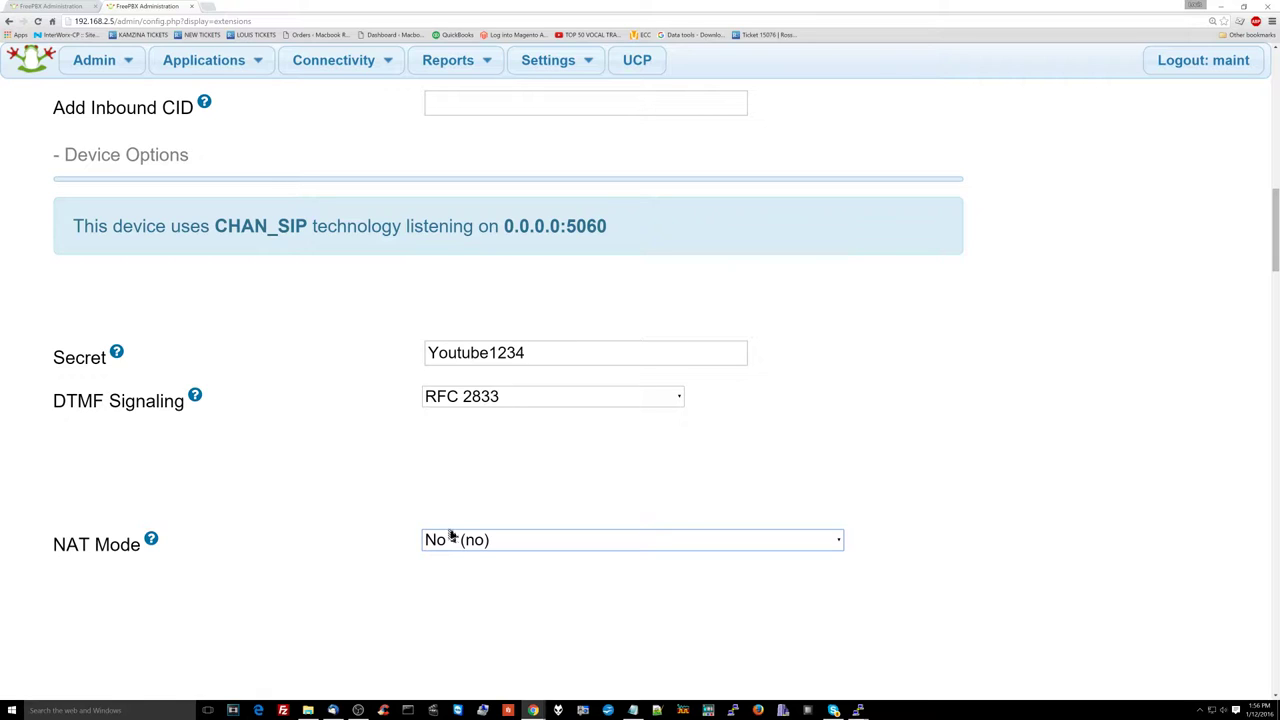
scroll(449, 534, "down", 4)
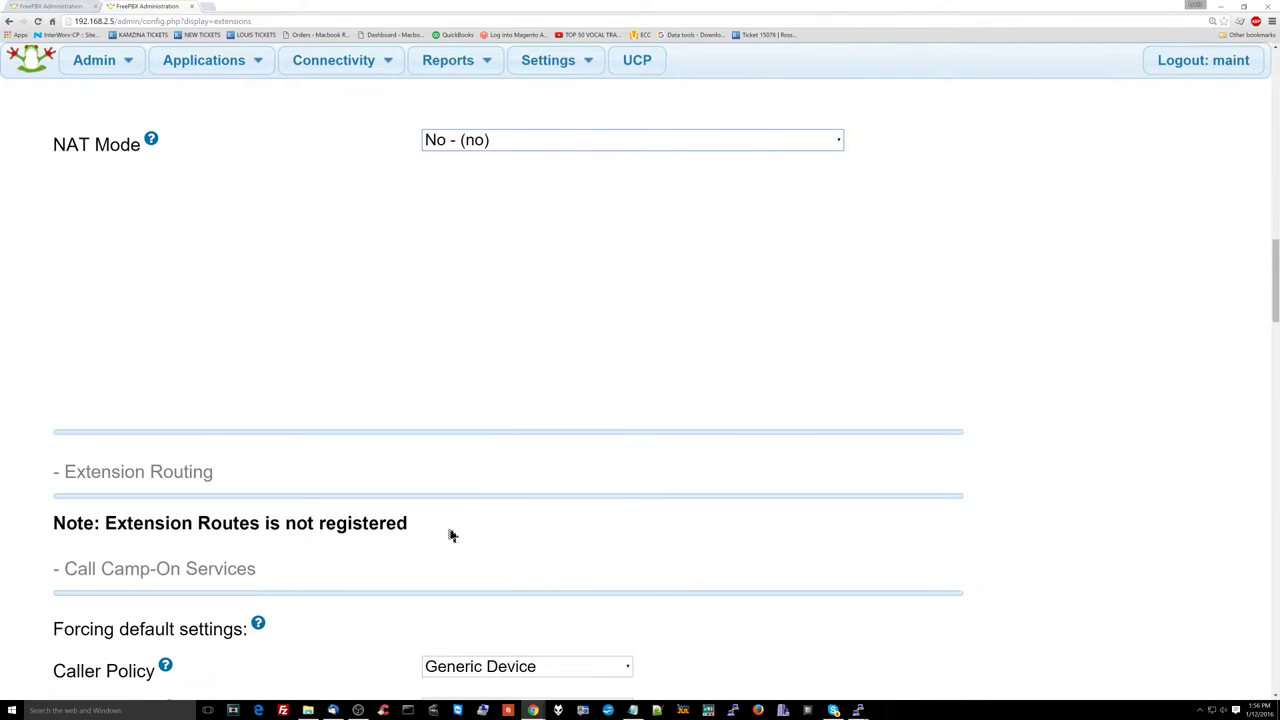
Step: Show the help text explaining the NAT Mode setting
scroll(448, 532, "up", 3)
left_click(152, 441)
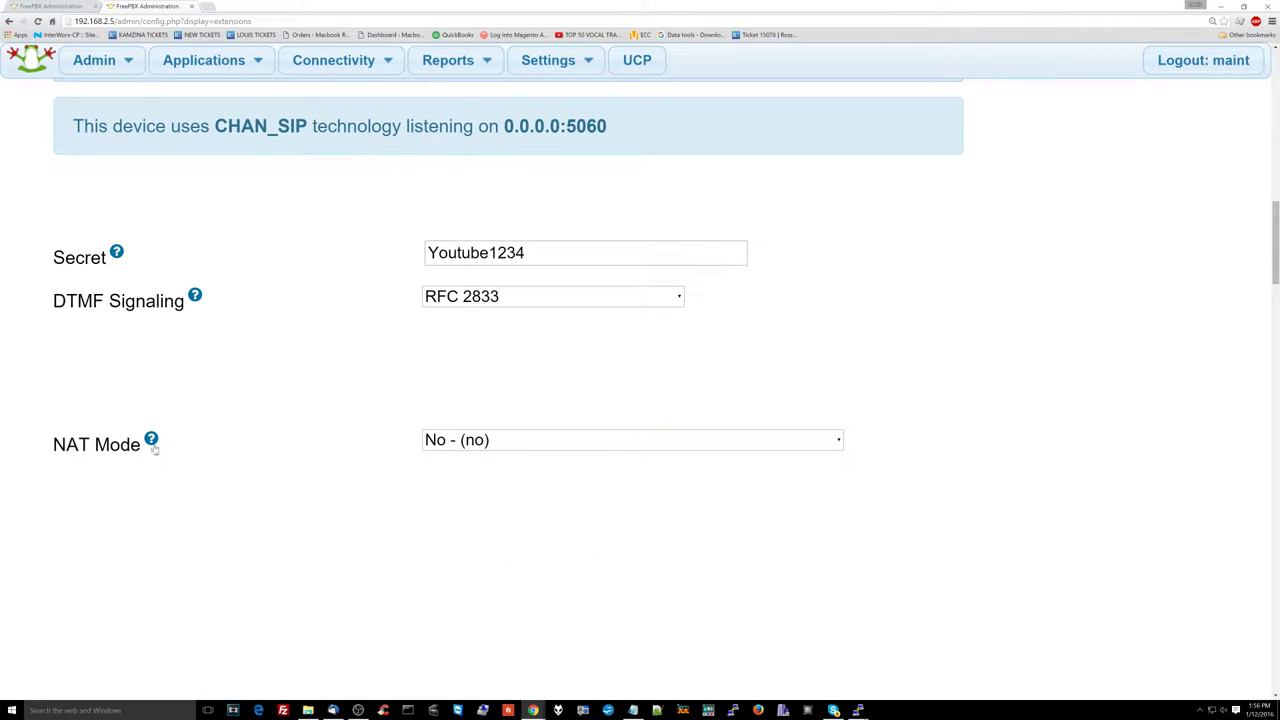
mouse_move(154, 448)
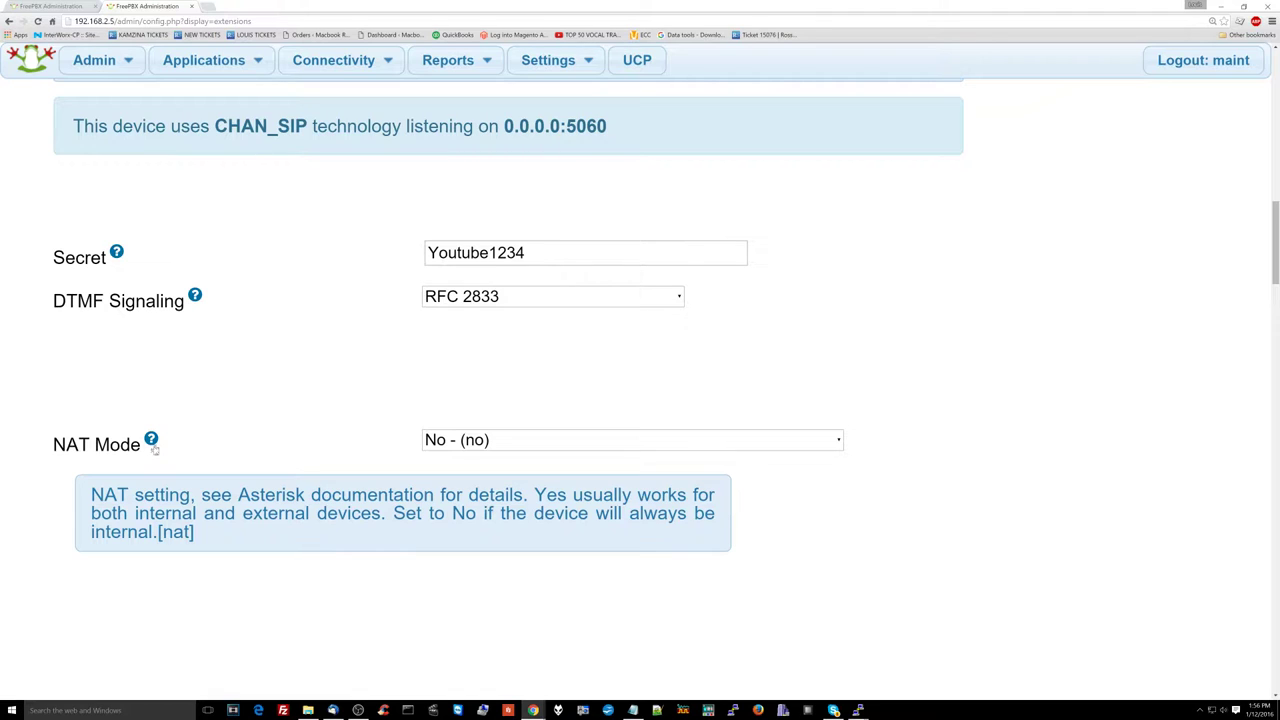
scroll(154, 448, "down", 5)
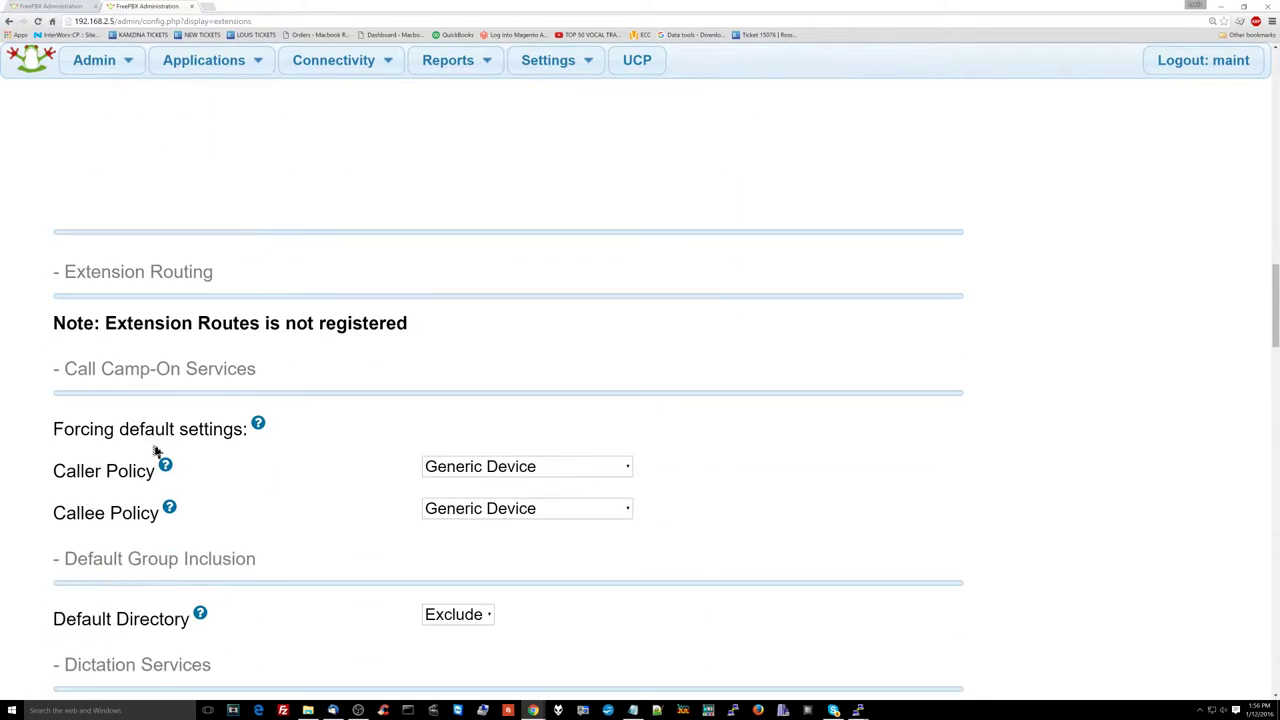
scroll(155, 451, "up", 2)
scroll(155, 451, "up", 2)
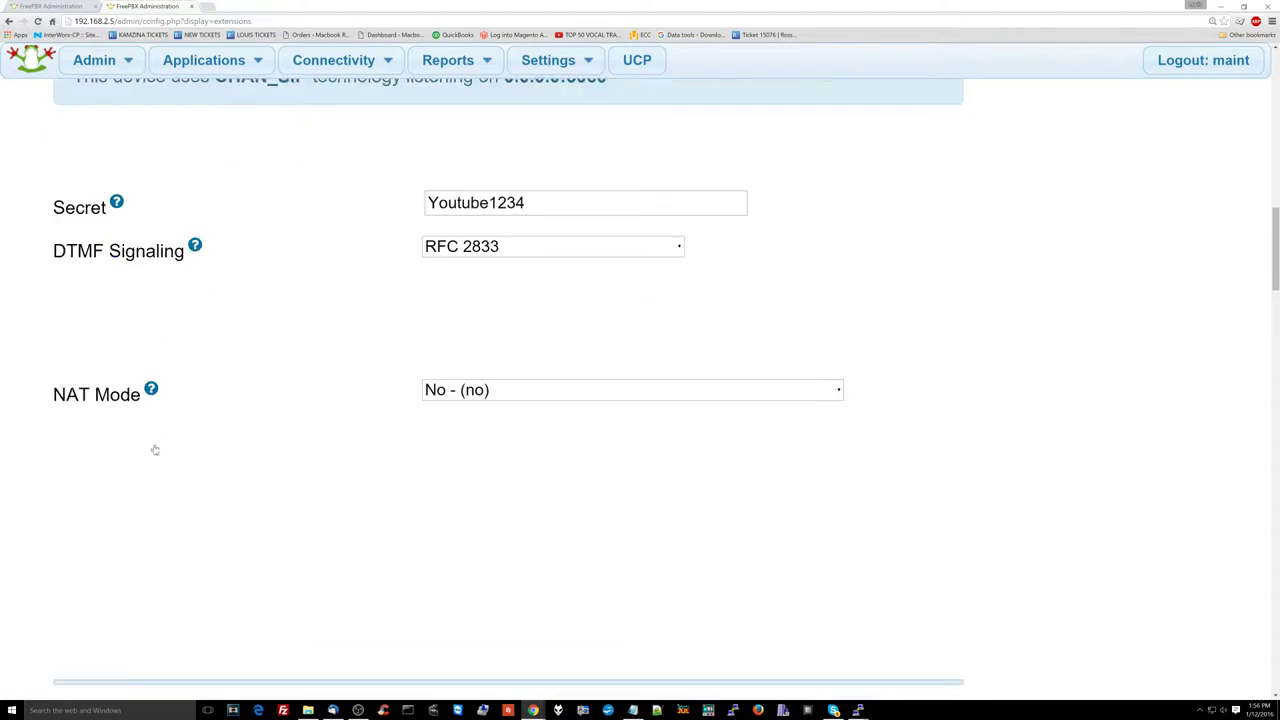
scroll(155, 451, "down", 3)
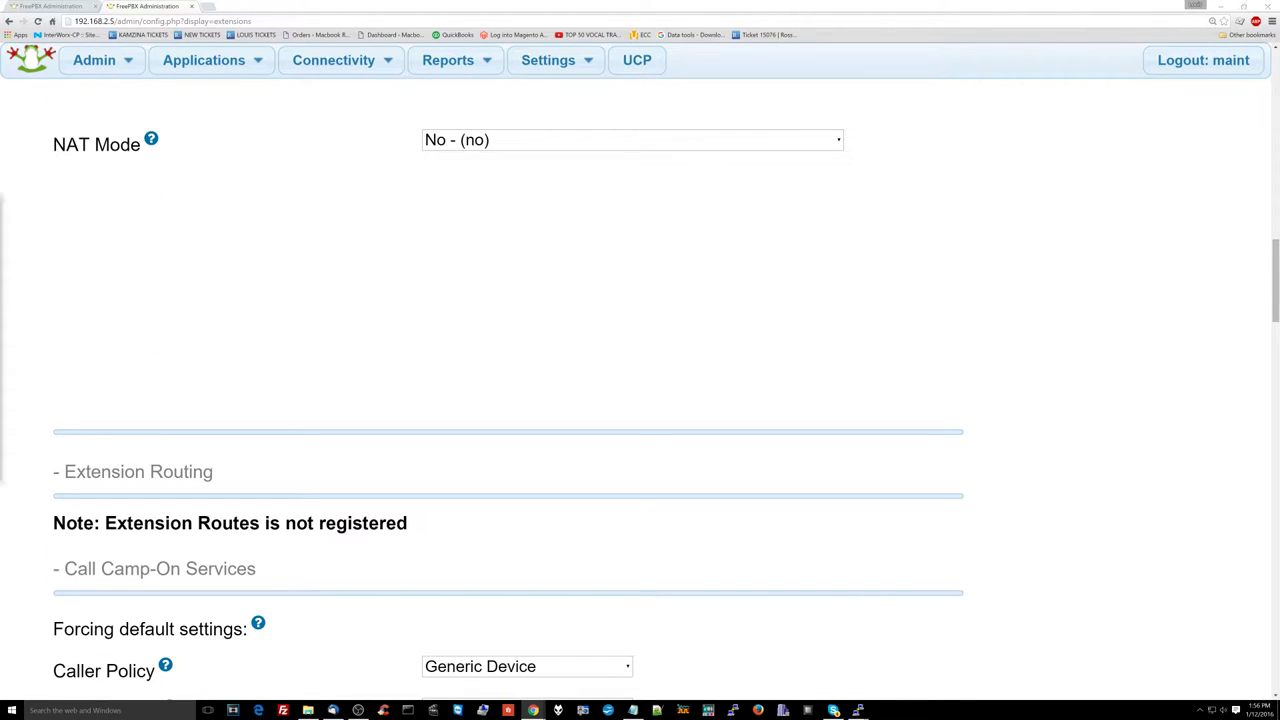
scroll(614, 306, "down", 6)
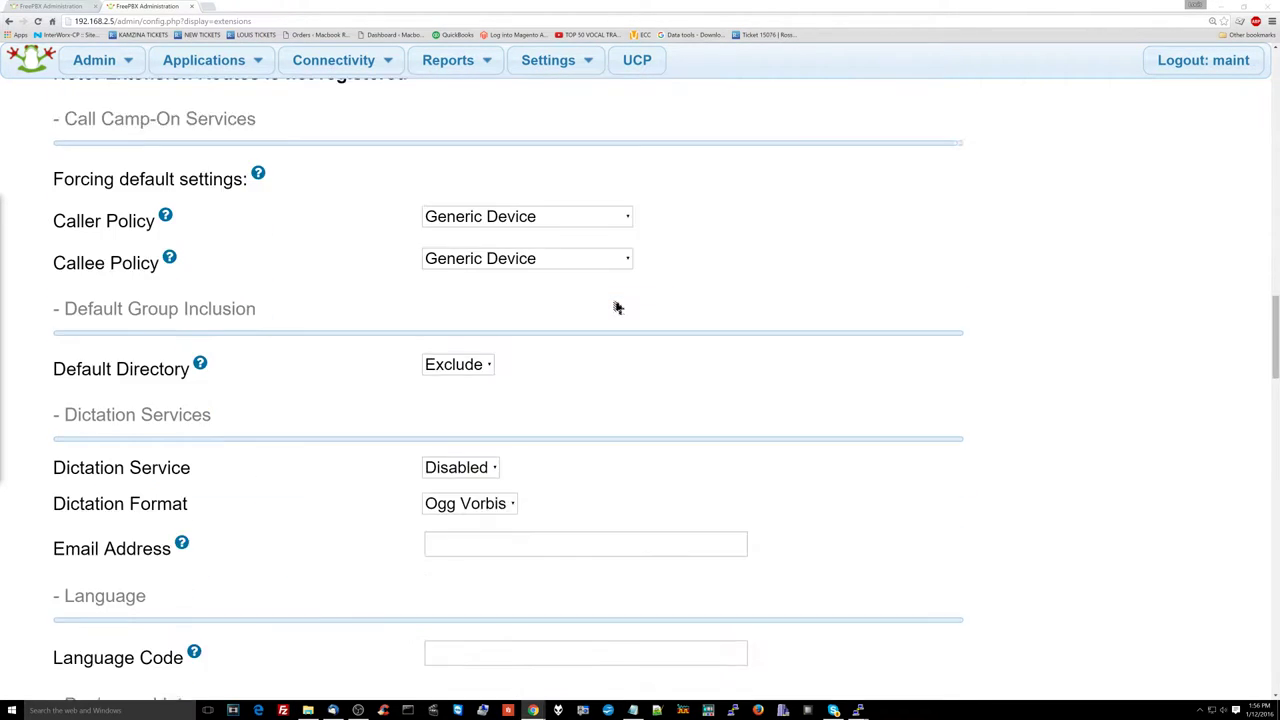
scroll(614, 306, "down", 4)
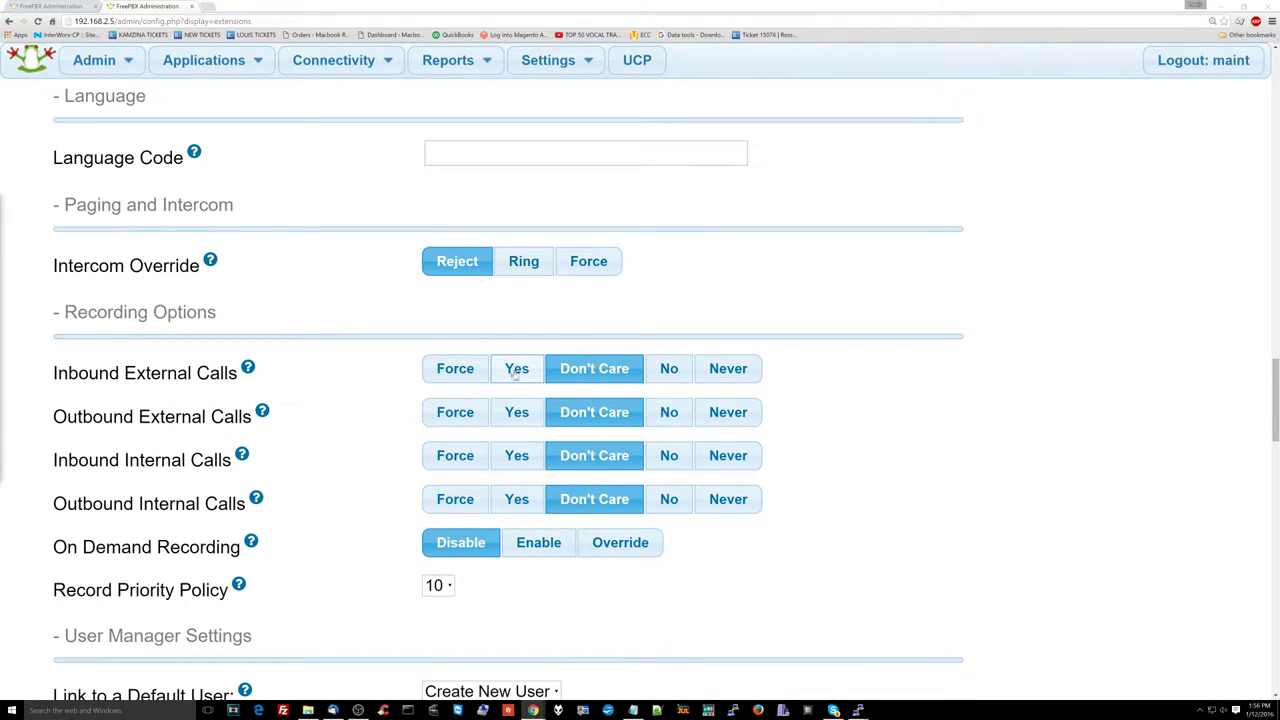
Step: Set all four inbound/outbound, external/internal recording options to Yes and On Demand Recording to Enable
left_click(517, 368)
left_click(520, 410)
left_click(517, 455)
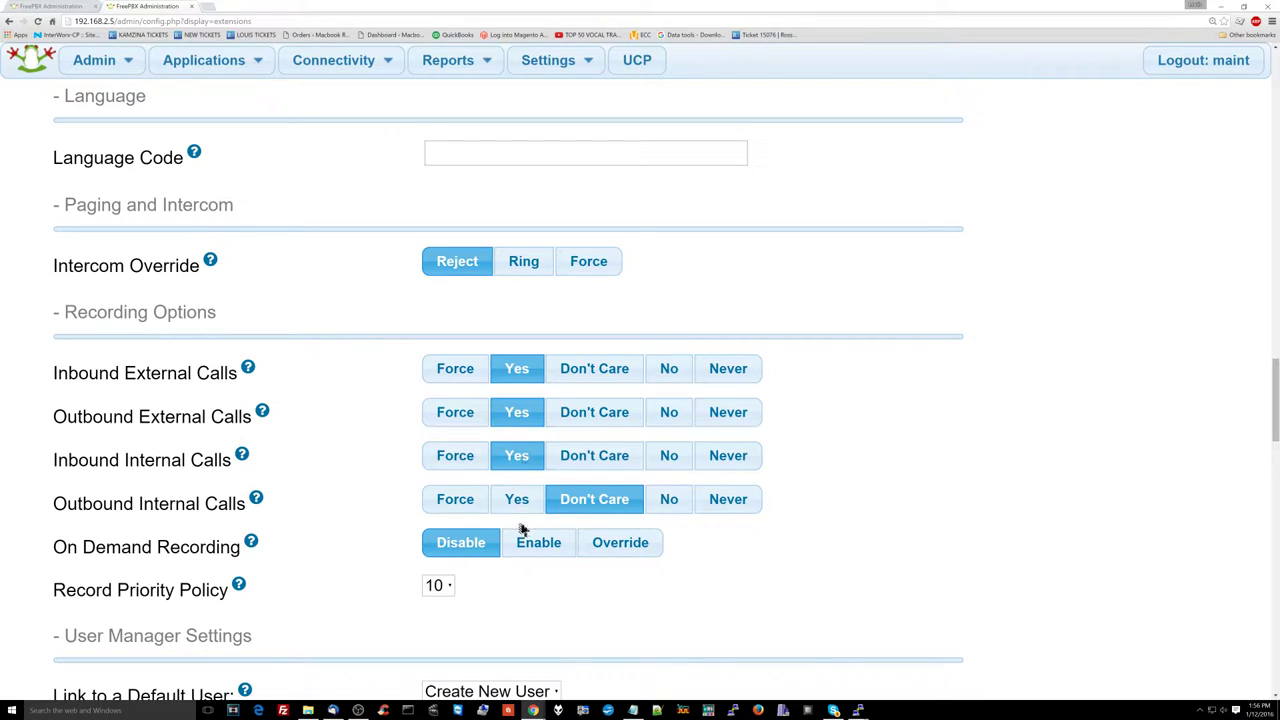
left_click(520, 501)
scroll(524, 508, "down", 2)
scroll(524, 508, "down", 2)
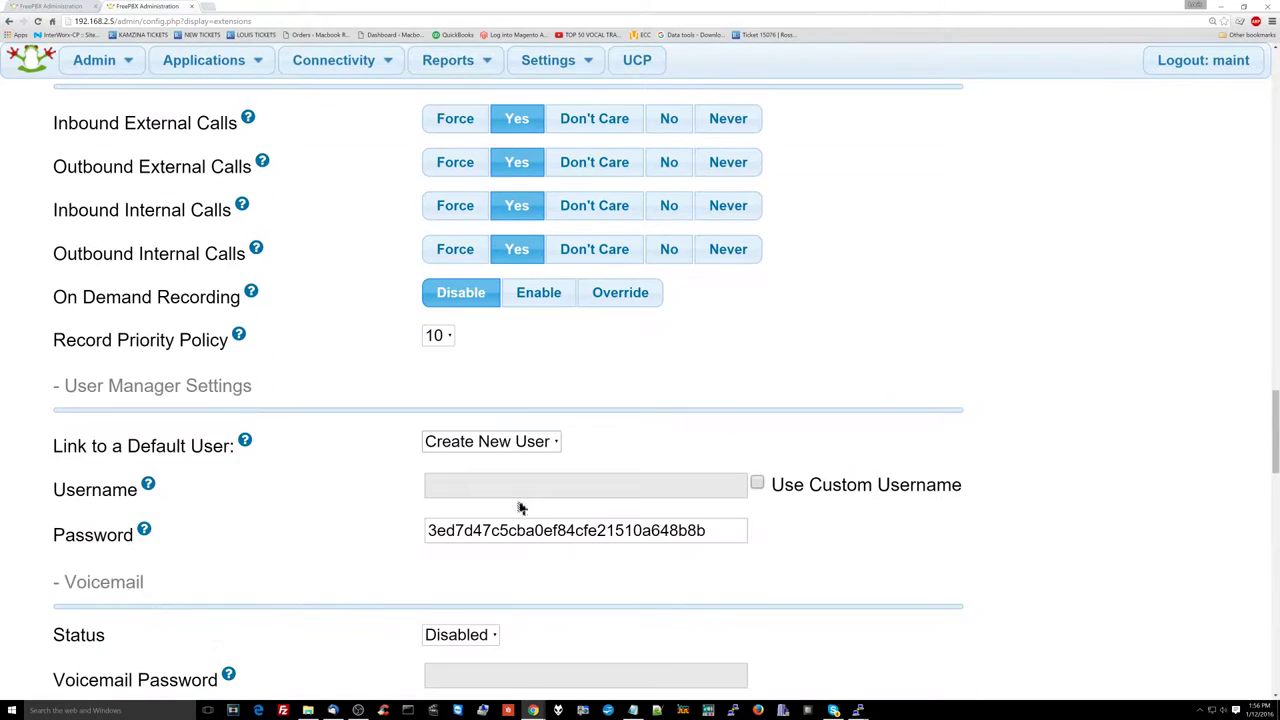
left_click(532, 252)
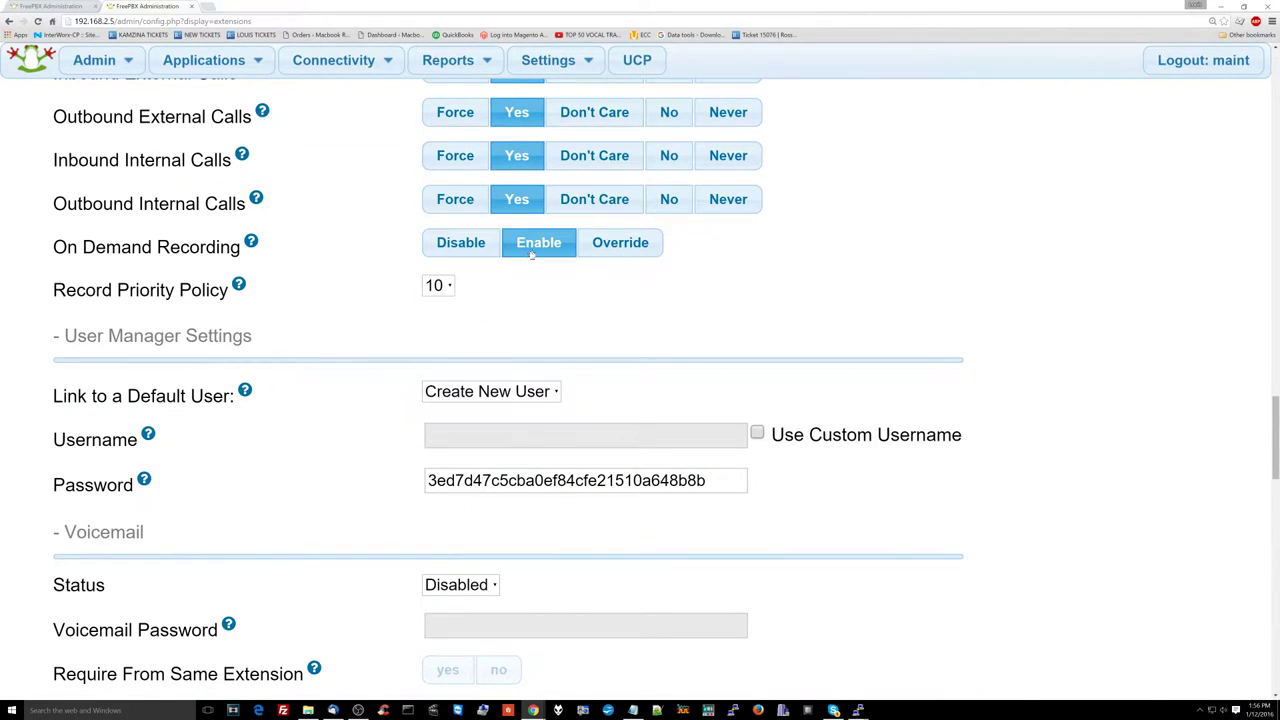
scroll(433, 403, "down", 1)
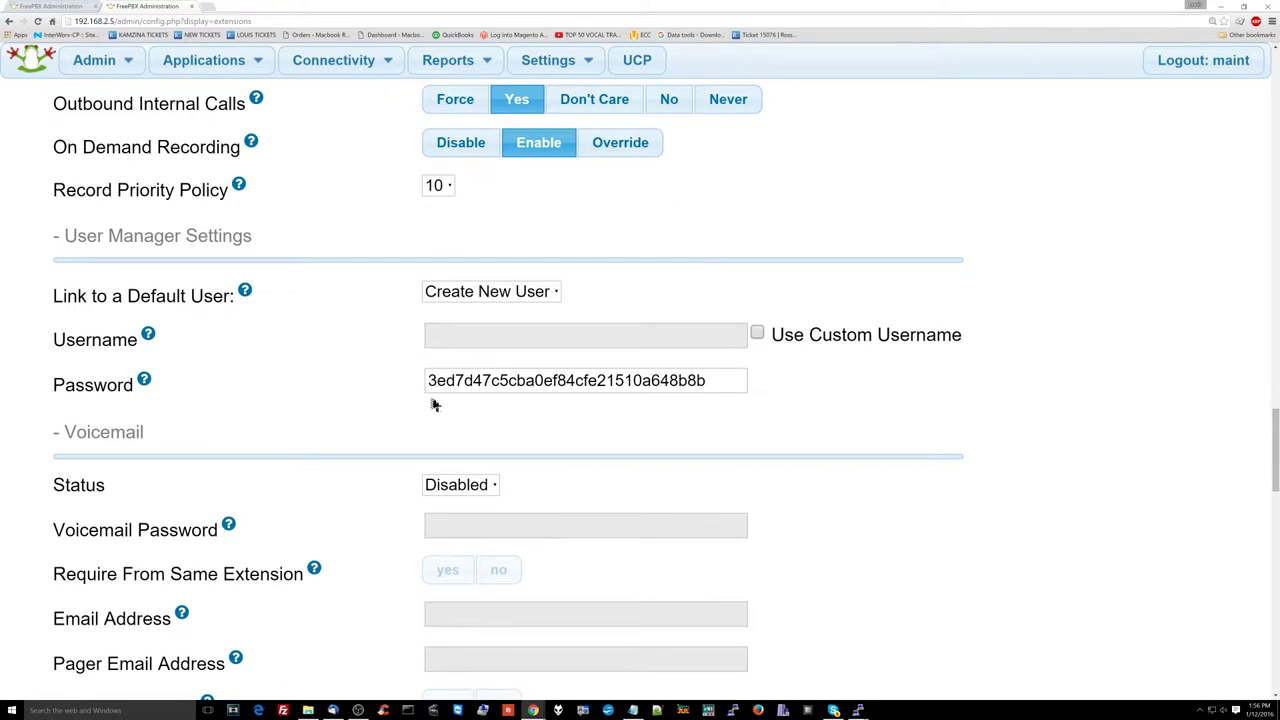
Step: Keep the default user link set to create a new user
left_click(500, 290)
left_click(360, 322)
scroll(430, 340, "down", 1)
Step: Set Voicemail Status to Enabled and enter a voicemail password containing letters
left_click(474, 382)
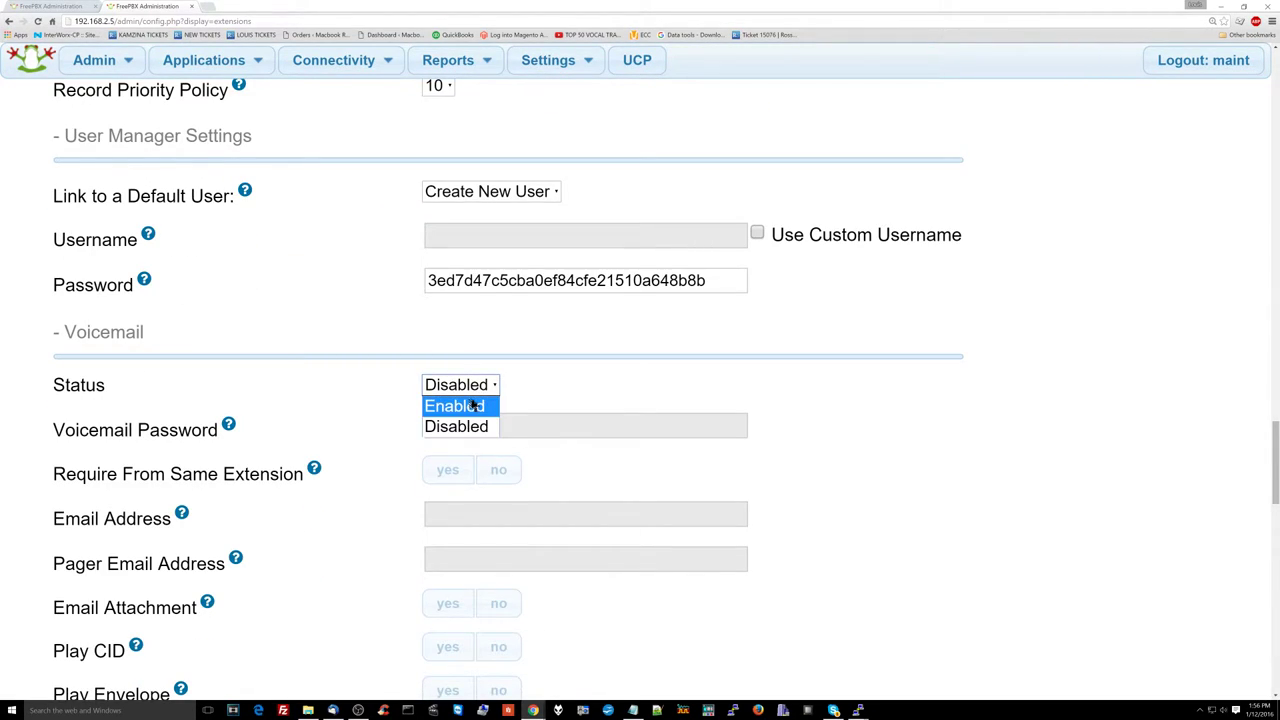
left_click(474, 405)
left_click(454, 428)
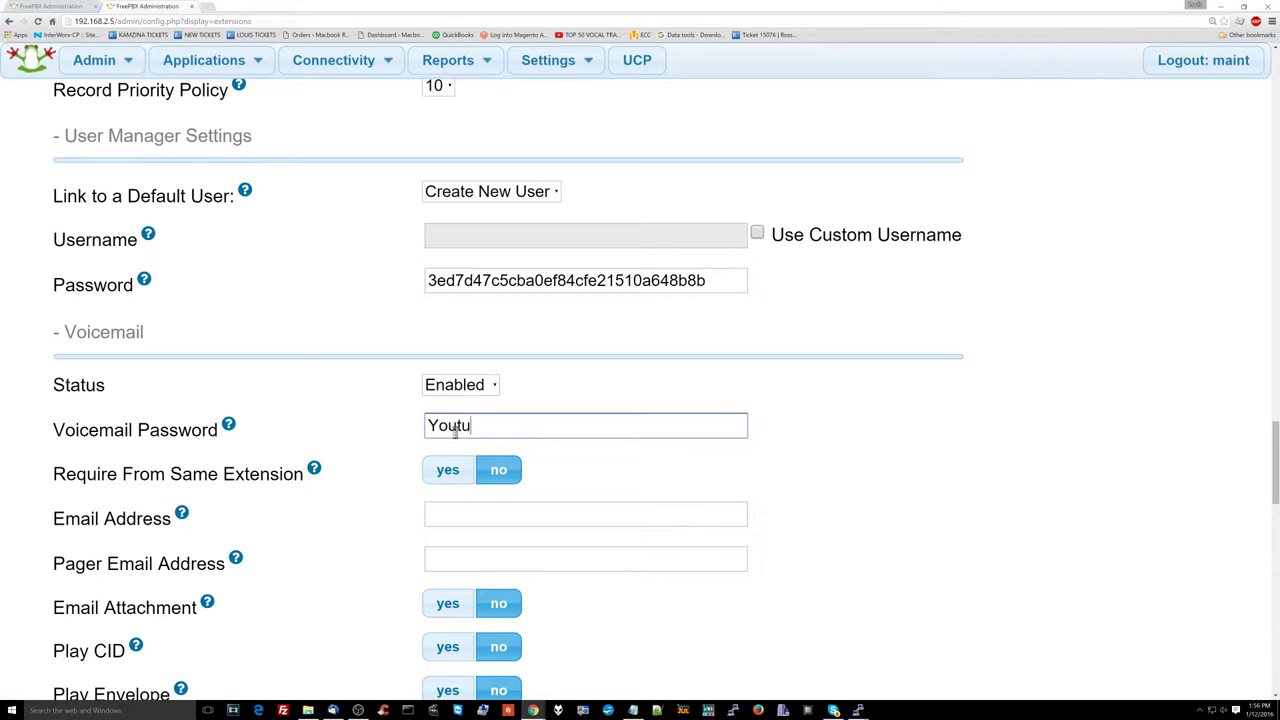
scroll(452, 445, "down", 3)
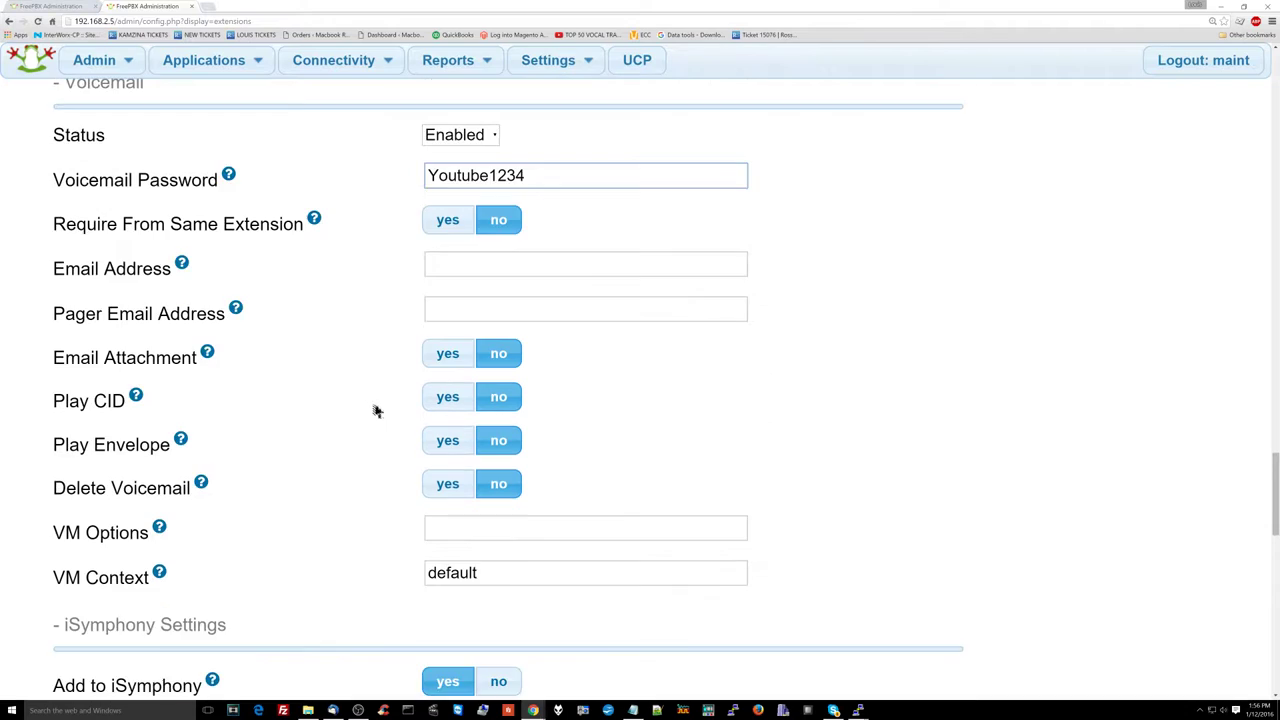
scroll(376, 411, "down", 4)
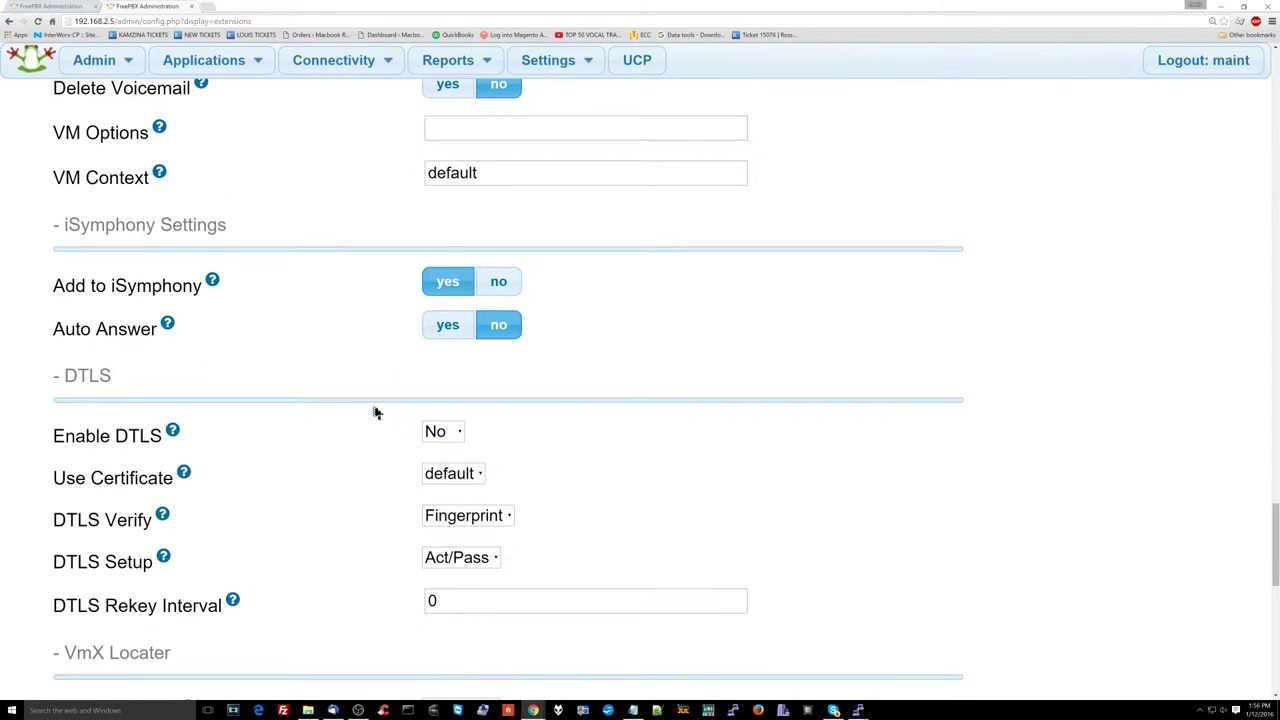
scroll(376, 411, "up", 5)
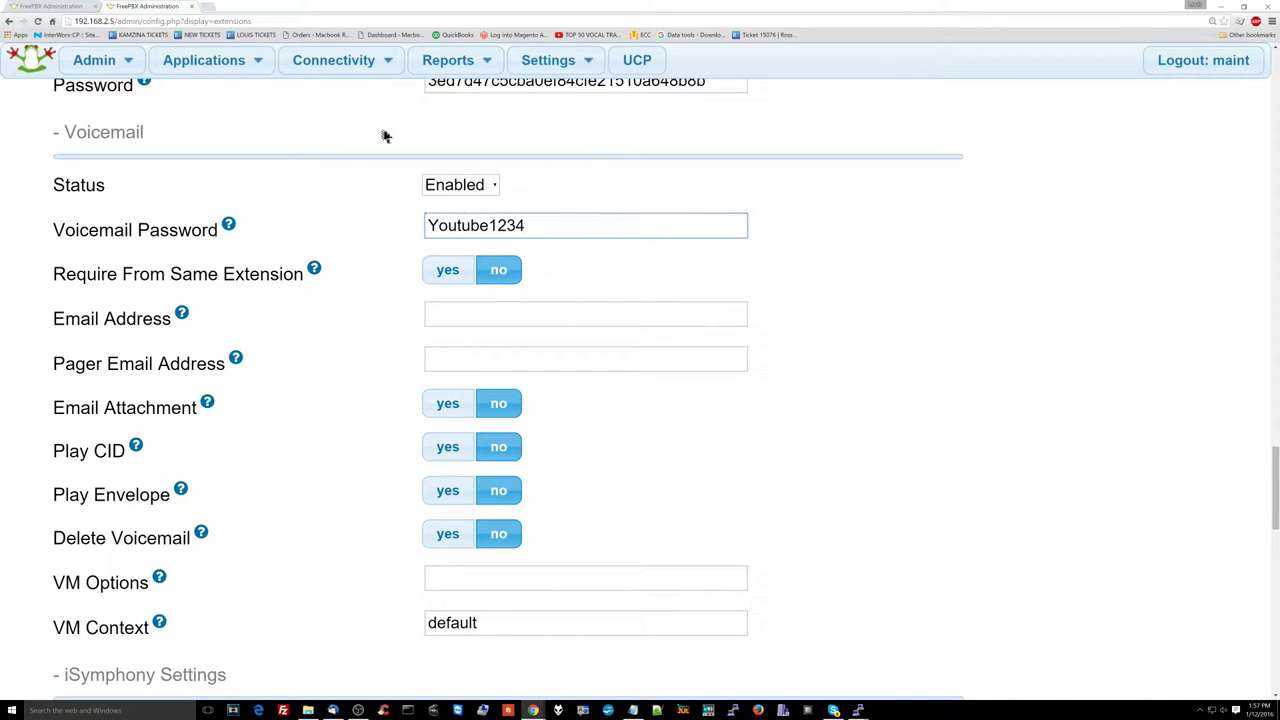
scroll(611, 366, "down", 6)
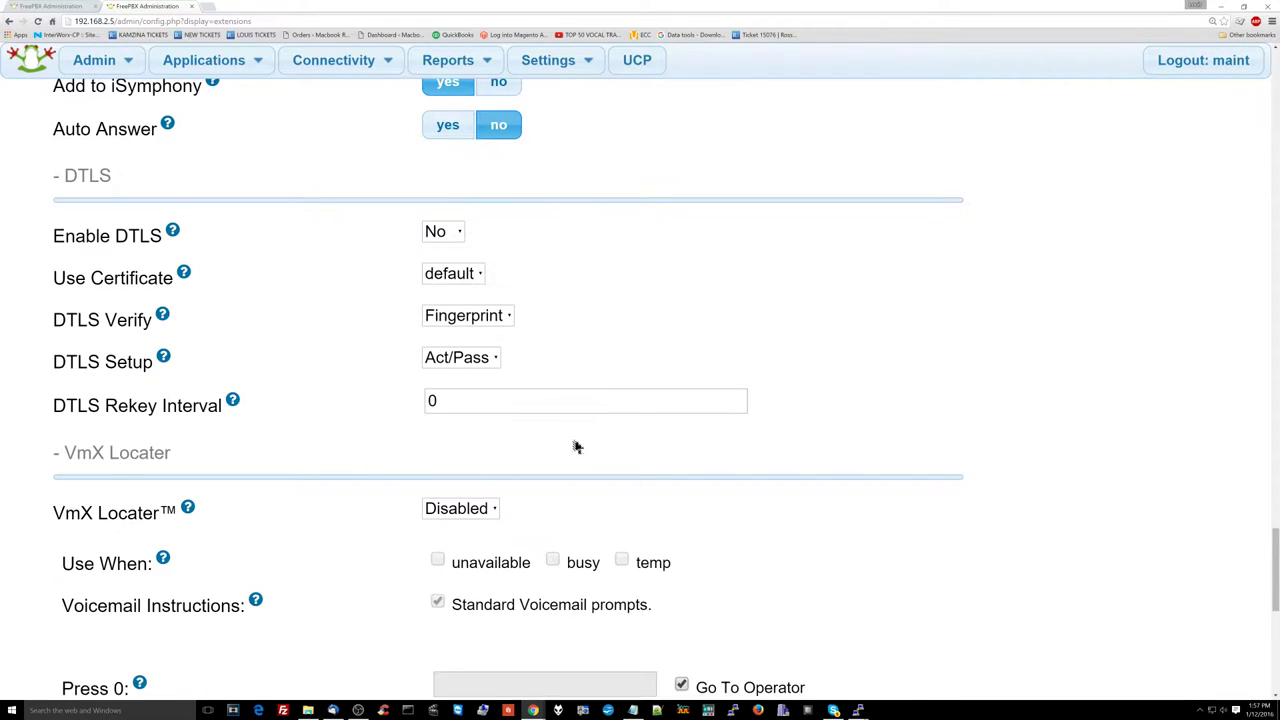
scroll(576, 447, "down", 5)
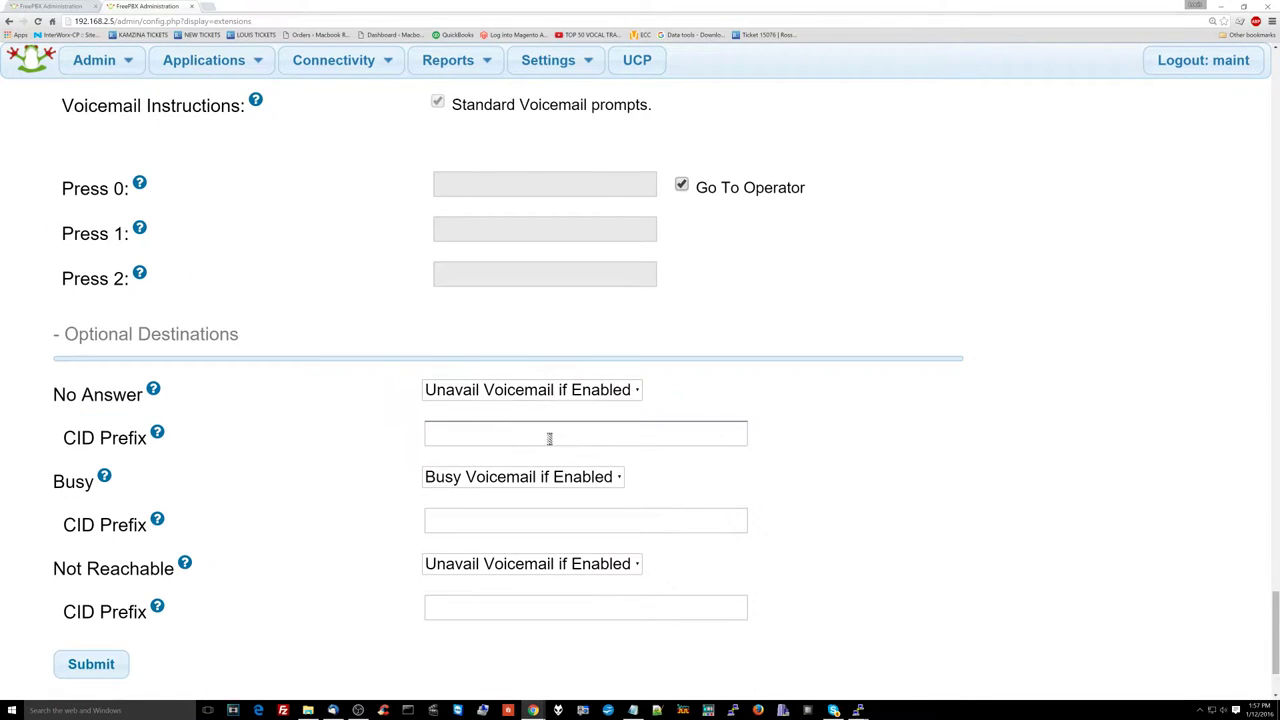
scroll(548, 400, "down", 2)
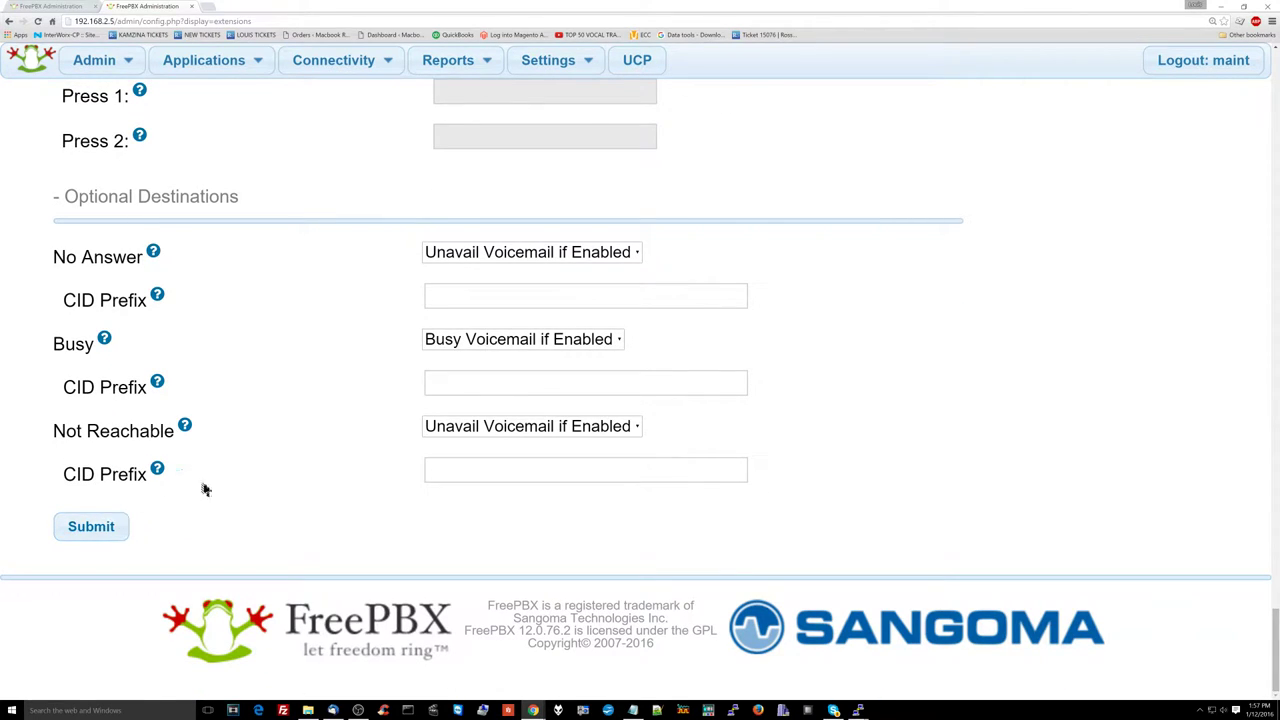
scroll(210, 484, "up", 3)
scroll(220, 480, "down", 4)
Step: Submit, dismiss the digits-only alert, enter a numeric voicemail password, and save extension 101
left_click(117, 525)
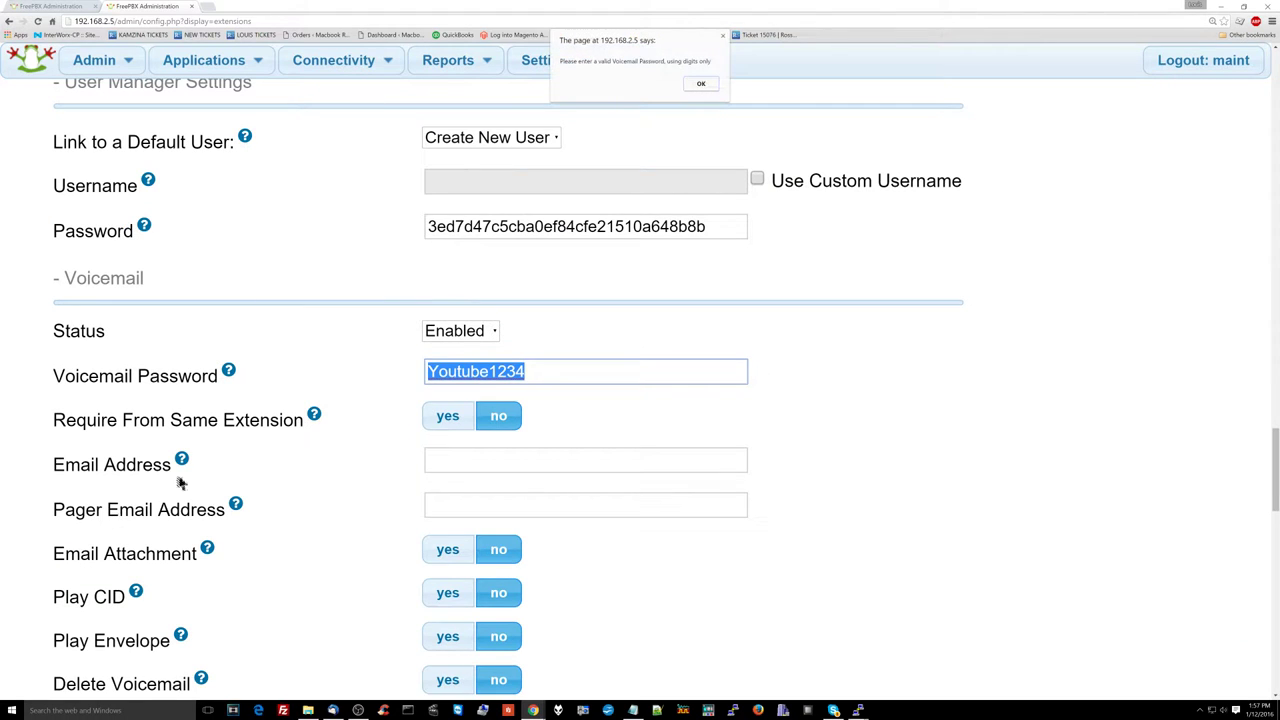
left_click(698, 87)
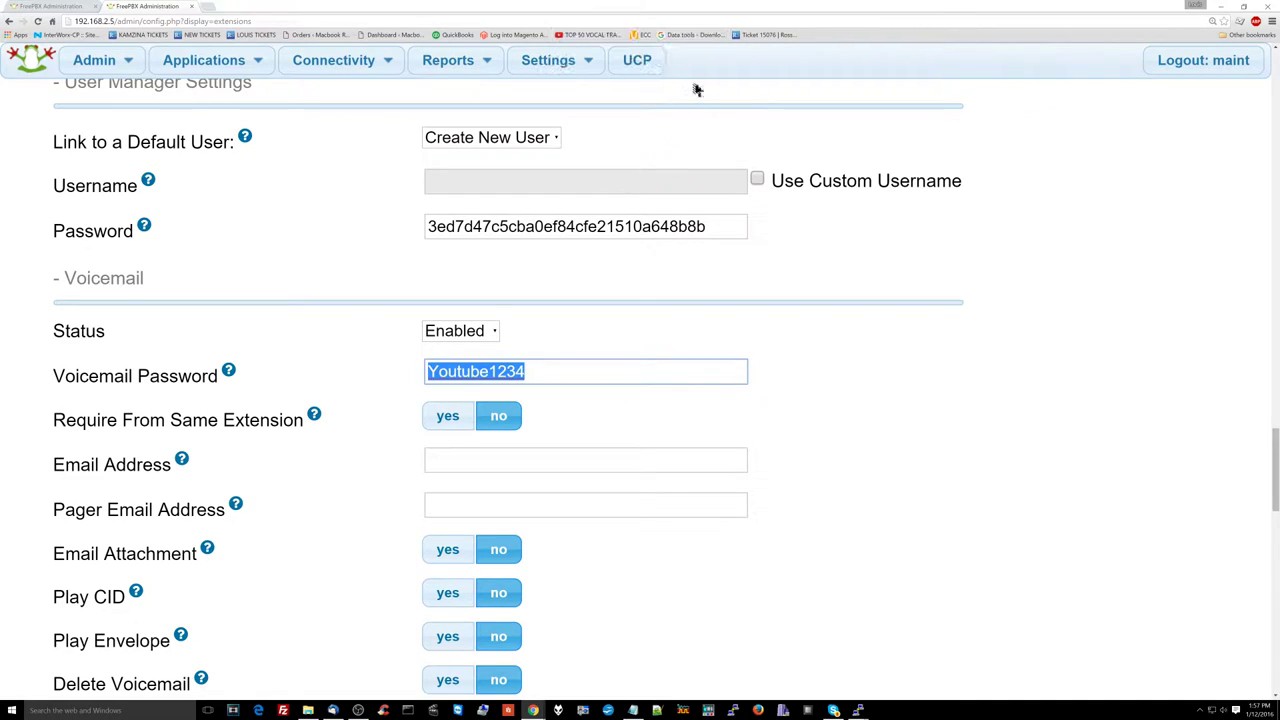
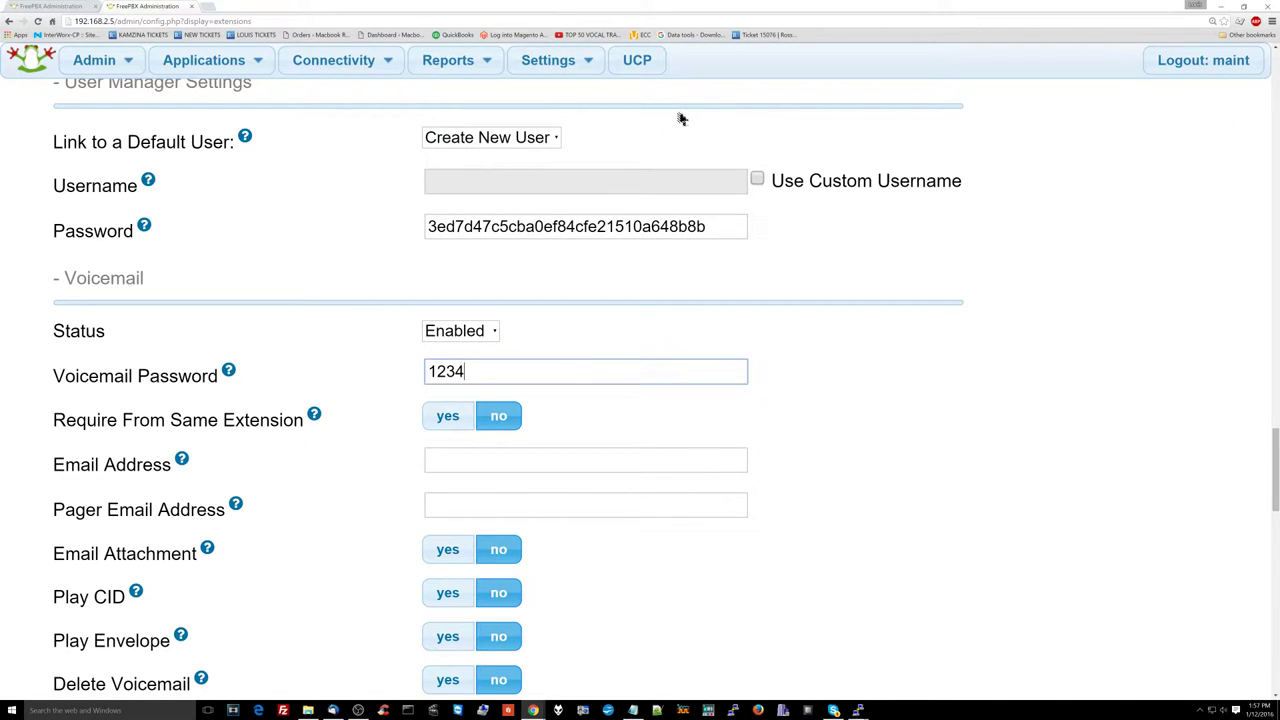
scroll(415, 372, "down", 10)
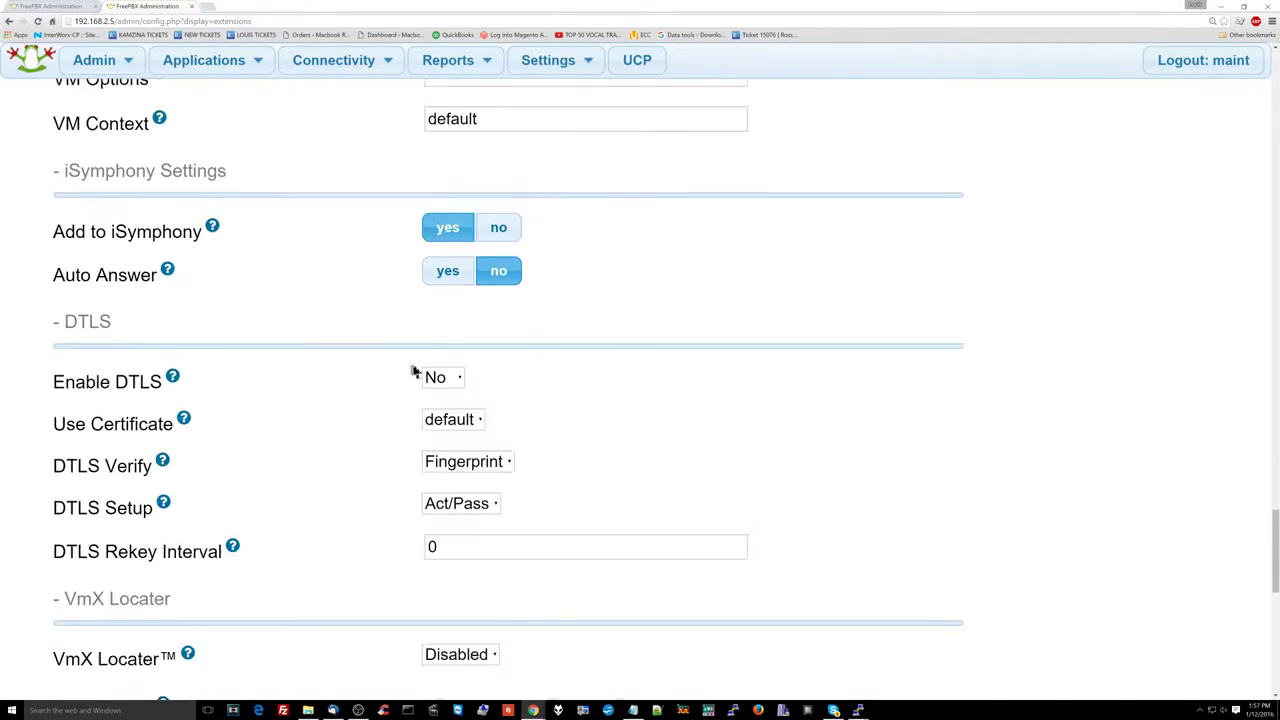
scroll(415, 372, "down", 8)
left_click(120, 538)
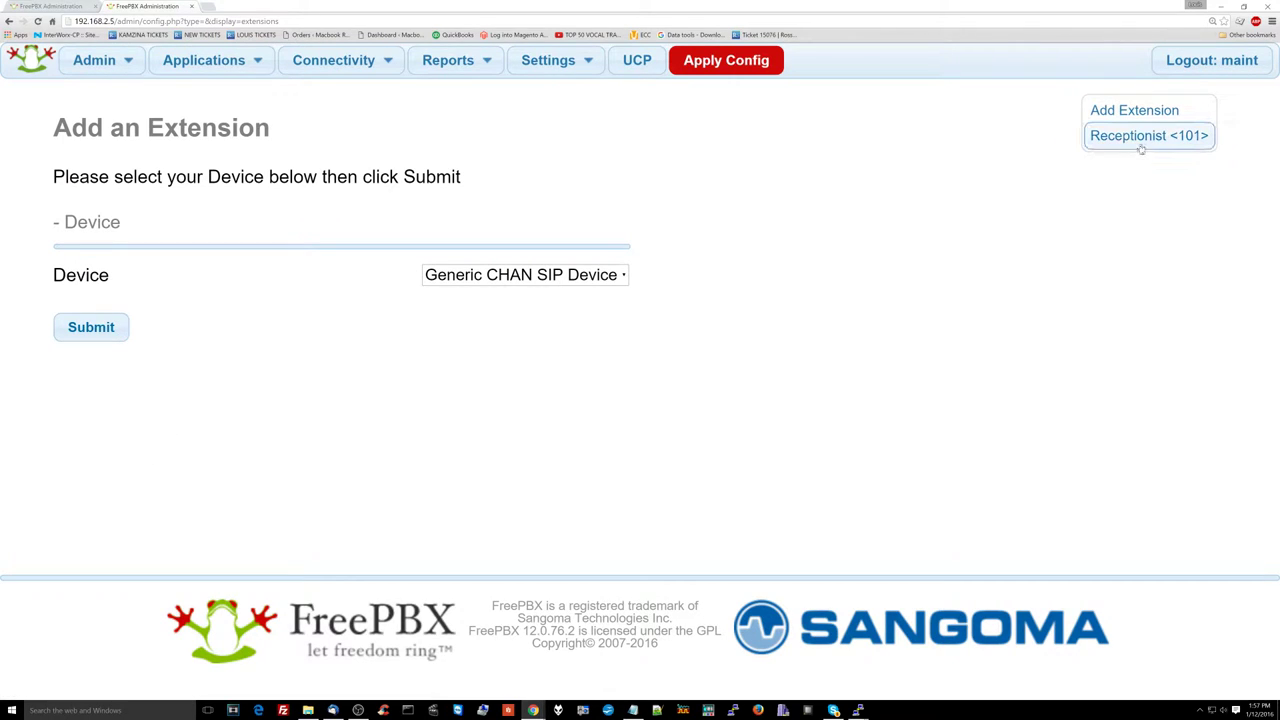
Step: Review the saved Receptionist <101> settings, then return to the Add Extension page
left_click(1141, 147)
scroll(511, 371, "down", 5)
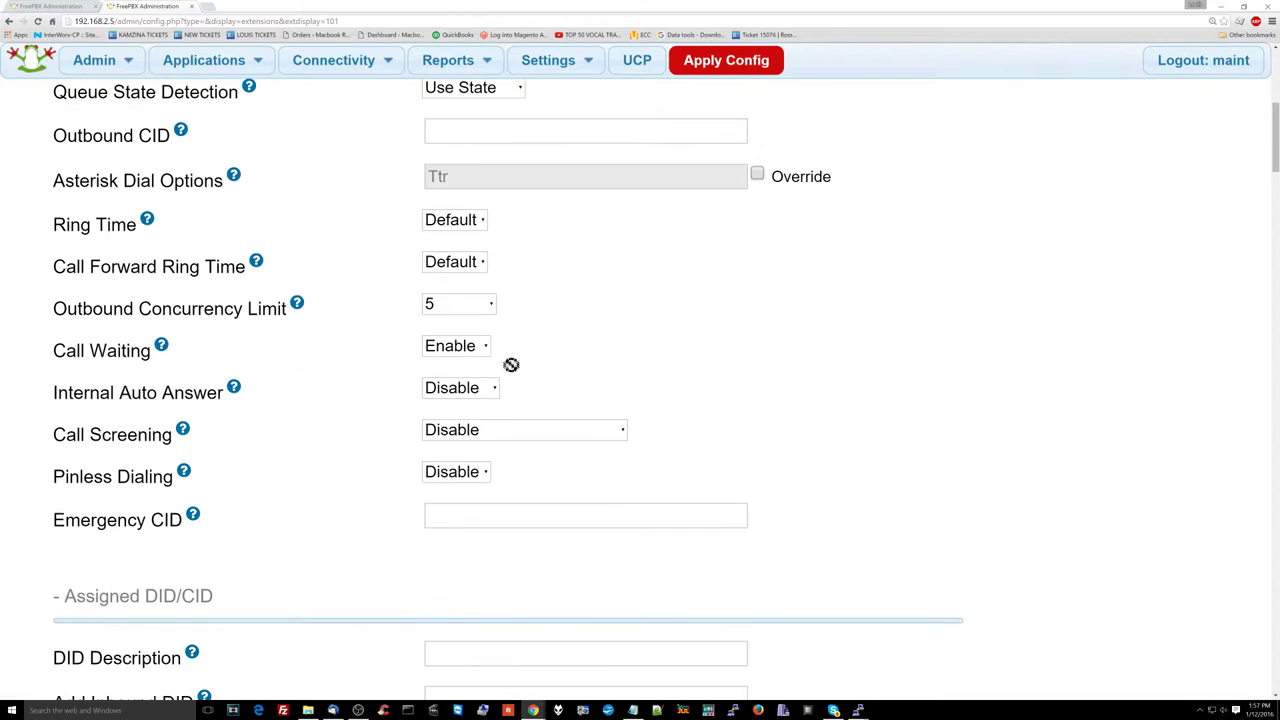
scroll(511, 365, "down", 8)
scroll(511, 371, "down", 3)
scroll(511, 371, "down", 1)
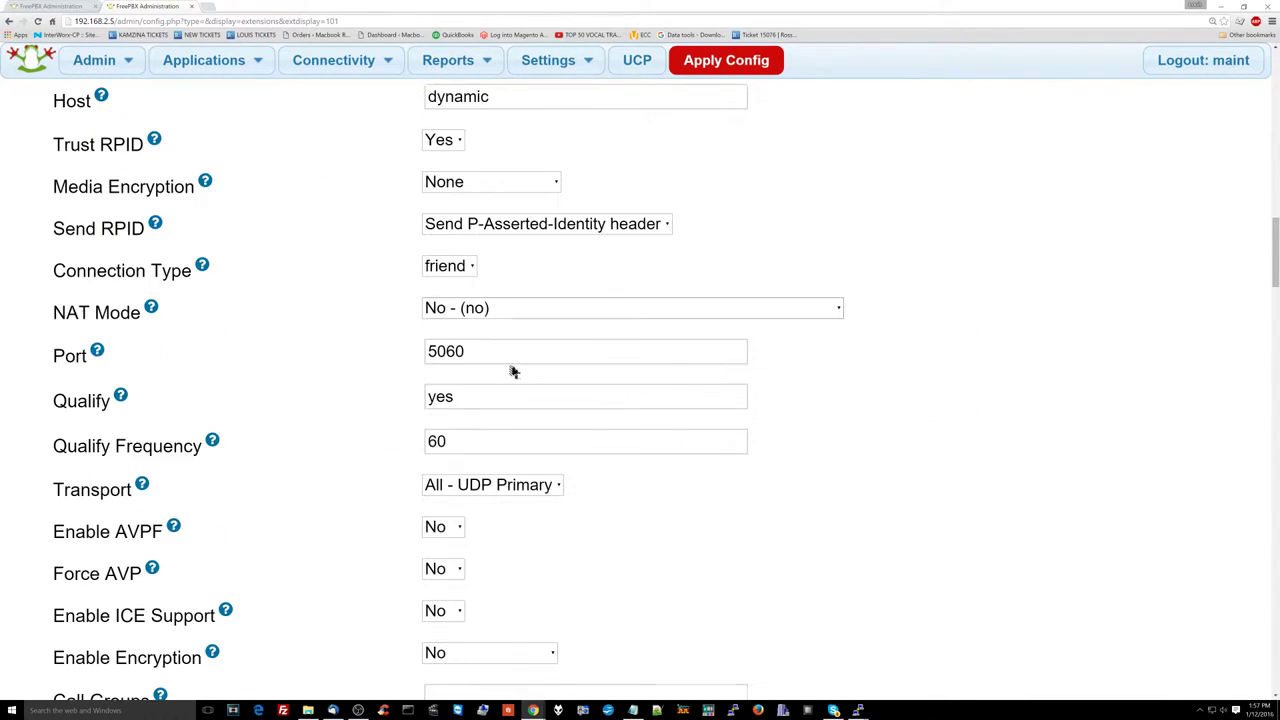
scroll(511, 371, "down", 1)
scroll(511, 371, "down", 8)
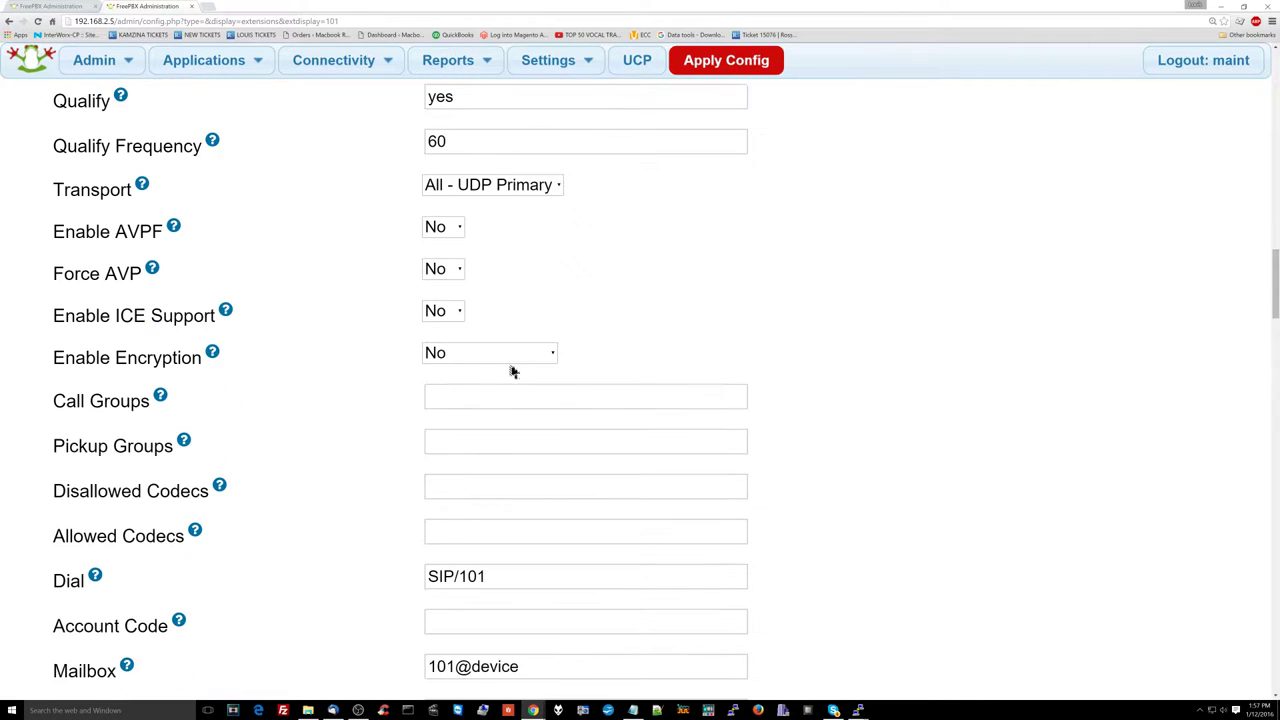
scroll(511, 372, "down", 9)
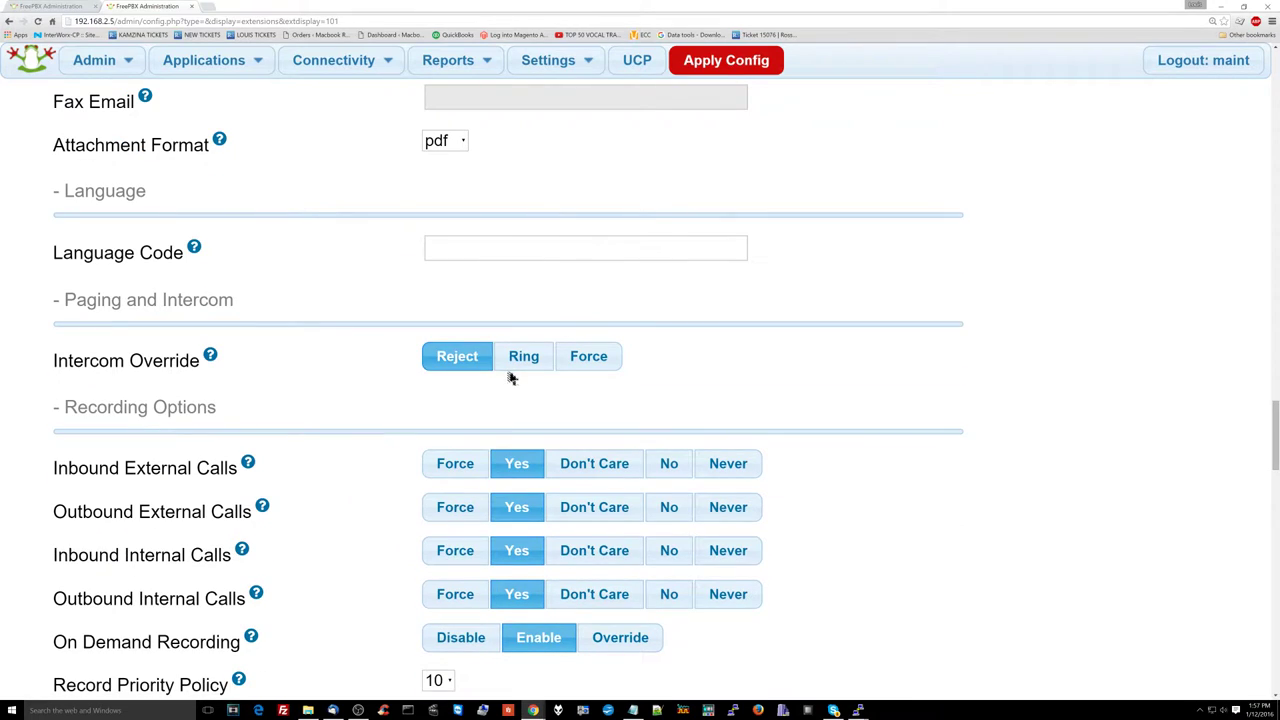
scroll(511, 378, "down", 4)
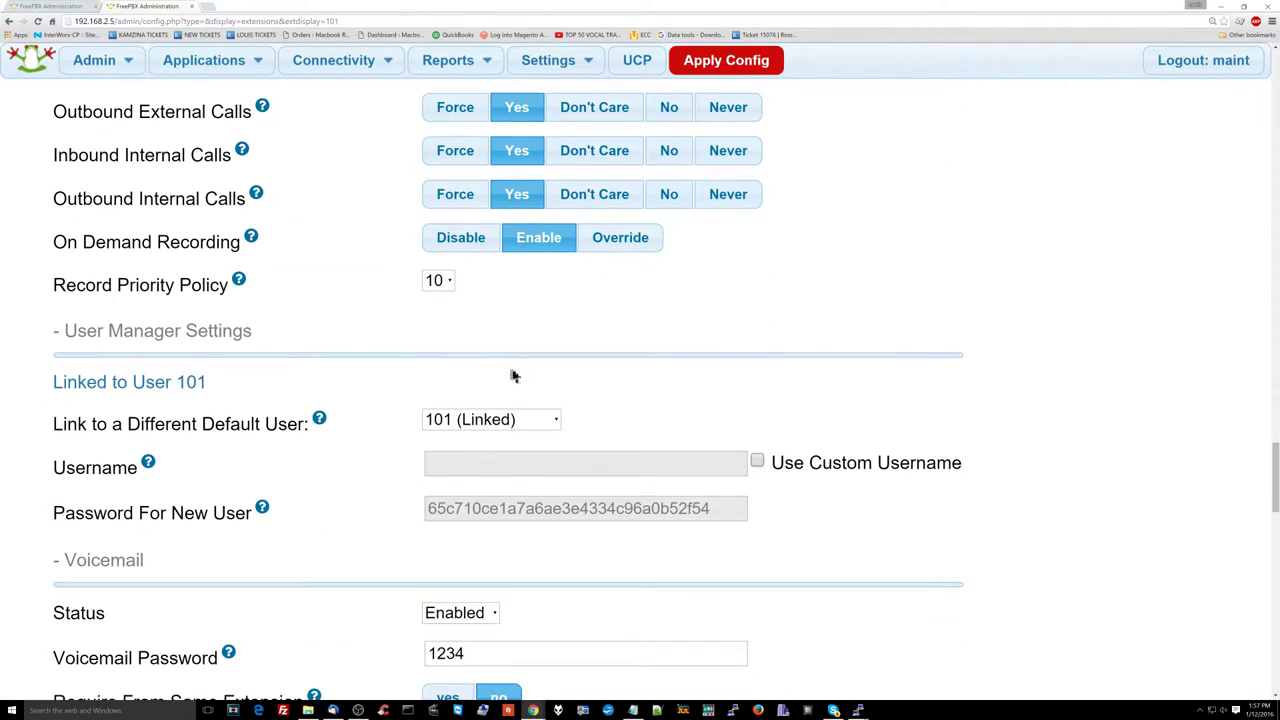
scroll(513, 376, "down", 2)
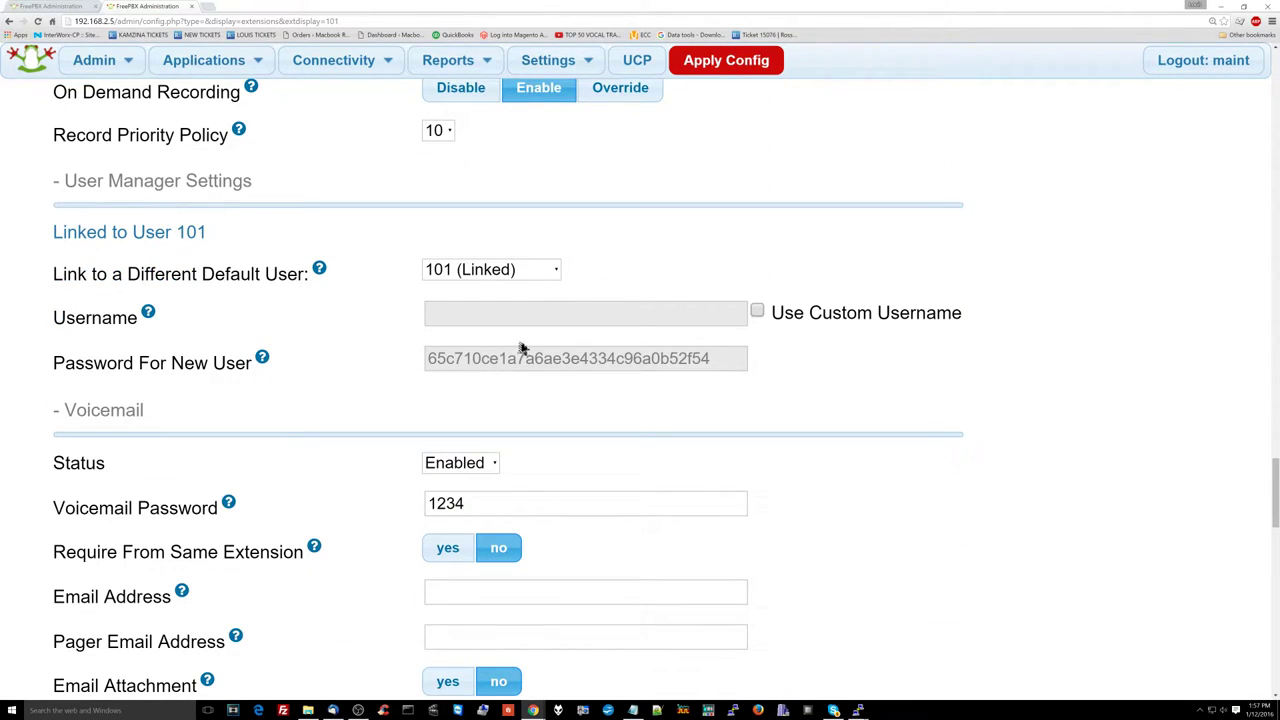
scroll(533, 340, "down", 5)
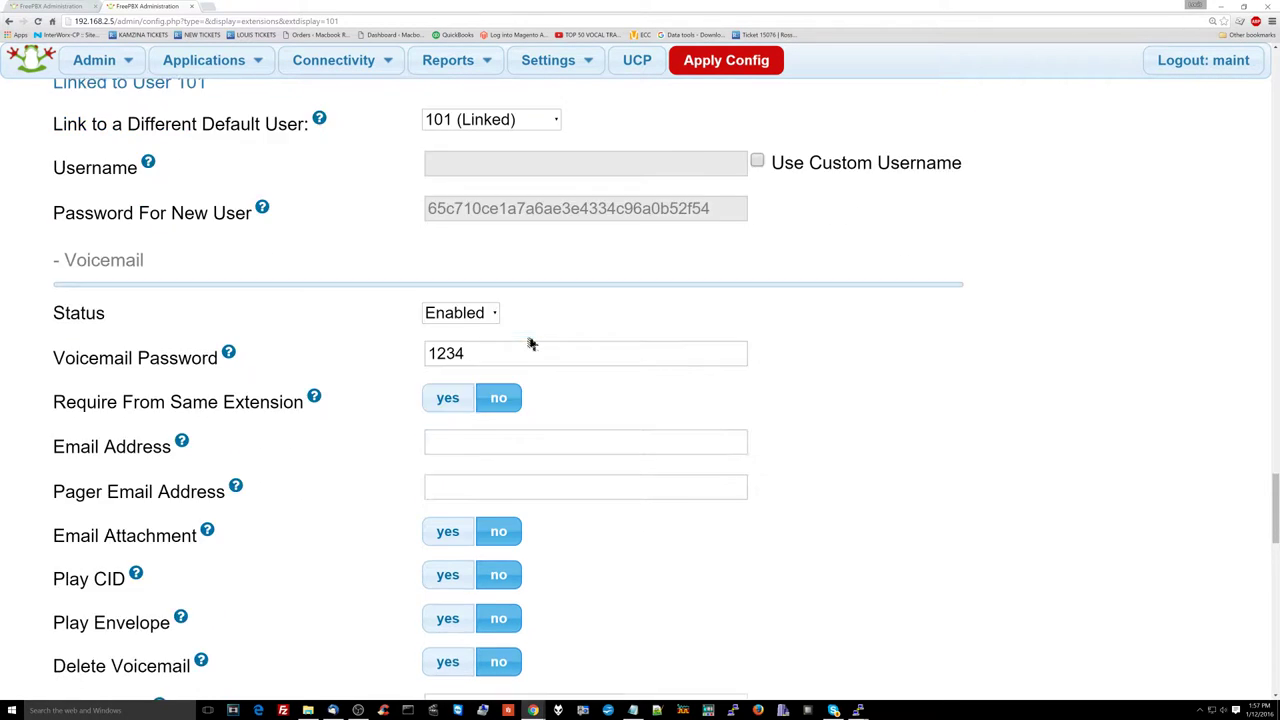
scroll(531, 343, "down", 8)
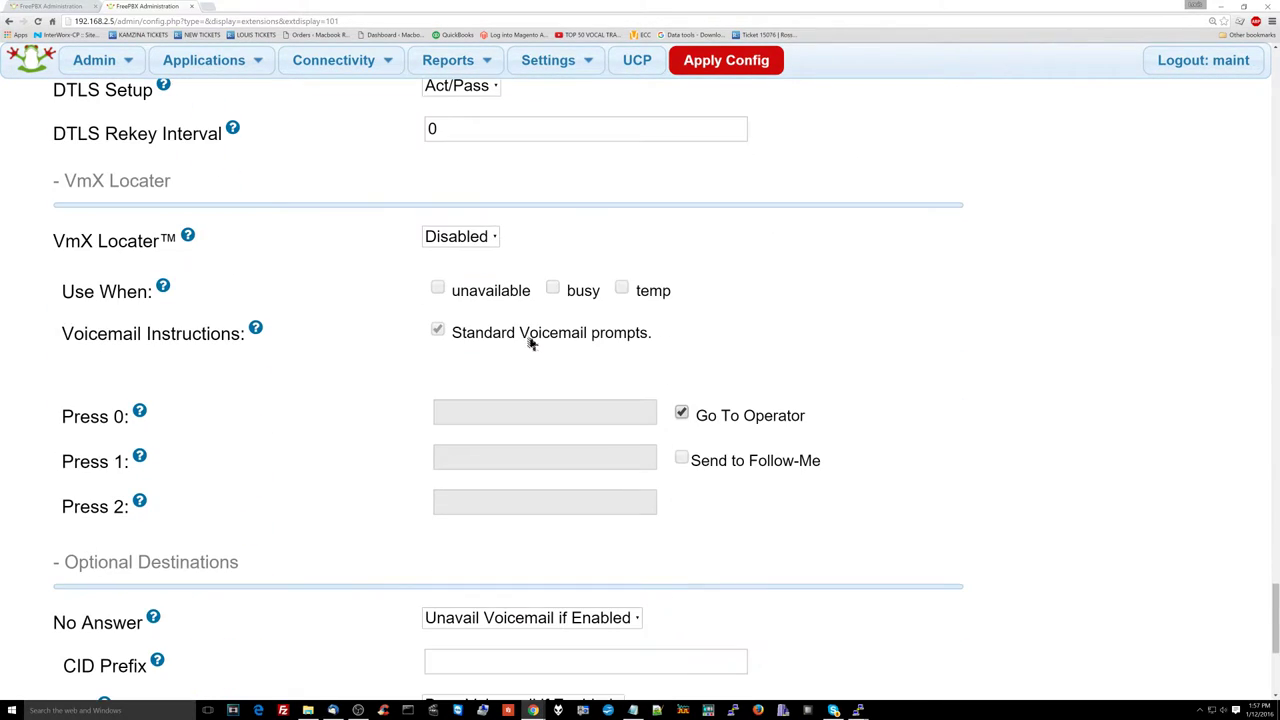
scroll(531, 343, "down", 3)
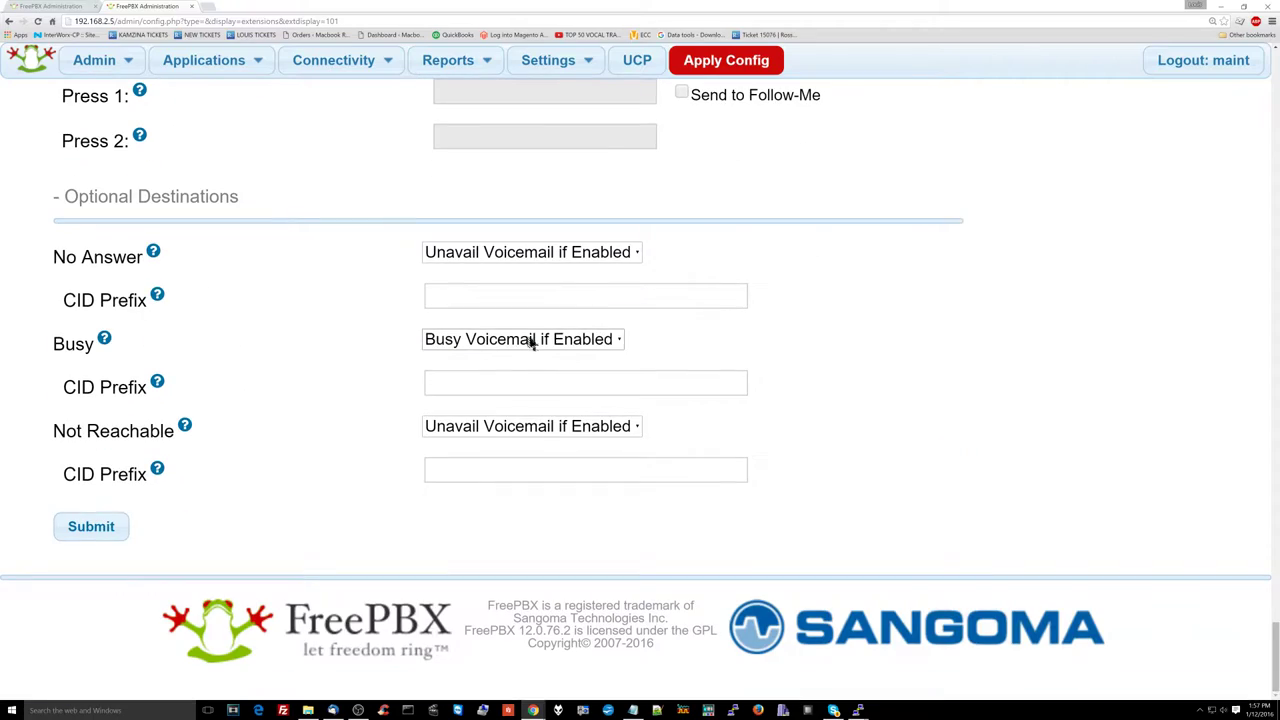
scroll(531, 340, "up", 11)
scroll(642, 336, "up", 20)
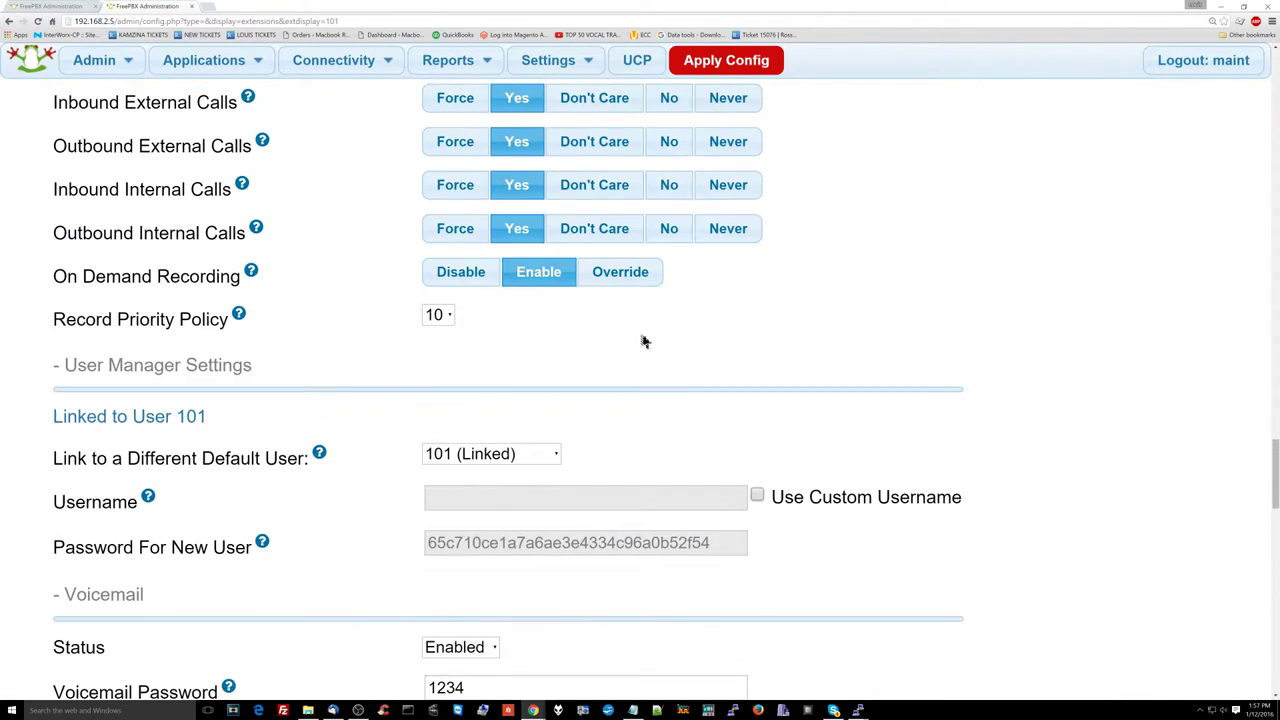
scroll(1138, 168, "up", 15)
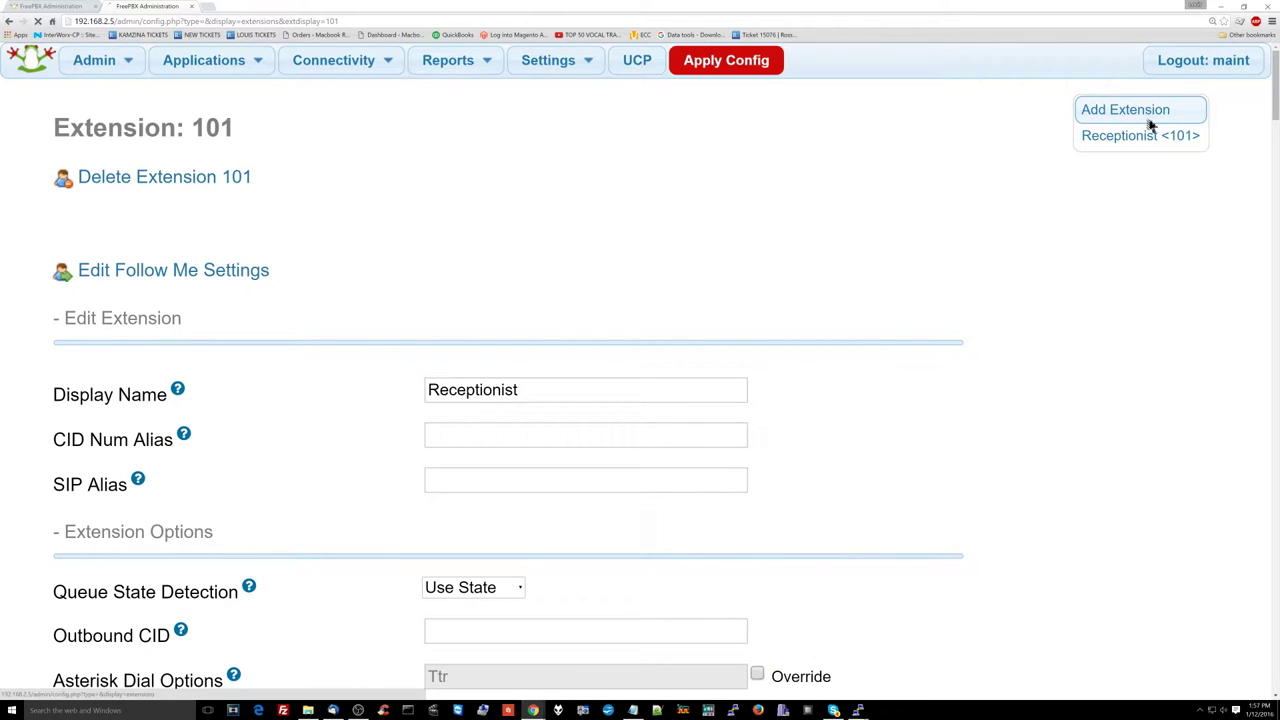
left_click(1146, 114)
Step: Start a Generic CHAN SIP extension 201 with Display Name Employeetwo
left_click(108, 340)
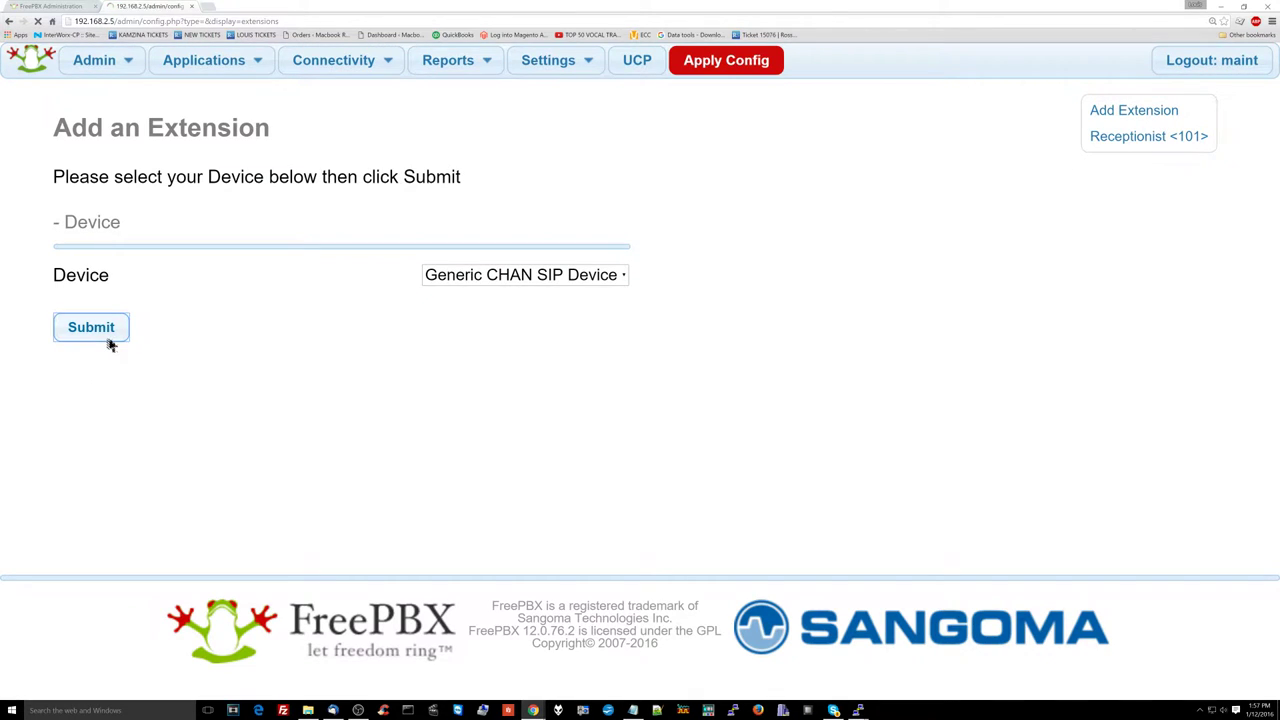
left_click(434, 303)
type("201")
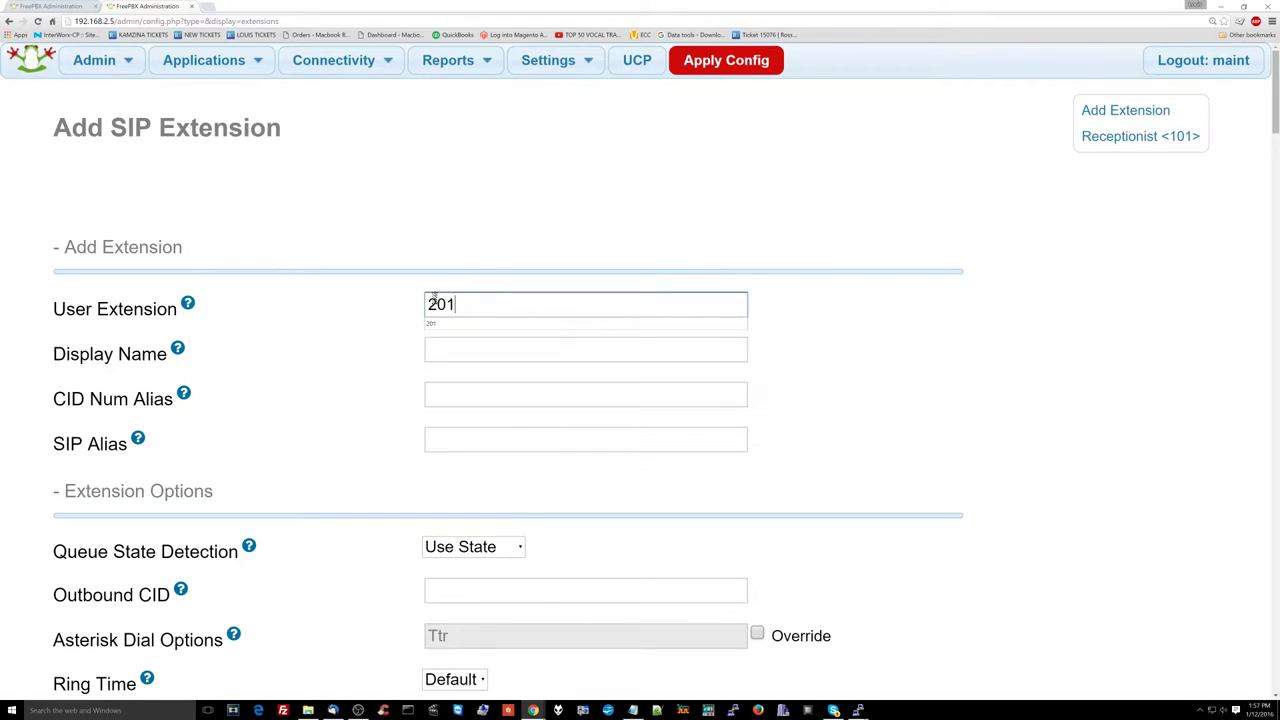
key("Tab")
type("Employeetwo")
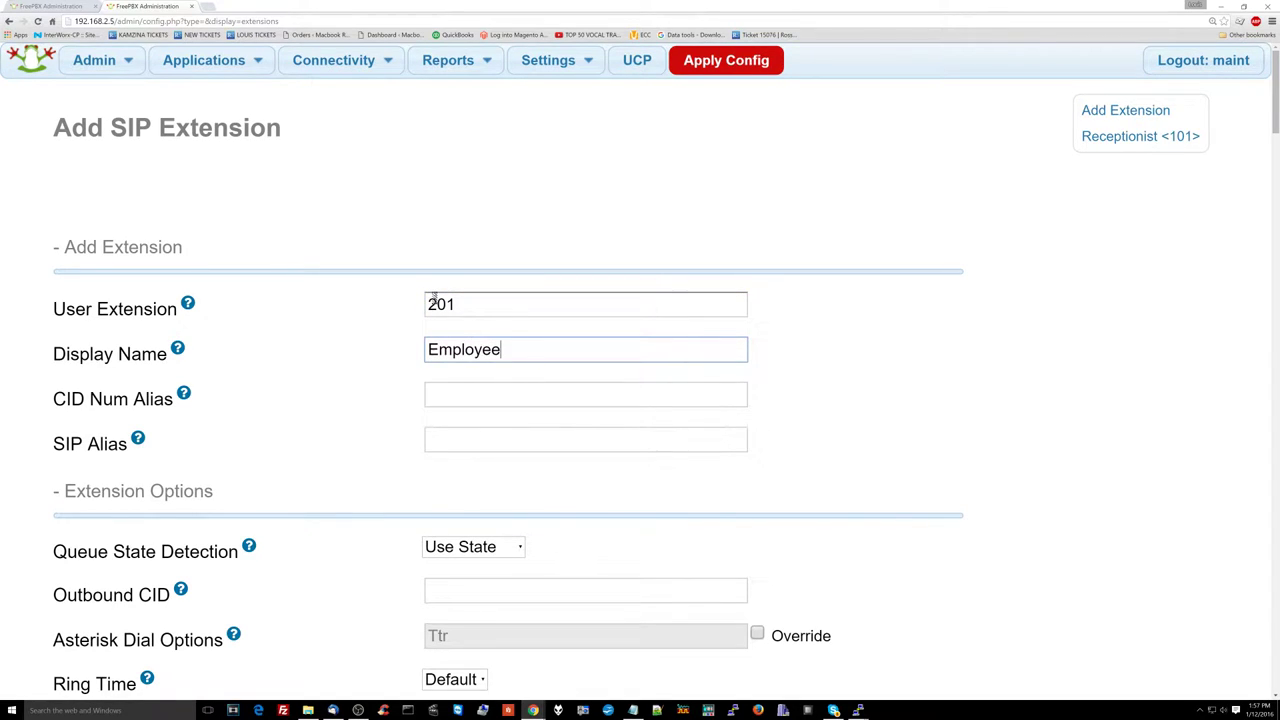
key("Tab")
key("Tab")
Step: Replace the generated Secret with a custom password and set NAT Mode to No
scroll(440, 318, "down", 1)
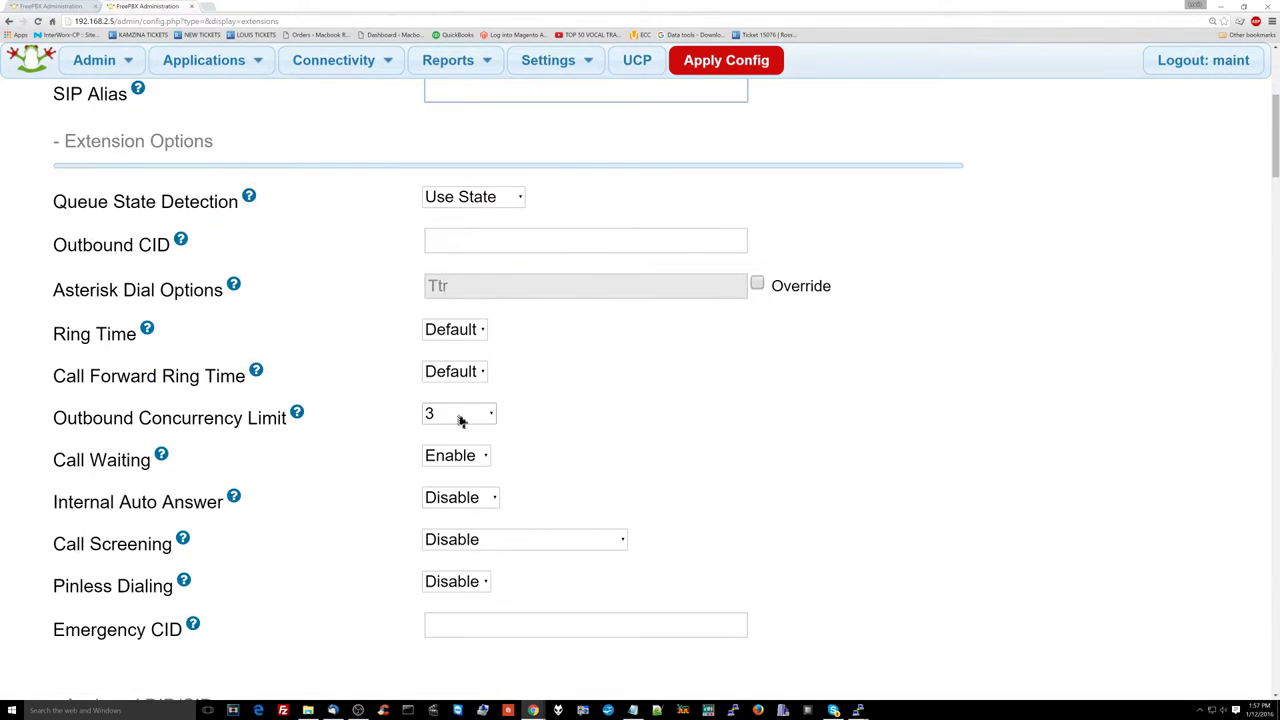
scroll(460, 418, "down", 5)
scroll(458, 416, "up", 2)
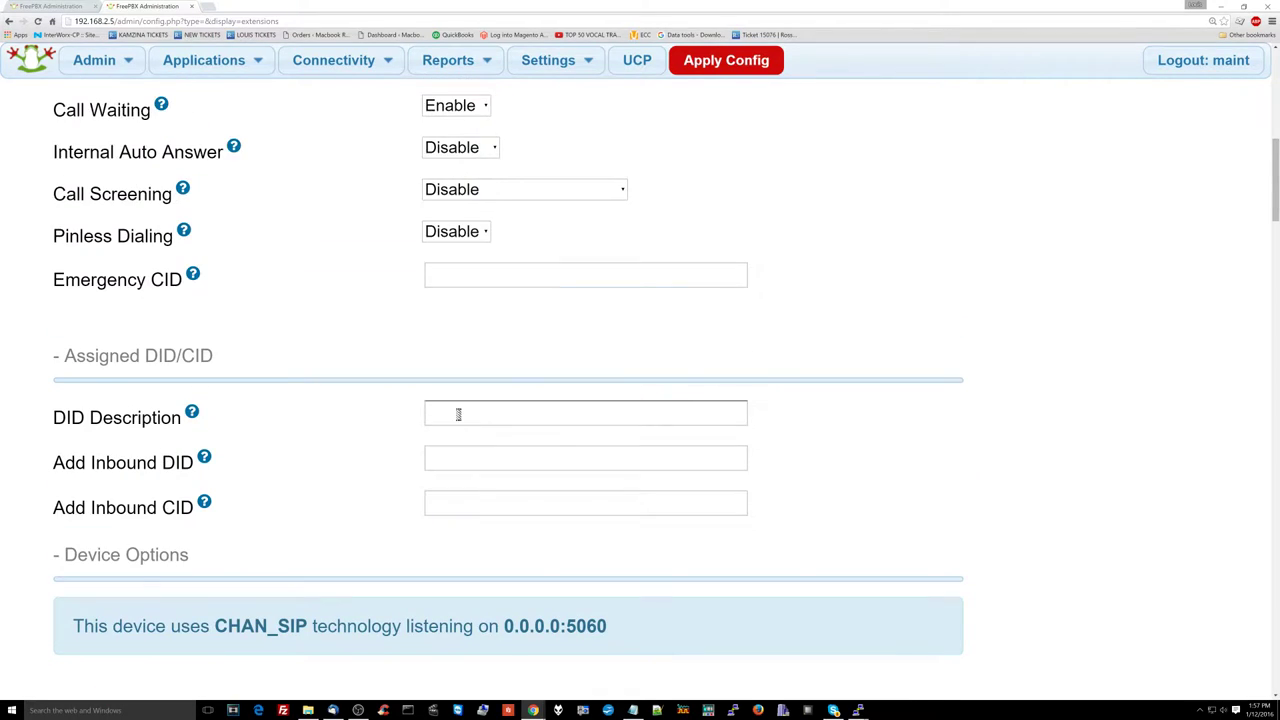
scroll(458, 416, "down", 4)
double_click(503, 358)
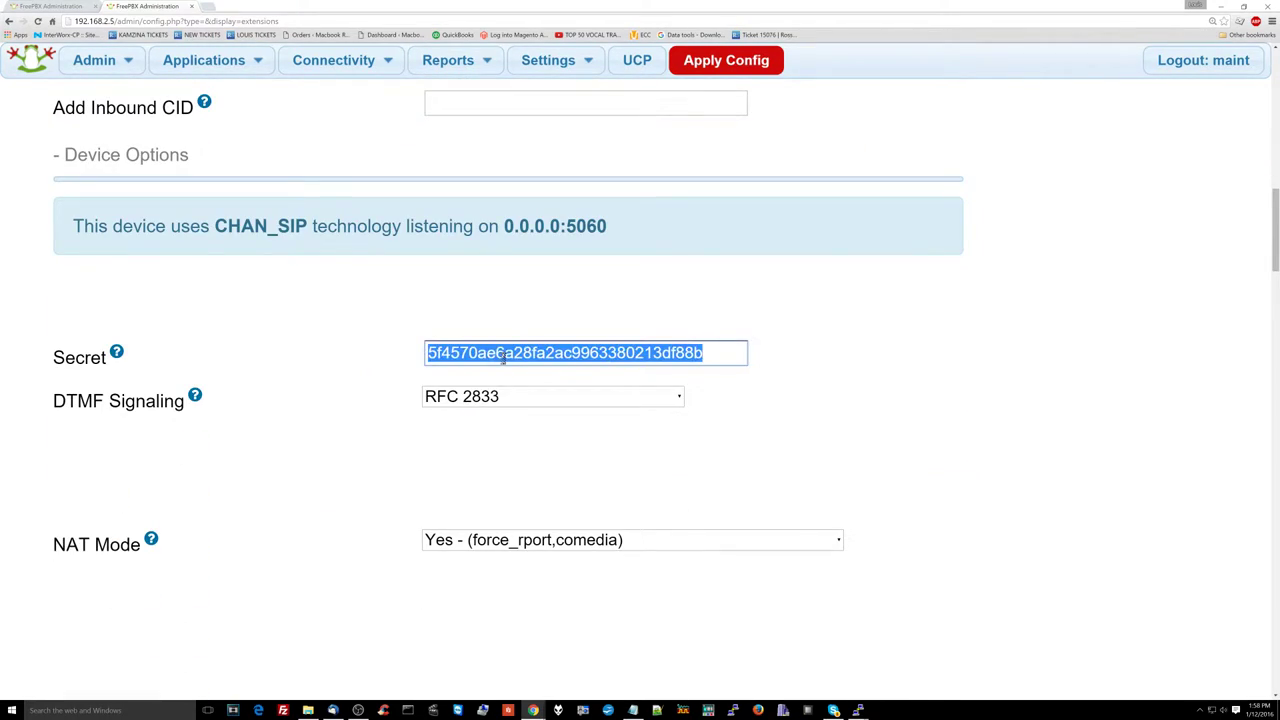
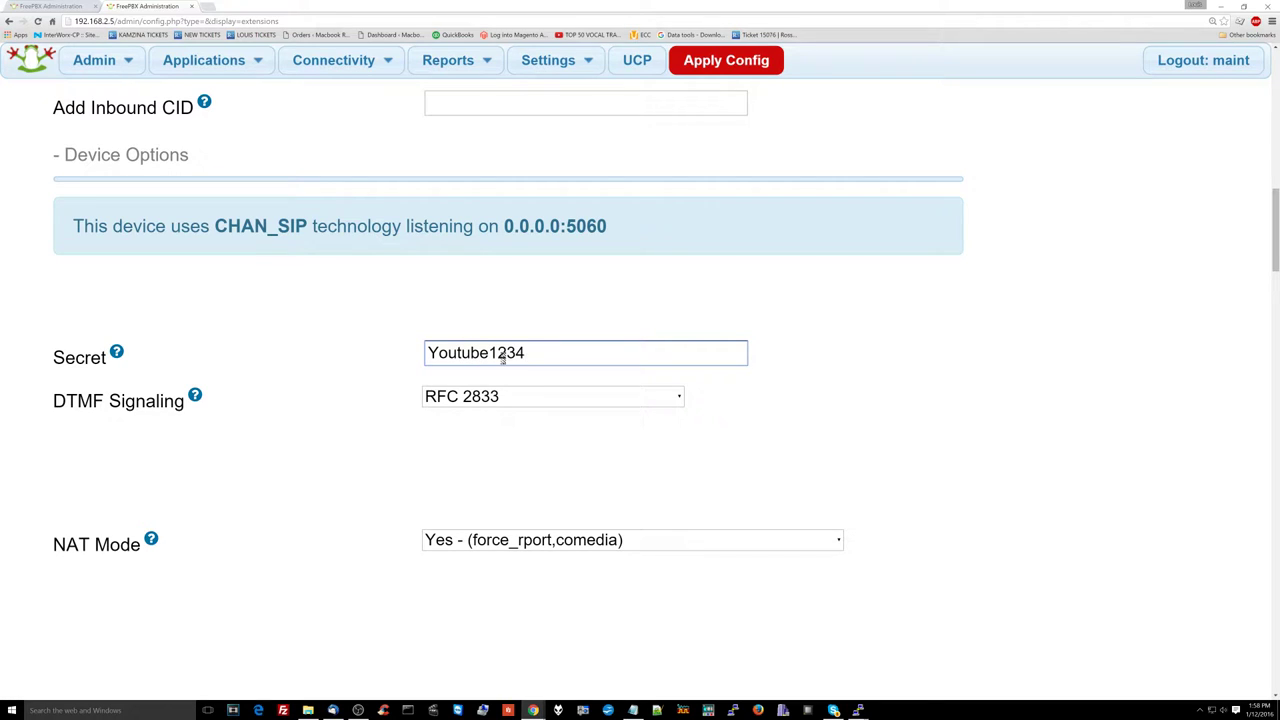
left_click(589, 540)
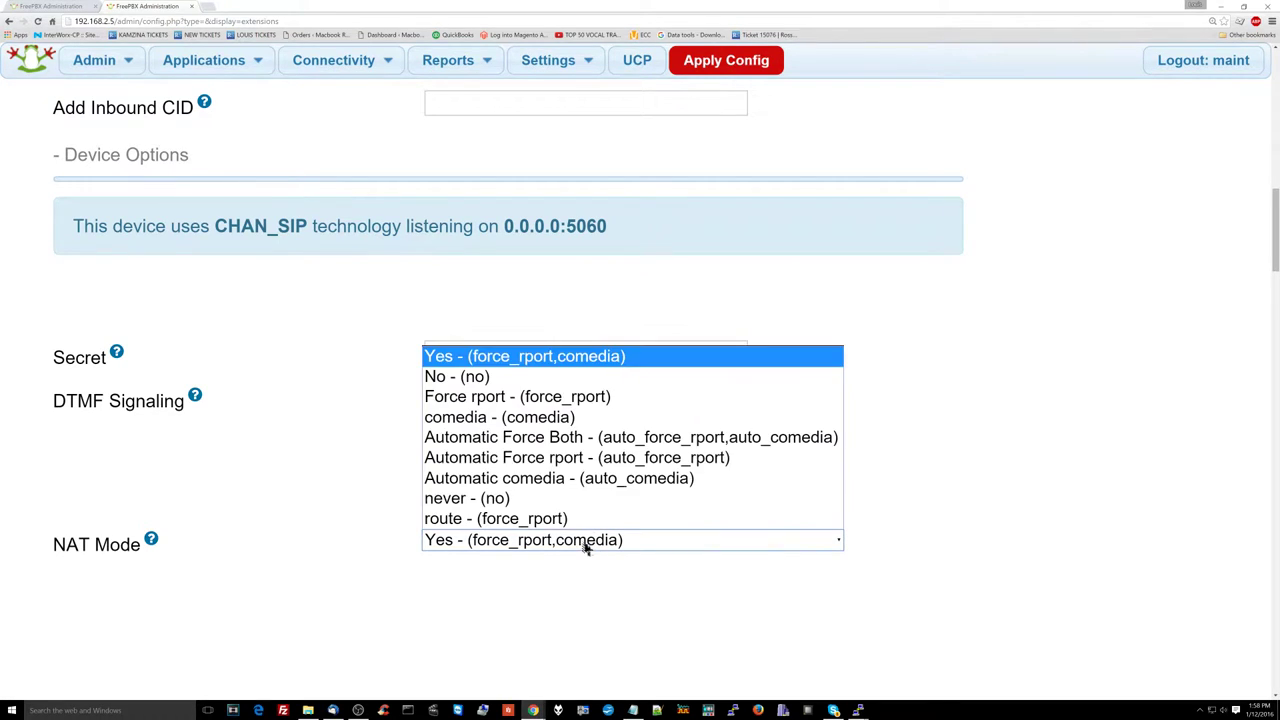
left_click(577, 373)
scroll(570, 397, "down", 4)
scroll(570, 397, "down", 5)
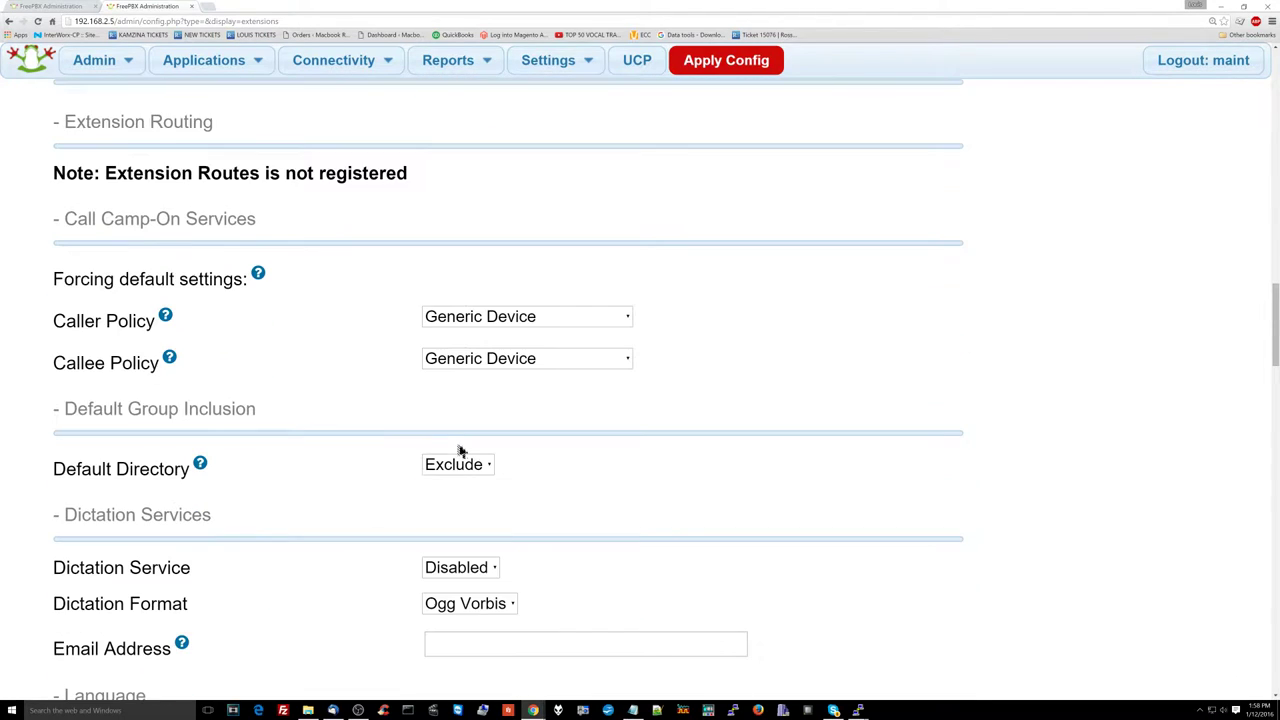
Step: Set extension 201's four call-recording rows to Yes and On Demand Recording to Enable
scroll(459, 450, "down", 2)
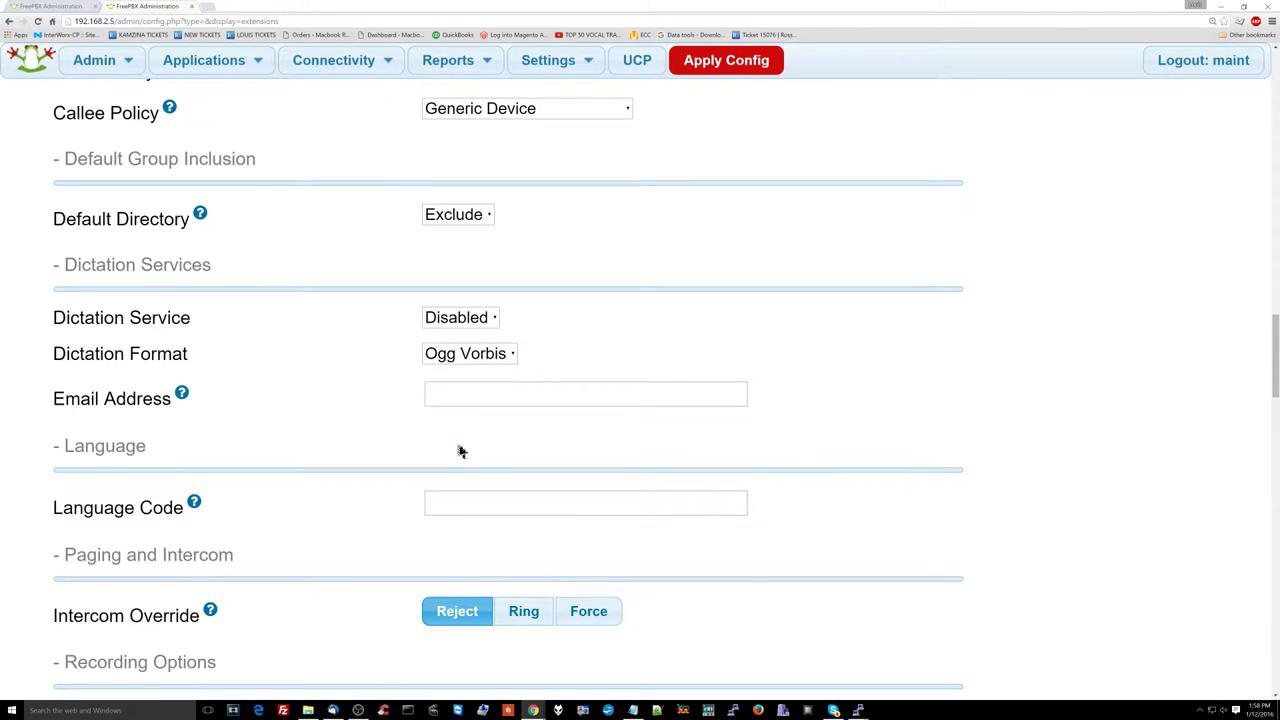
scroll(506, 480, "down", 2)
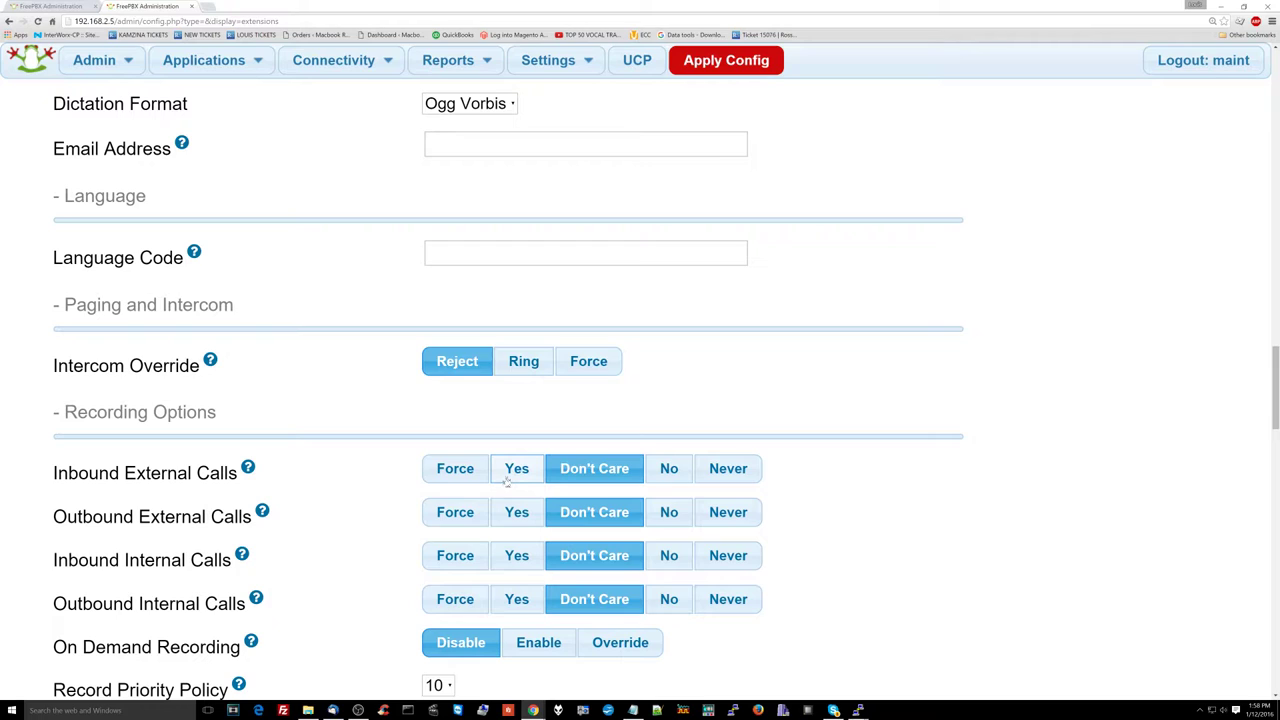
left_click(516, 469)
left_click(517, 512)
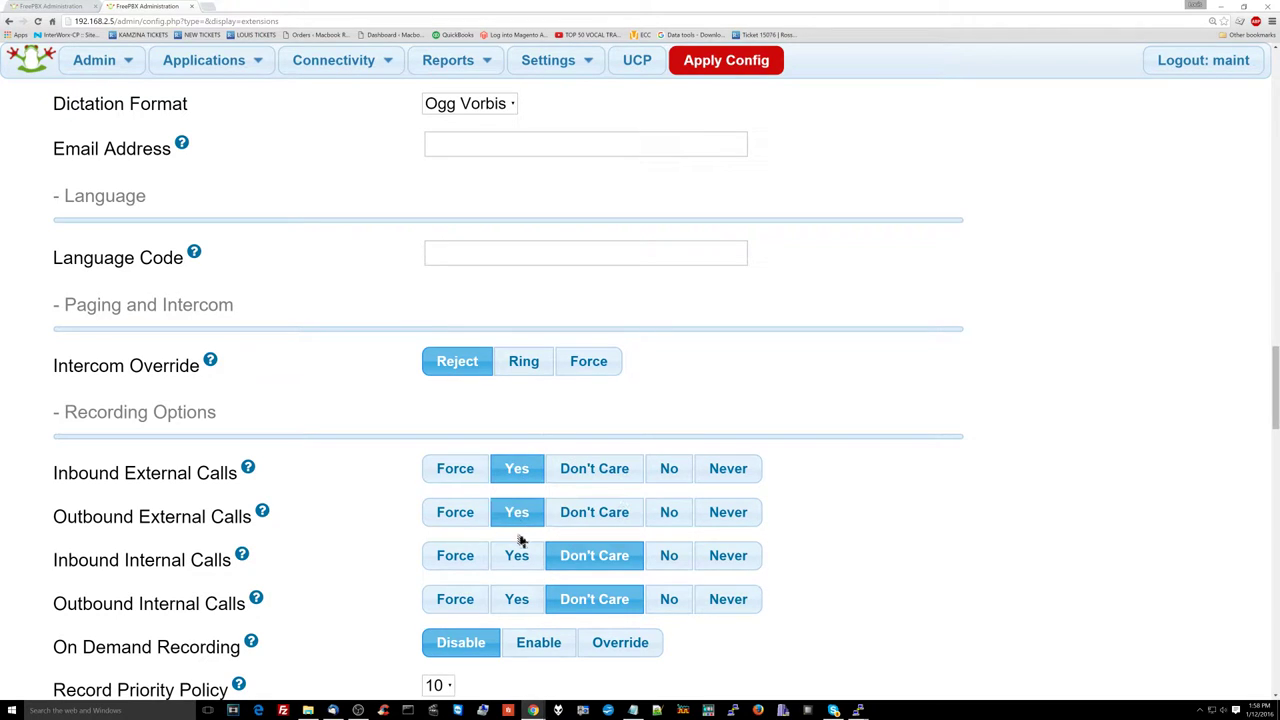
left_click(517, 556)
left_click(517, 599)
scroll(526, 598, "down", 1)
scroll(526, 598, "down", 1)
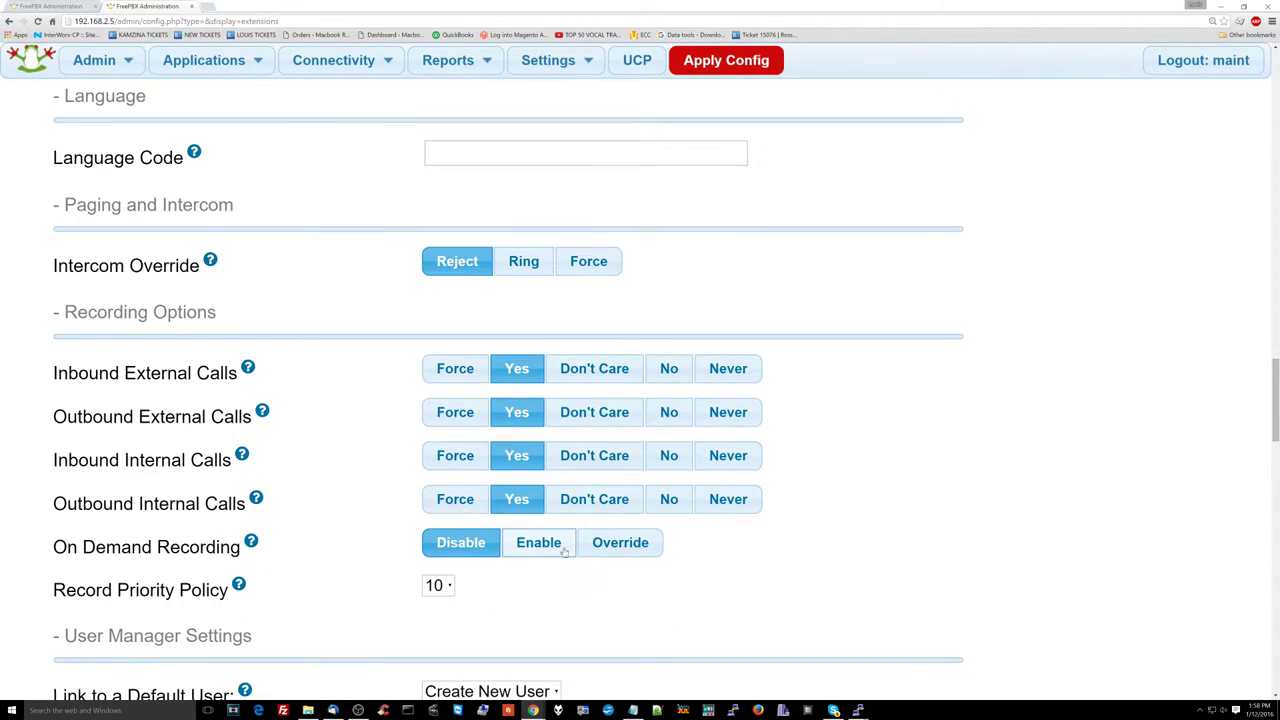
left_click(563, 548)
scroll(564, 552, "down", 5)
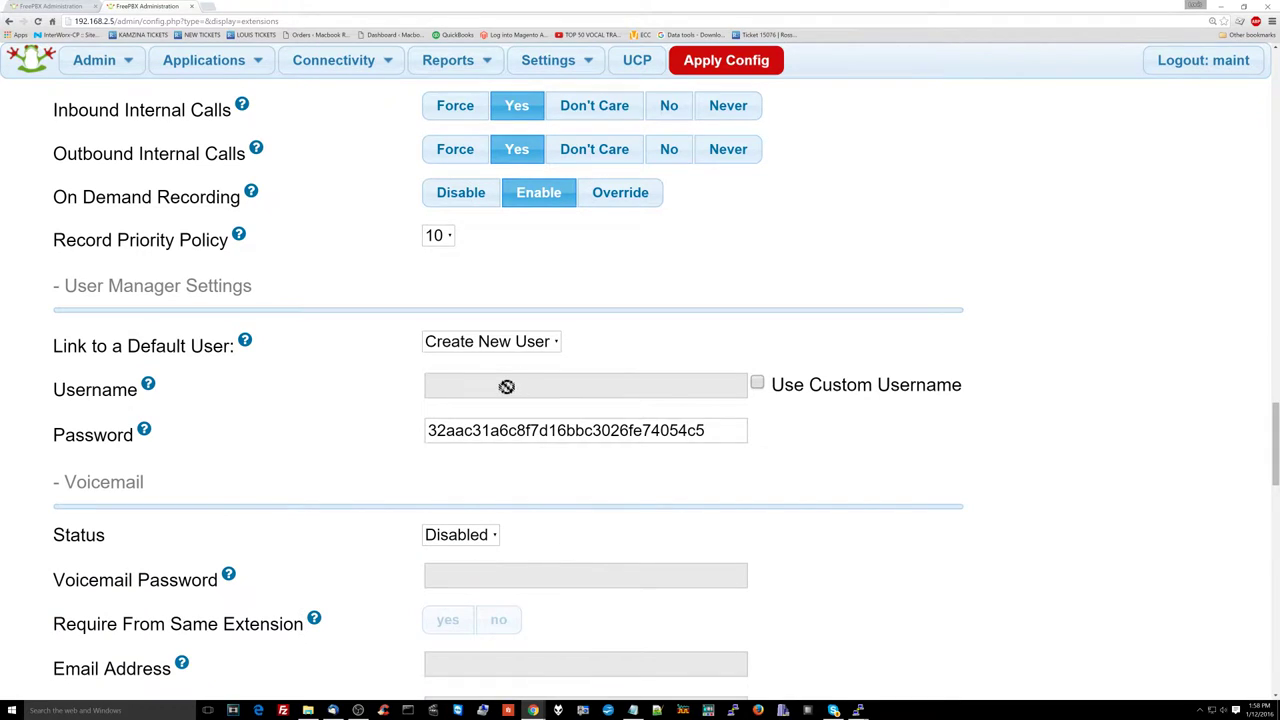
scroll(507, 386, "down", 3)
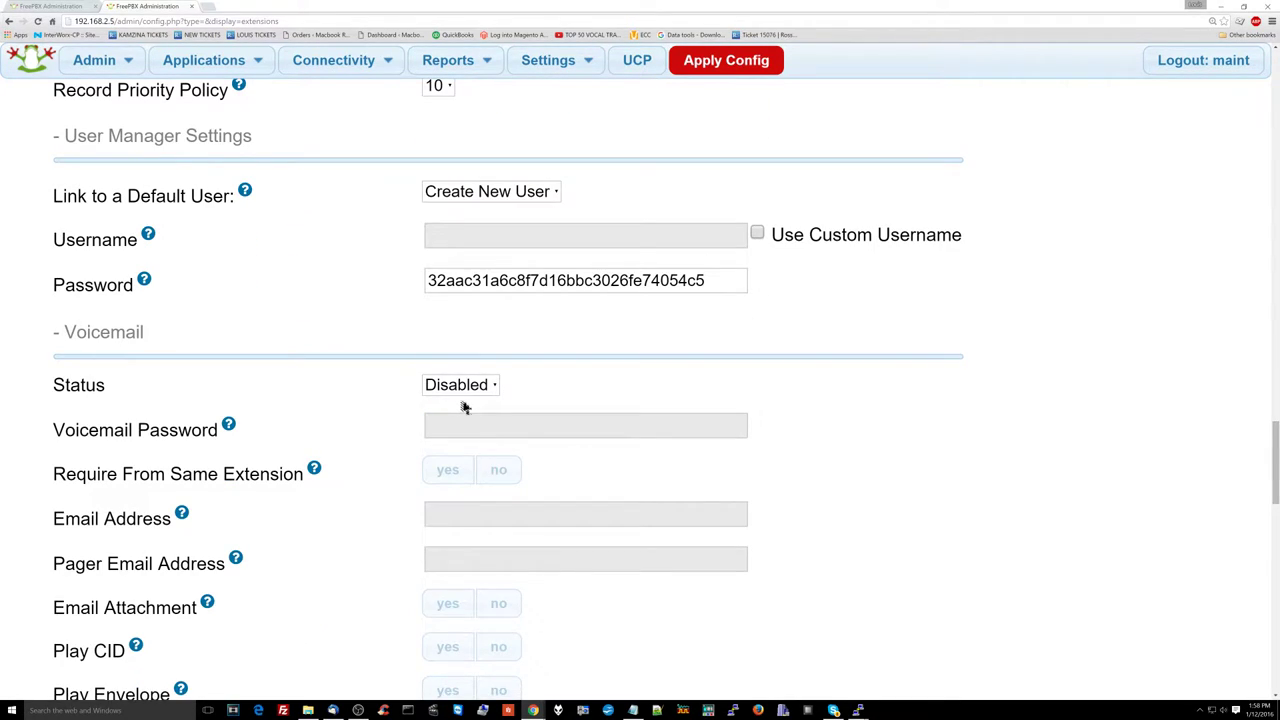
scroll(464, 407, "down", 3)
scroll(463, 403, "down", 6)
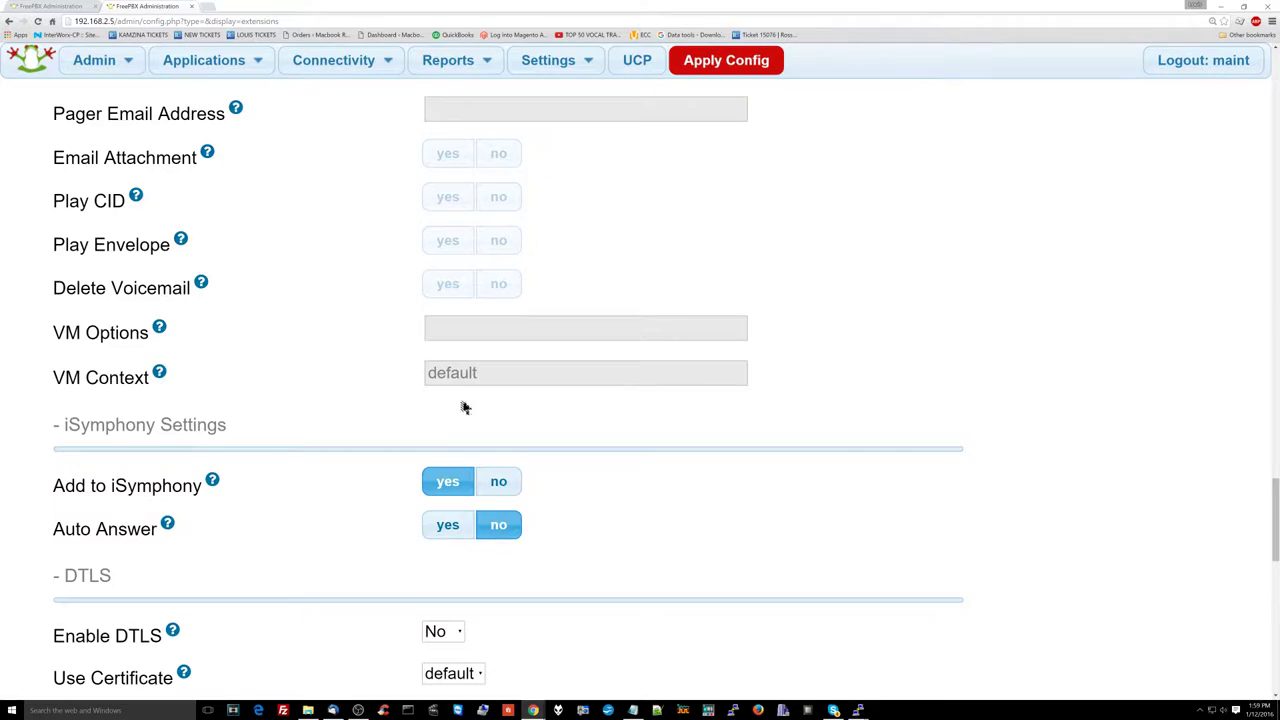
scroll(463, 407, "down", 10)
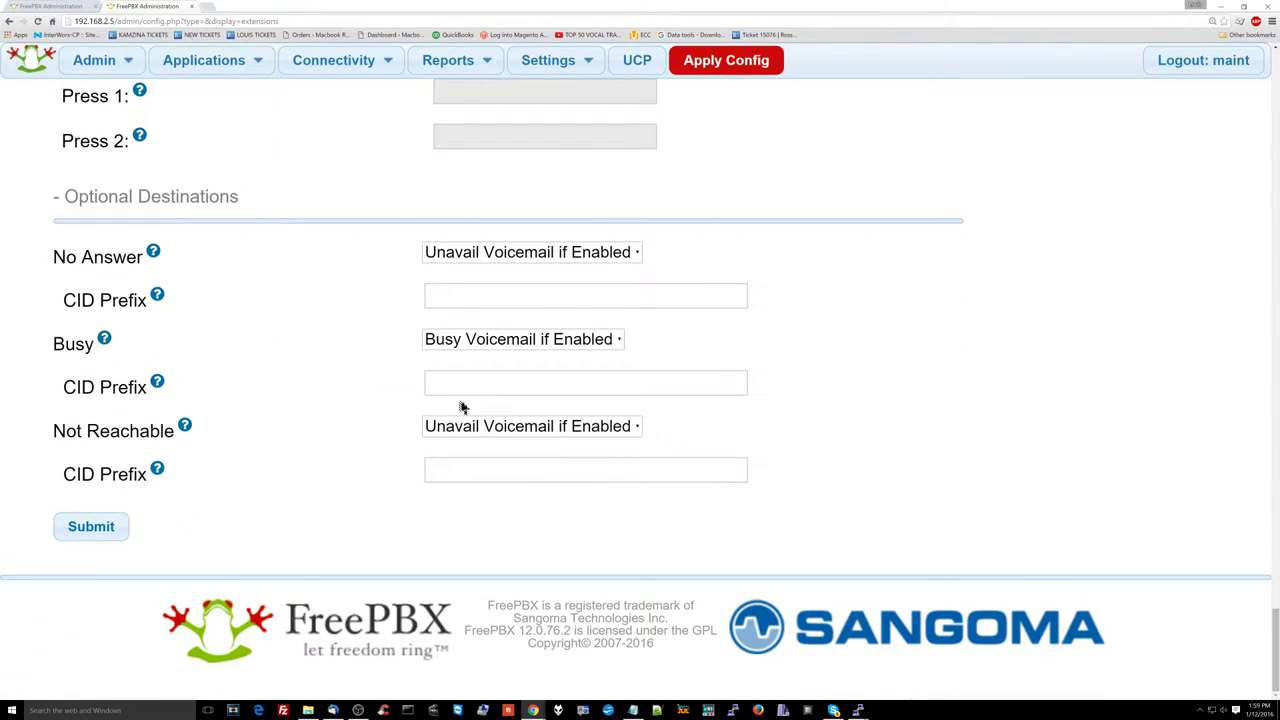
Step: Route extension 201's No Answer, Busy and Not Reachable calls to Voicemail <101> Receptionist (busy) and save
left_click(535, 252)
scroll(551, 526, "down", 2)
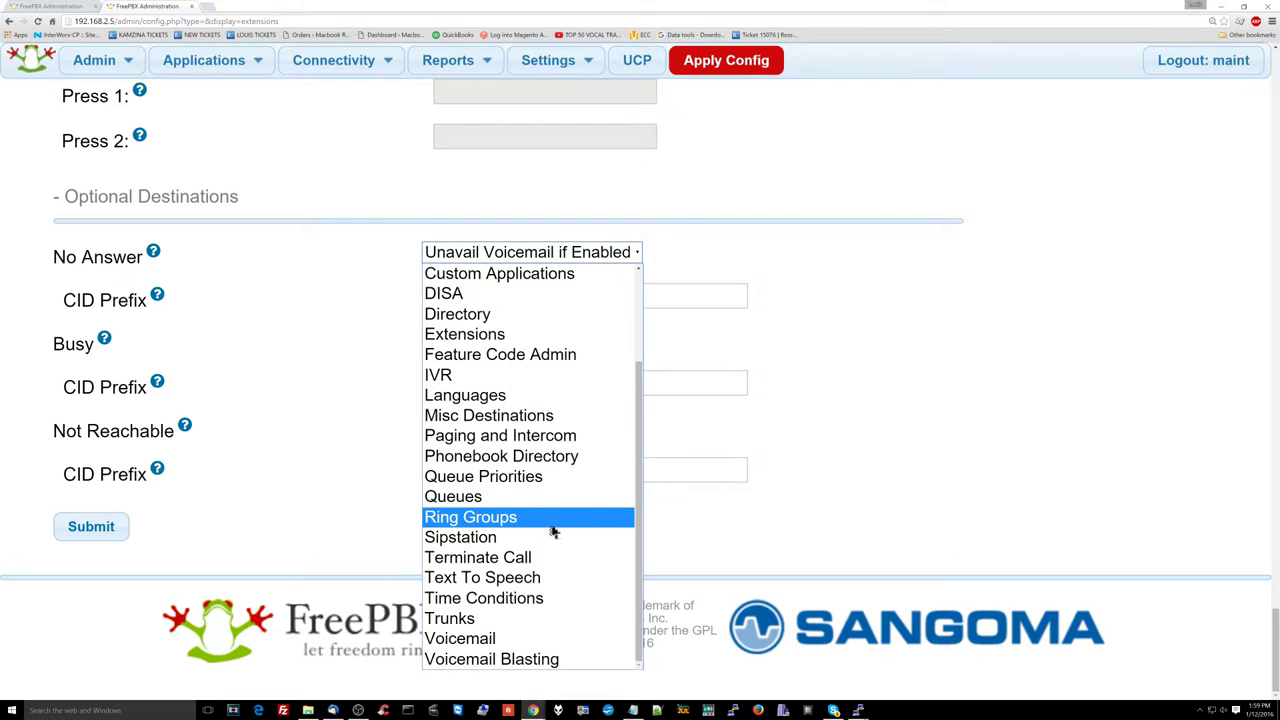
left_click(530, 639)
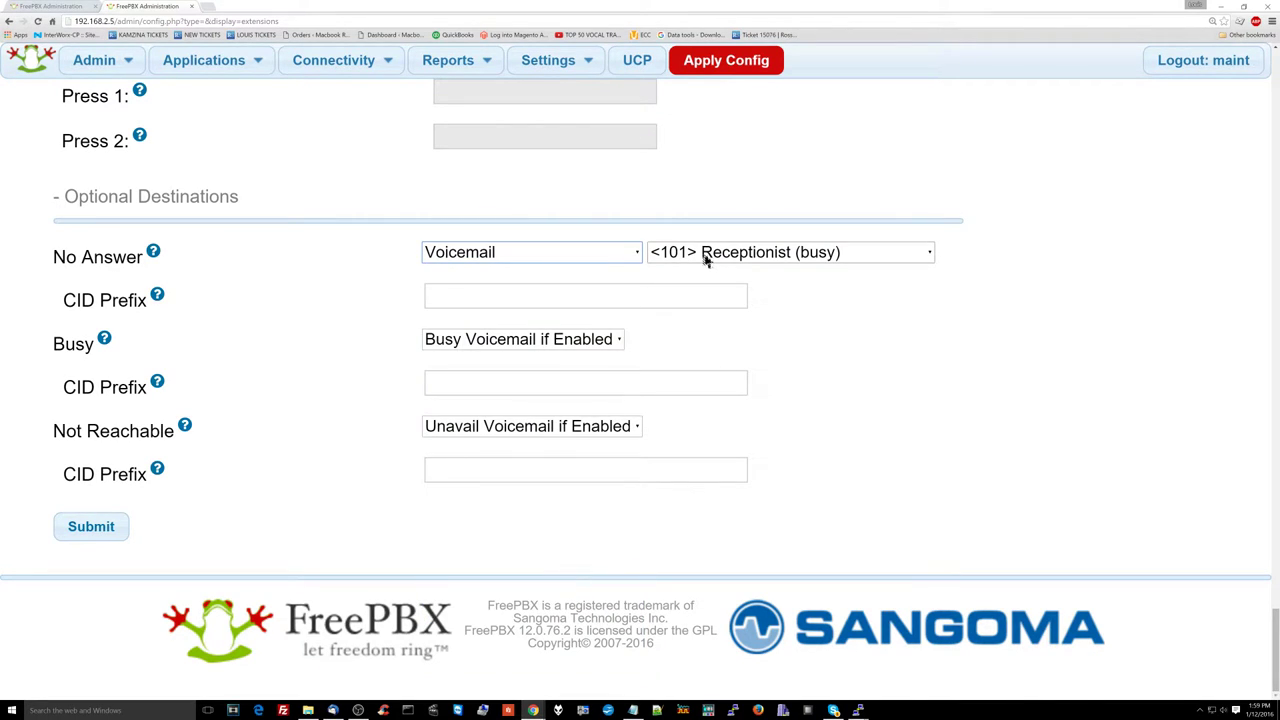
left_click(590, 340)
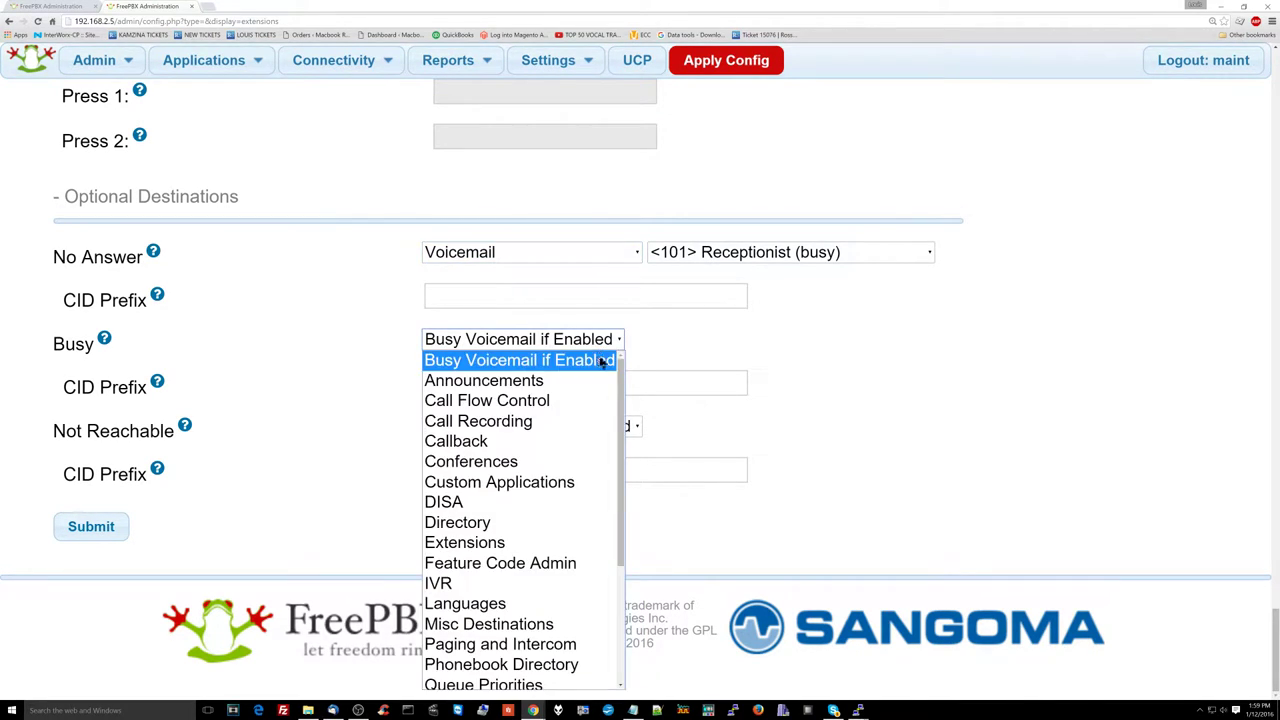
scroll(586, 494, "down", 3)
left_click(555, 660)
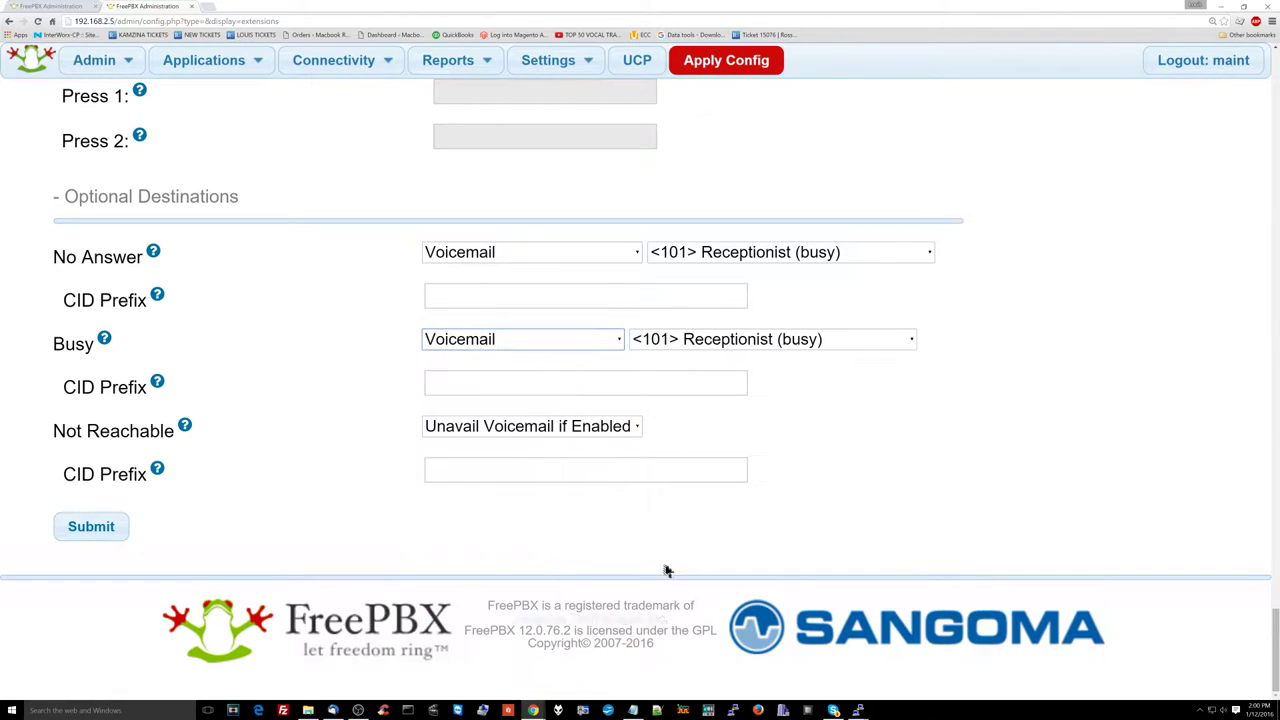
left_click(590, 430)
left_click(596, 434)
left_click(590, 429)
scroll(593, 390, "down", 2)
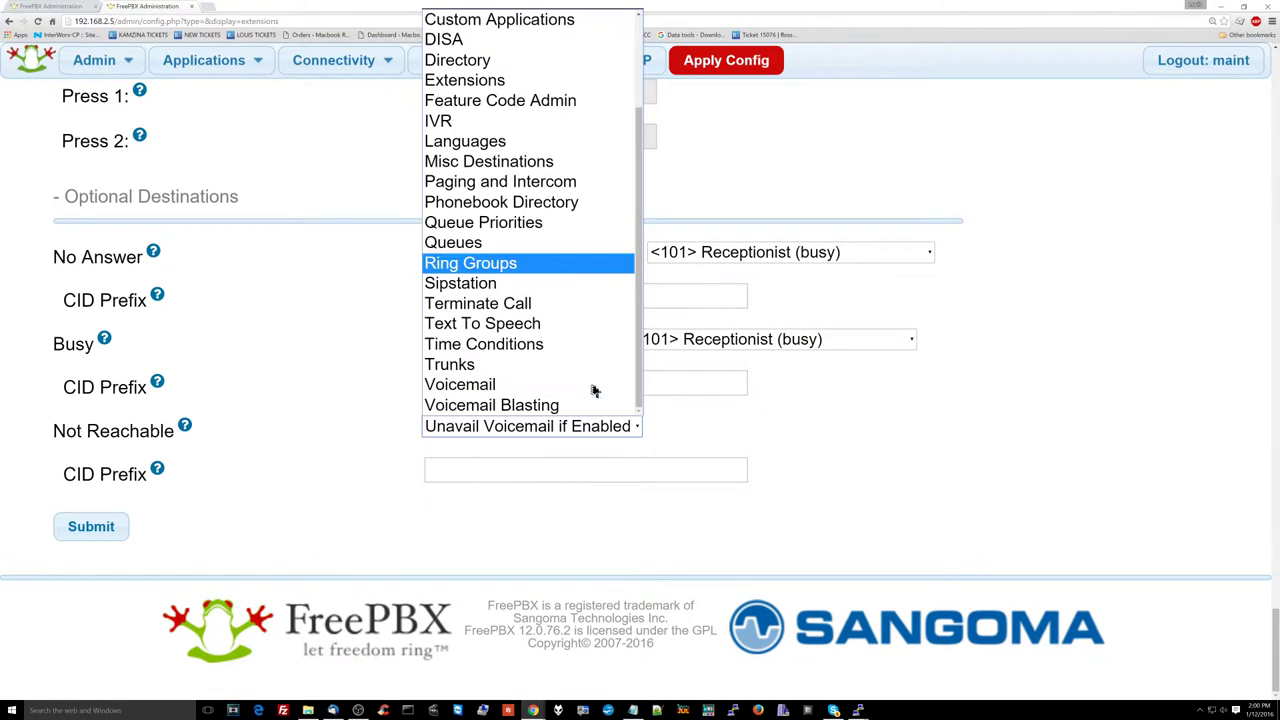
left_click(593, 386)
left_click(91, 526)
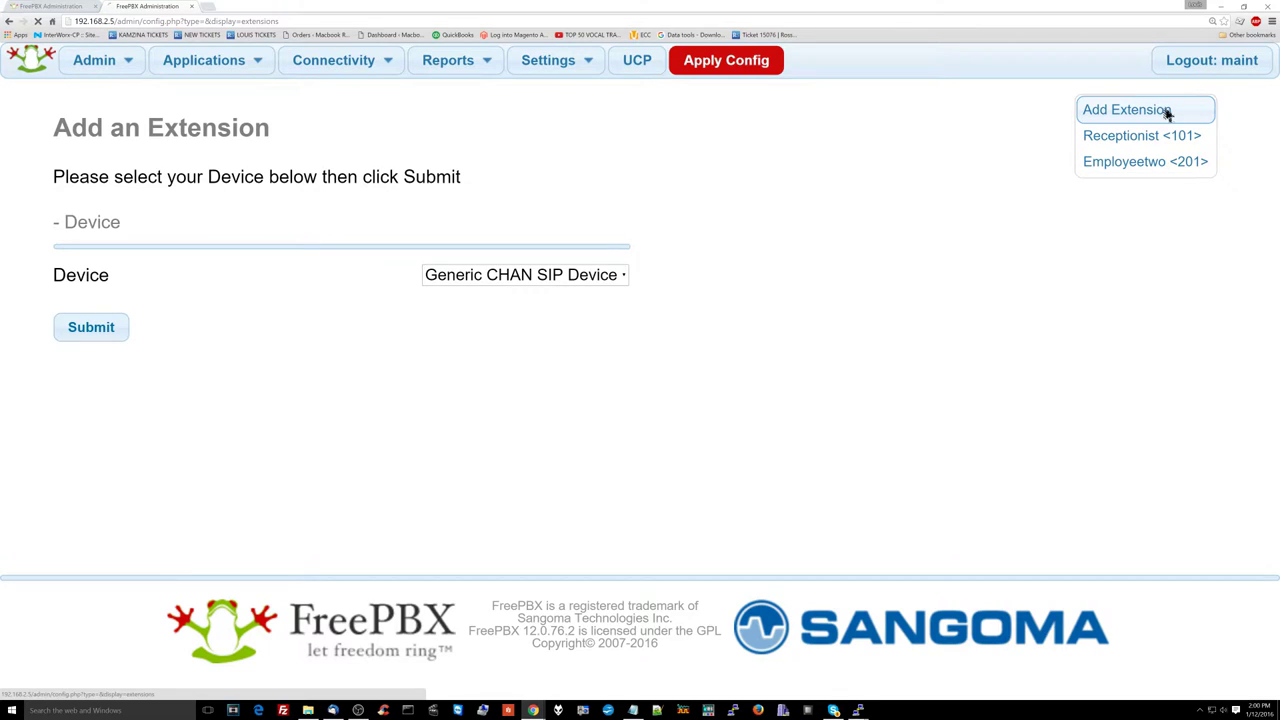
Step: Start generic SIP extension 301, named Employeethree, and replace its device secret
left_click(91, 327)
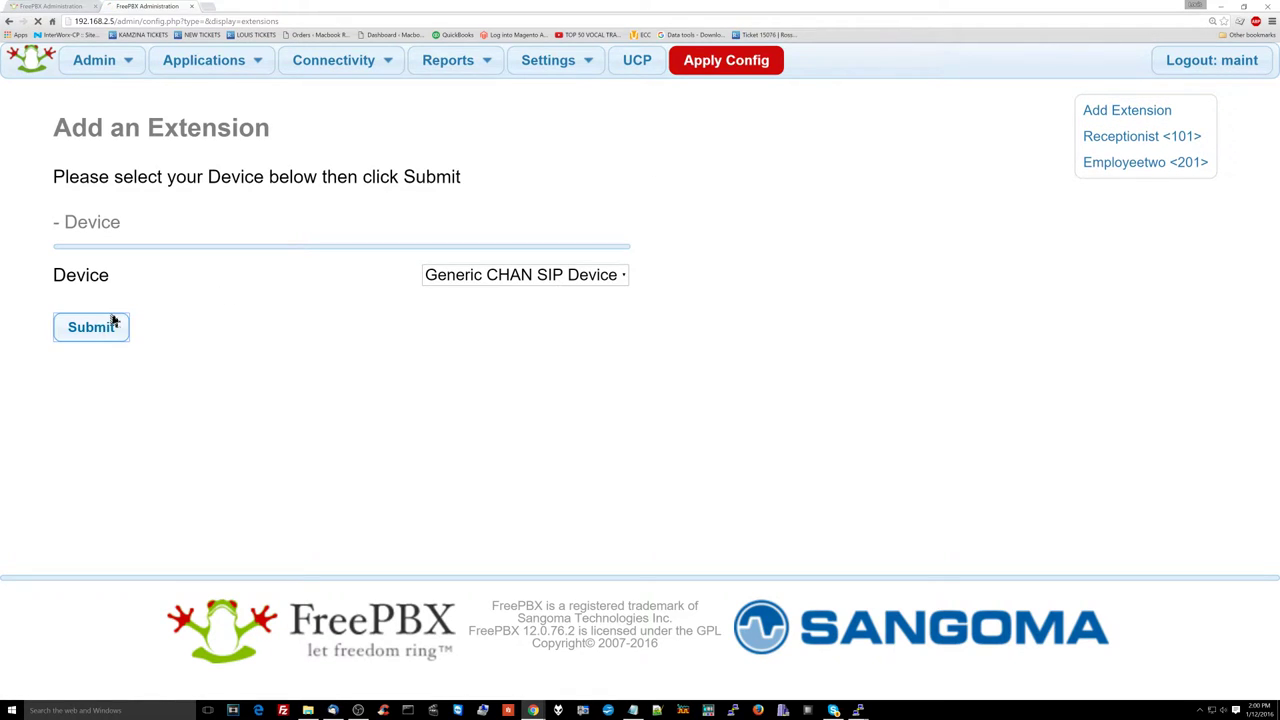
left_click(453, 303)
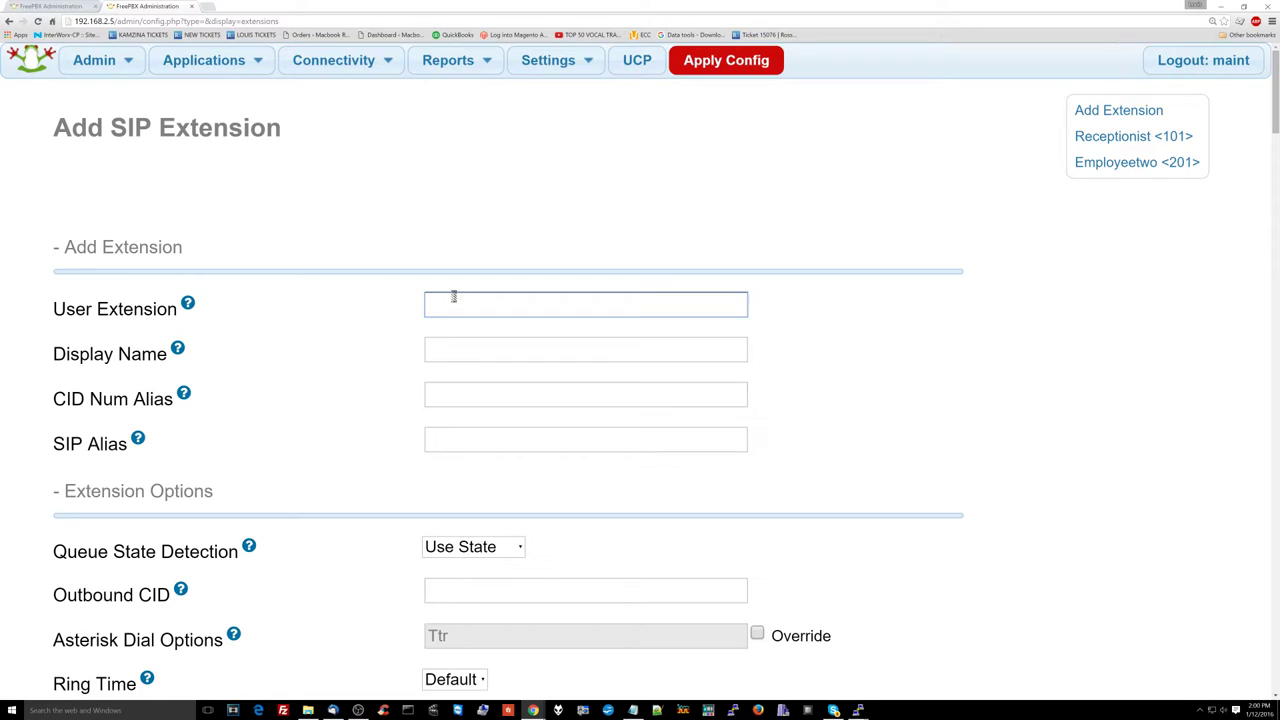
scroll(467, 441, "down", 1)
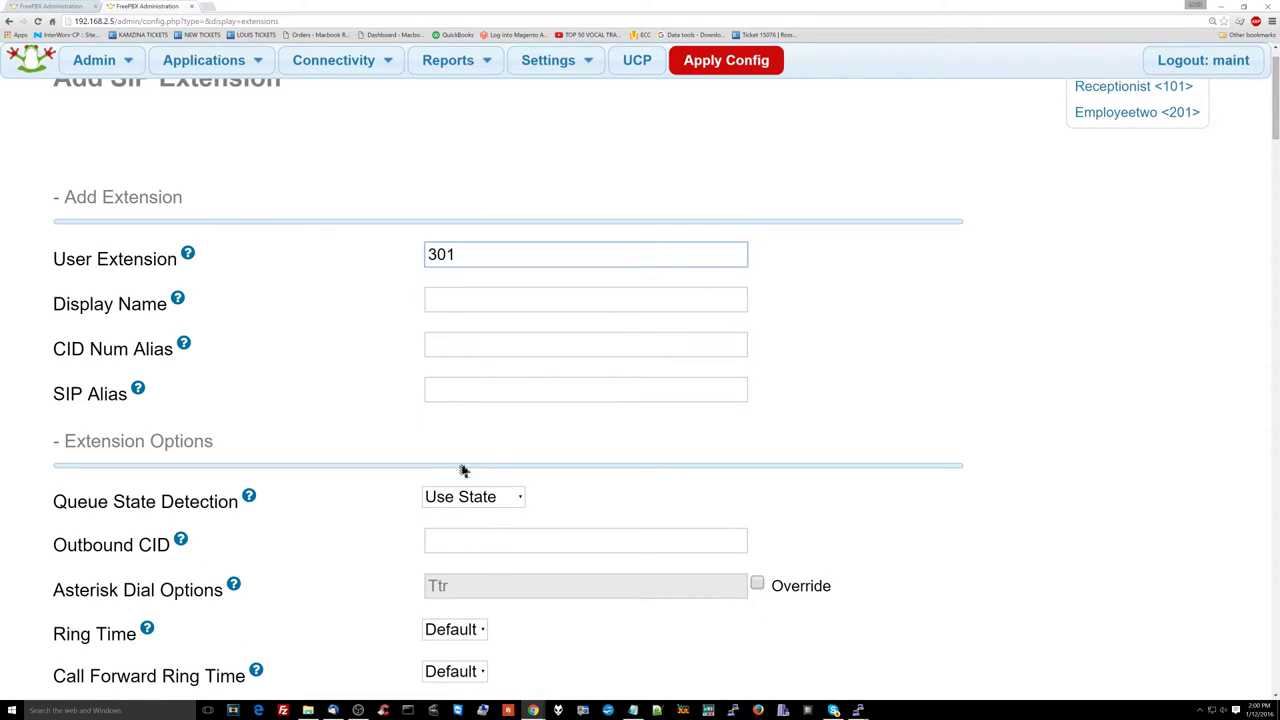
left_click(444, 302)
type("Emp")
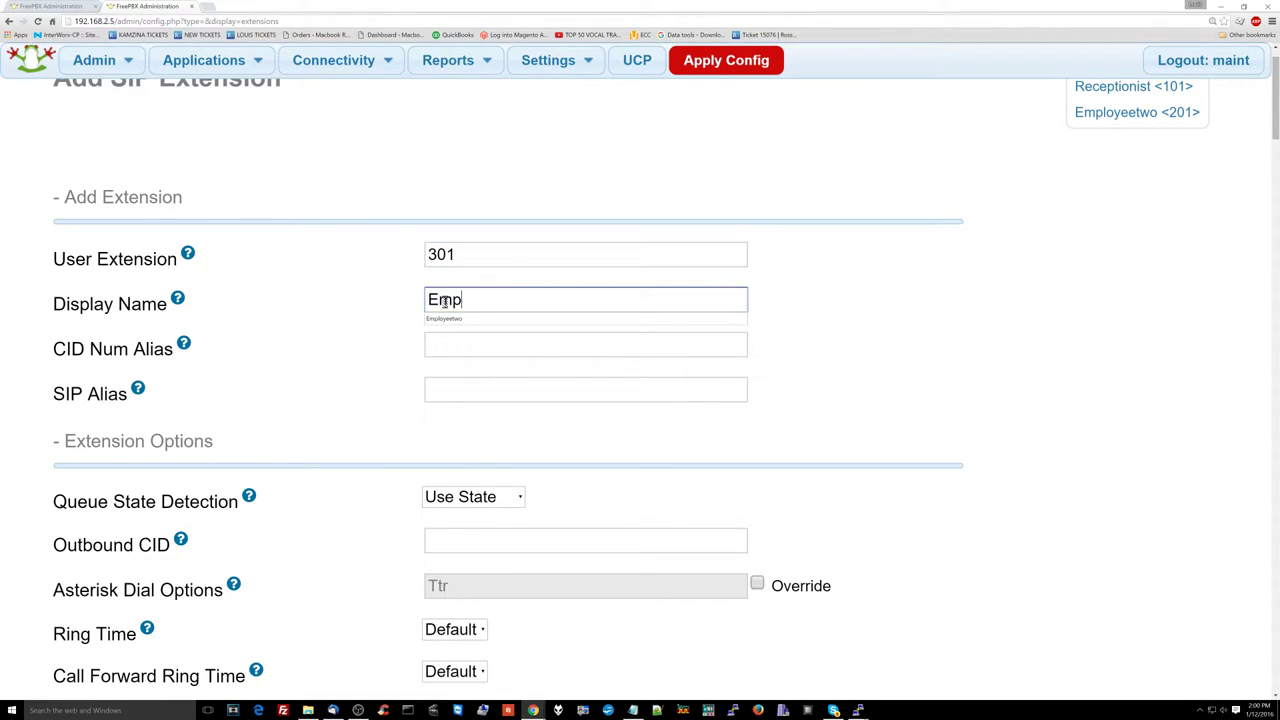
type("loyeethree")
scroll(444, 302, "down", 6)
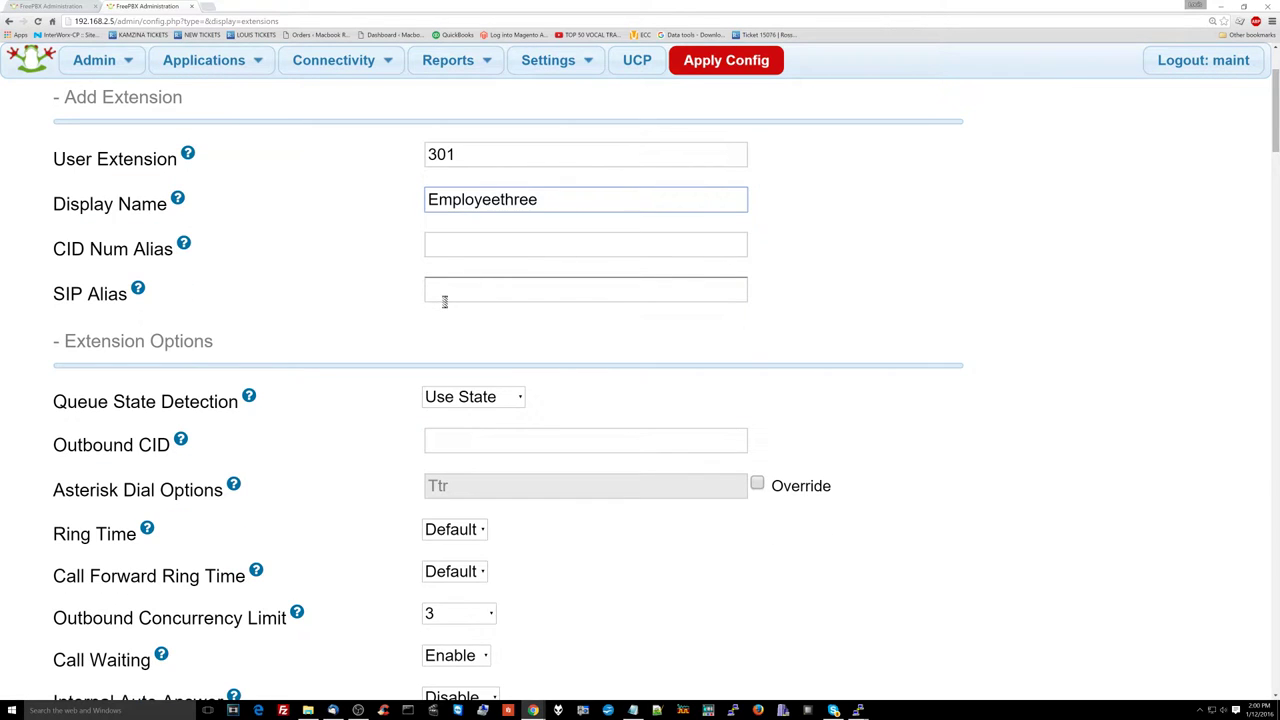
scroll(447, 309, "down", 4)
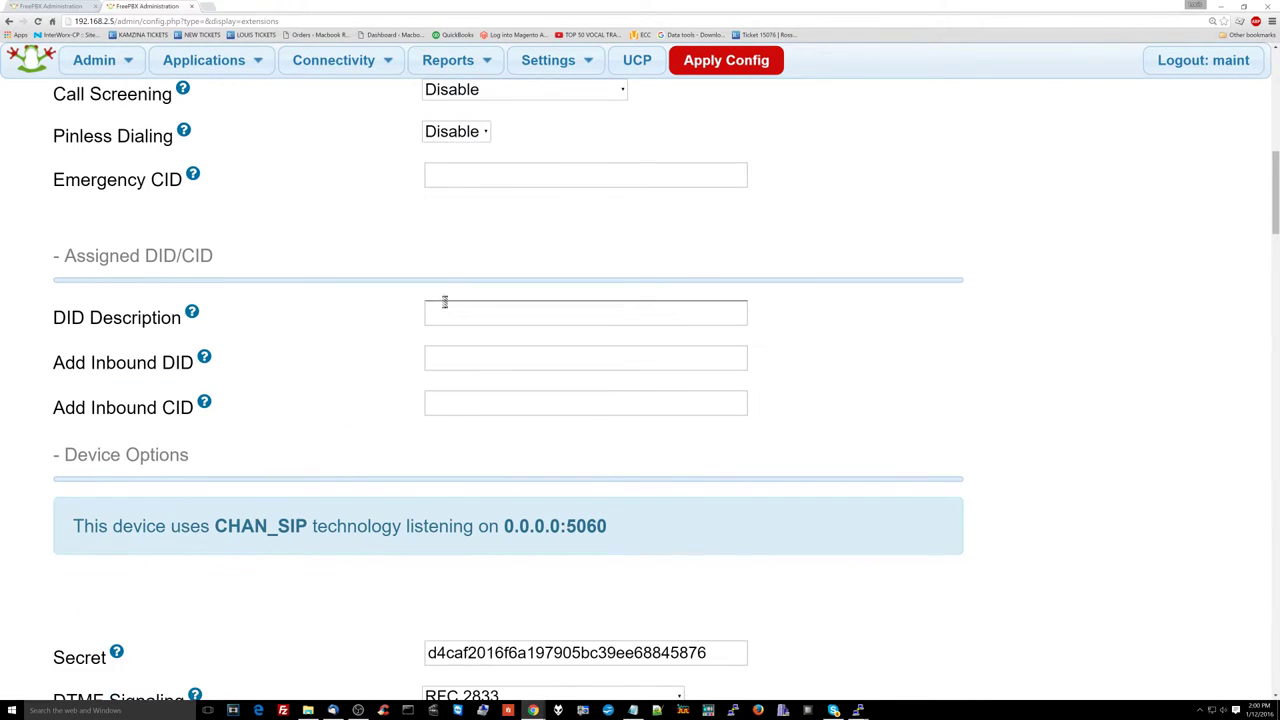
double_click(496, 457)
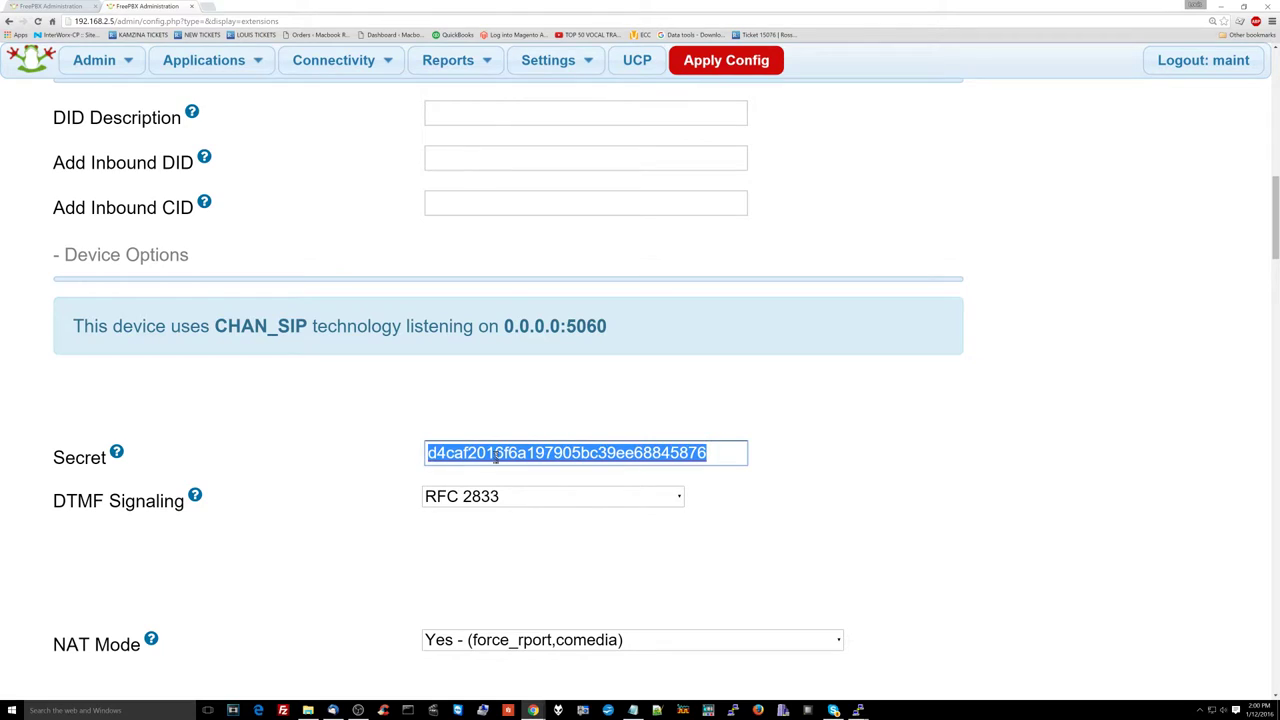
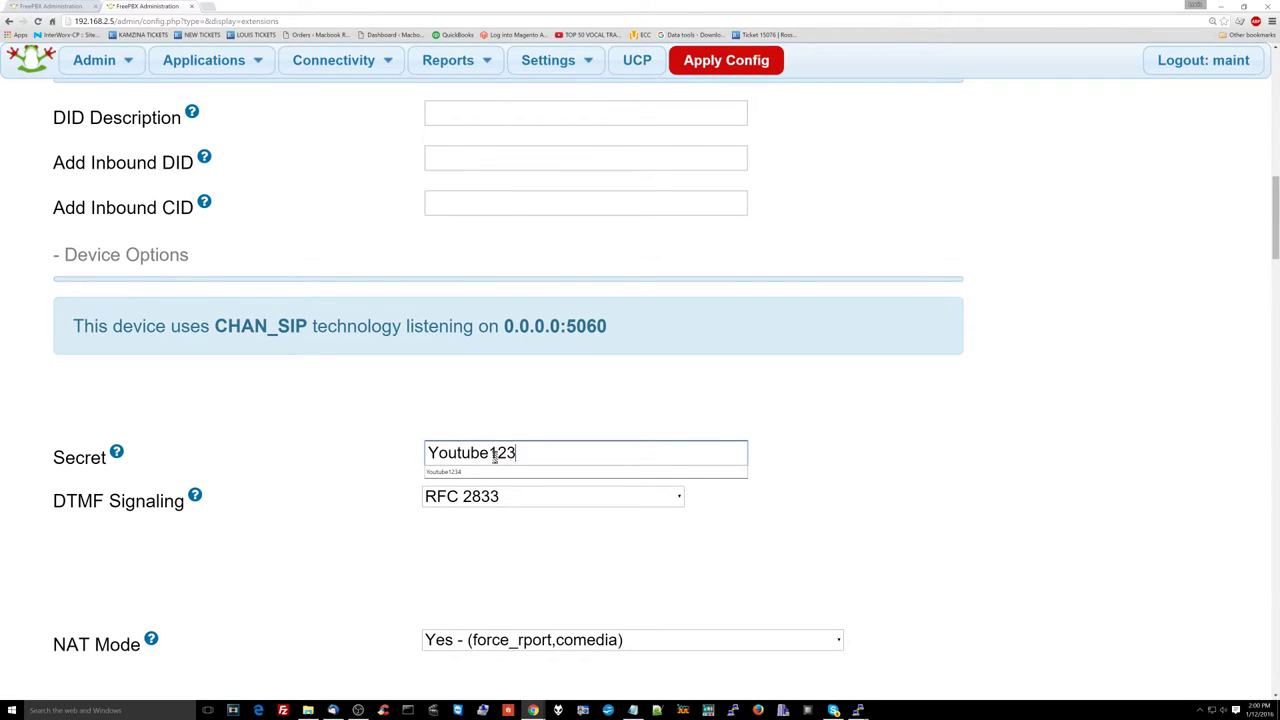
Step: Set NAT Mode to No, record all inbound/outbound external and internal calls, and enable On Demand Recording
scroll(496, 462, "down", 2)
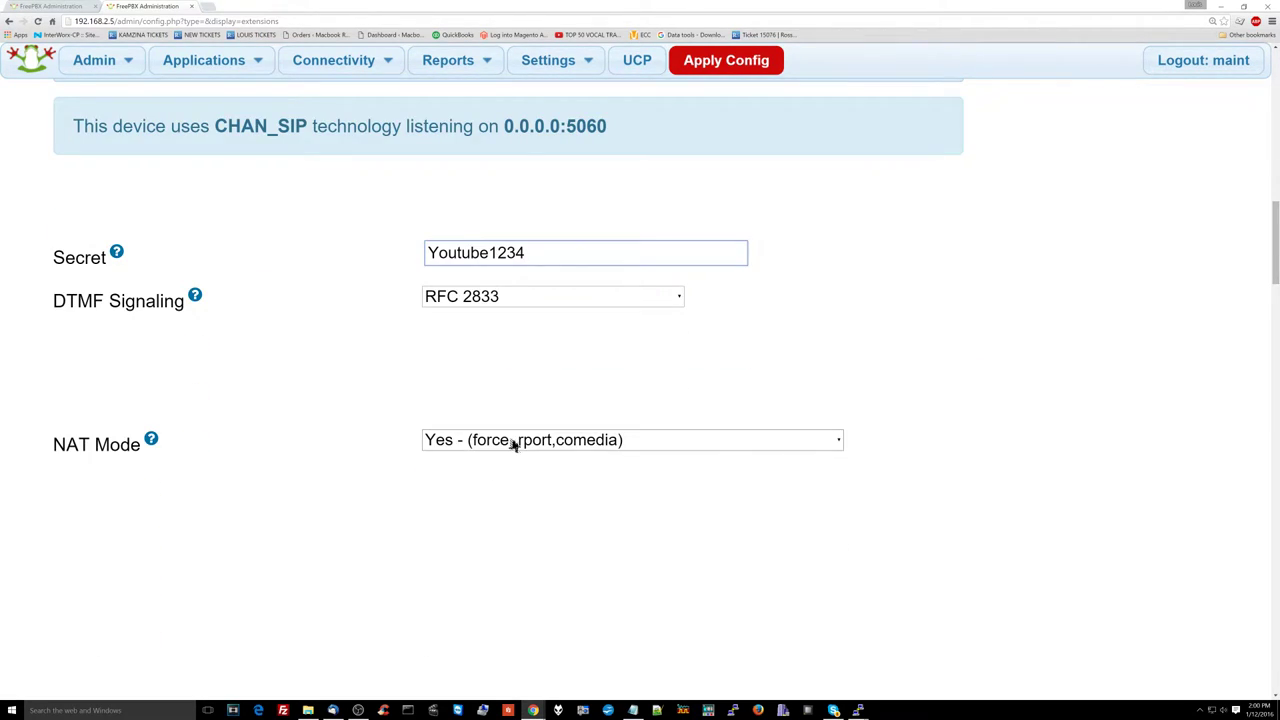
left_click(514, 440)
left_click(519, 480)
scroll(519, 484, "down", 10)
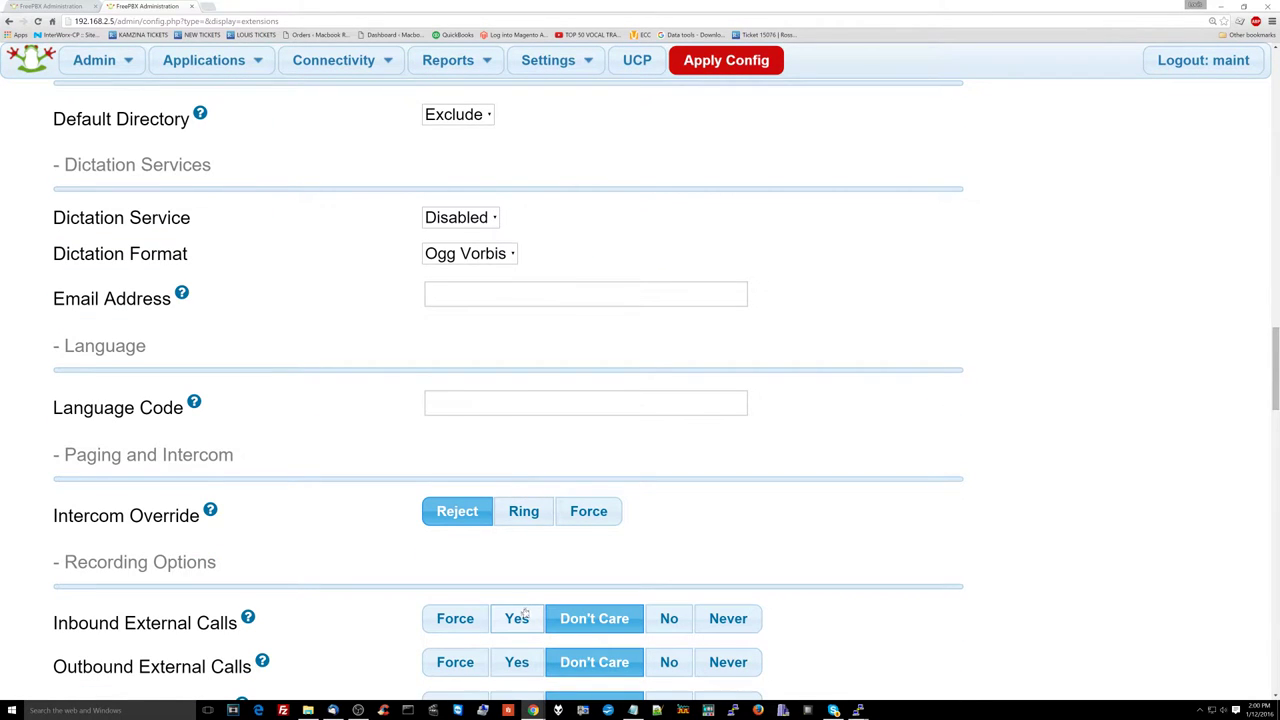
left_click(524, 615)
scroll(520, 605, "down", 1)
left_click(520, 562)
left_click(520, 605)
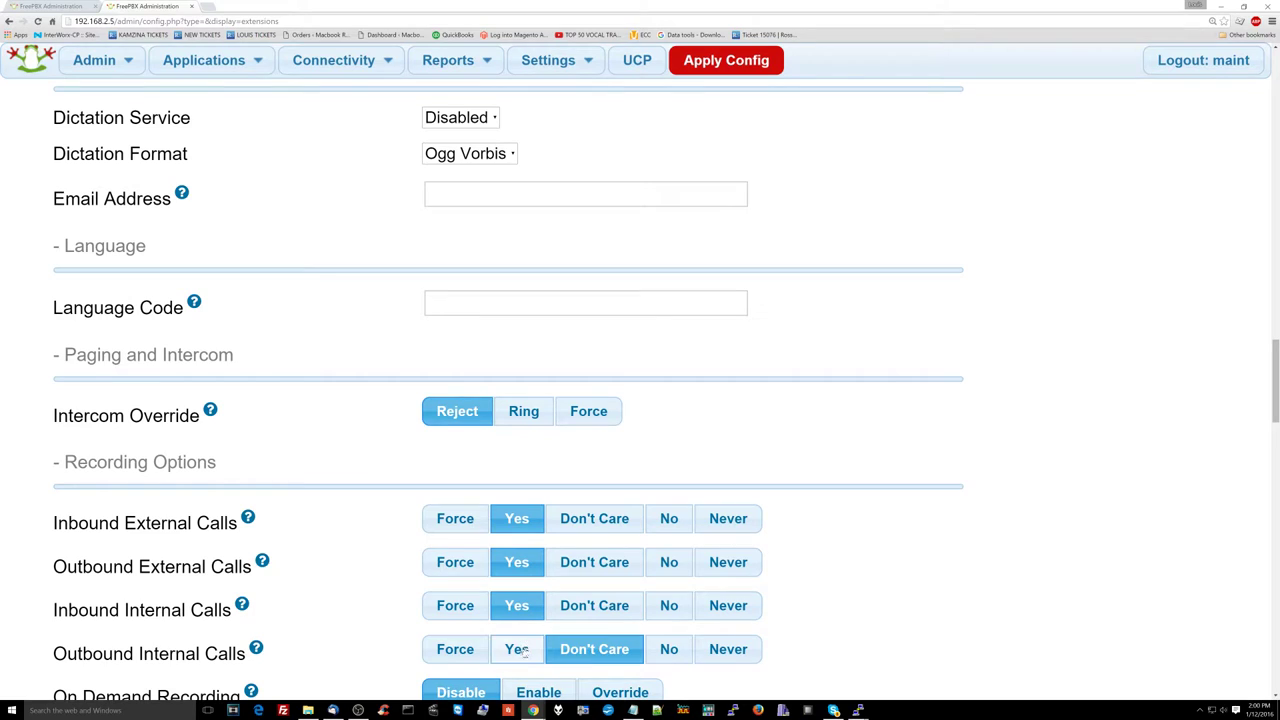
left_click(522, 650)
scroll(522, 650, "down", 1)
left_click(532, 643)
Step: Send No Answer, Busy and Not Reachable calls to Voicemail <101> and save extension 301
scroll(530, 648, "down", 4)
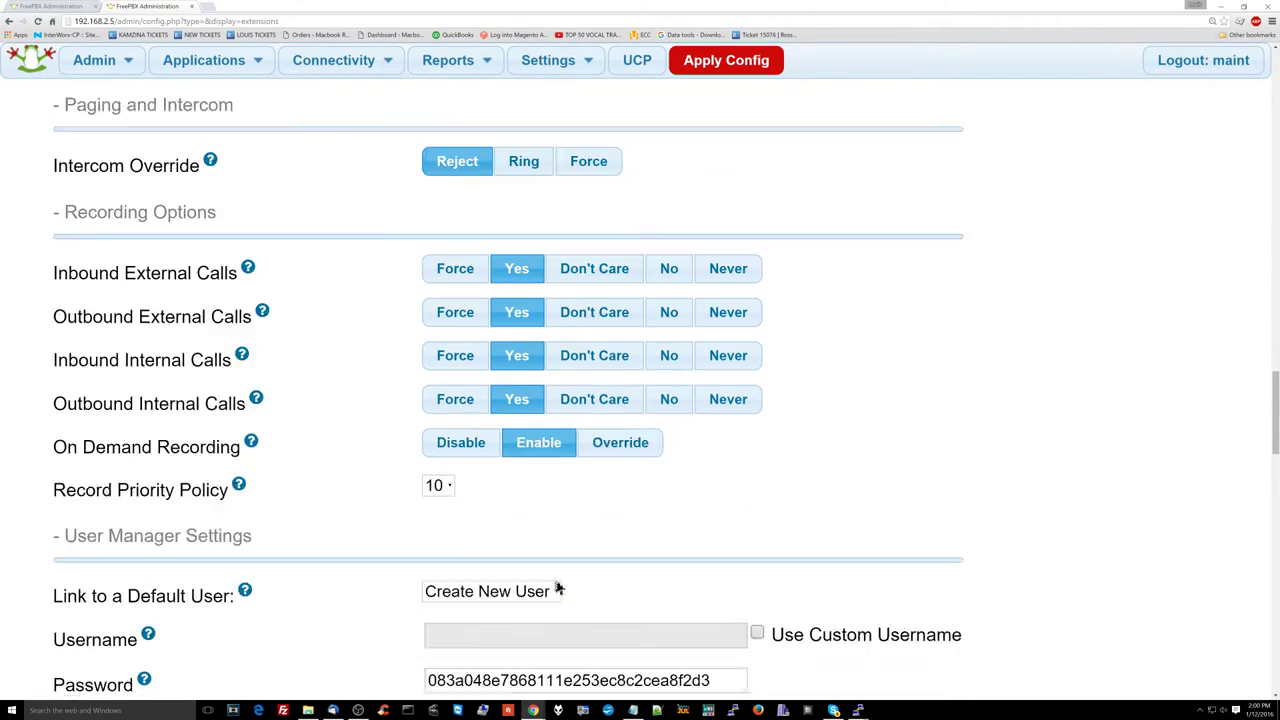
scroll(558, 590, "down", 2)
scroll(538, 517, "down", 3)
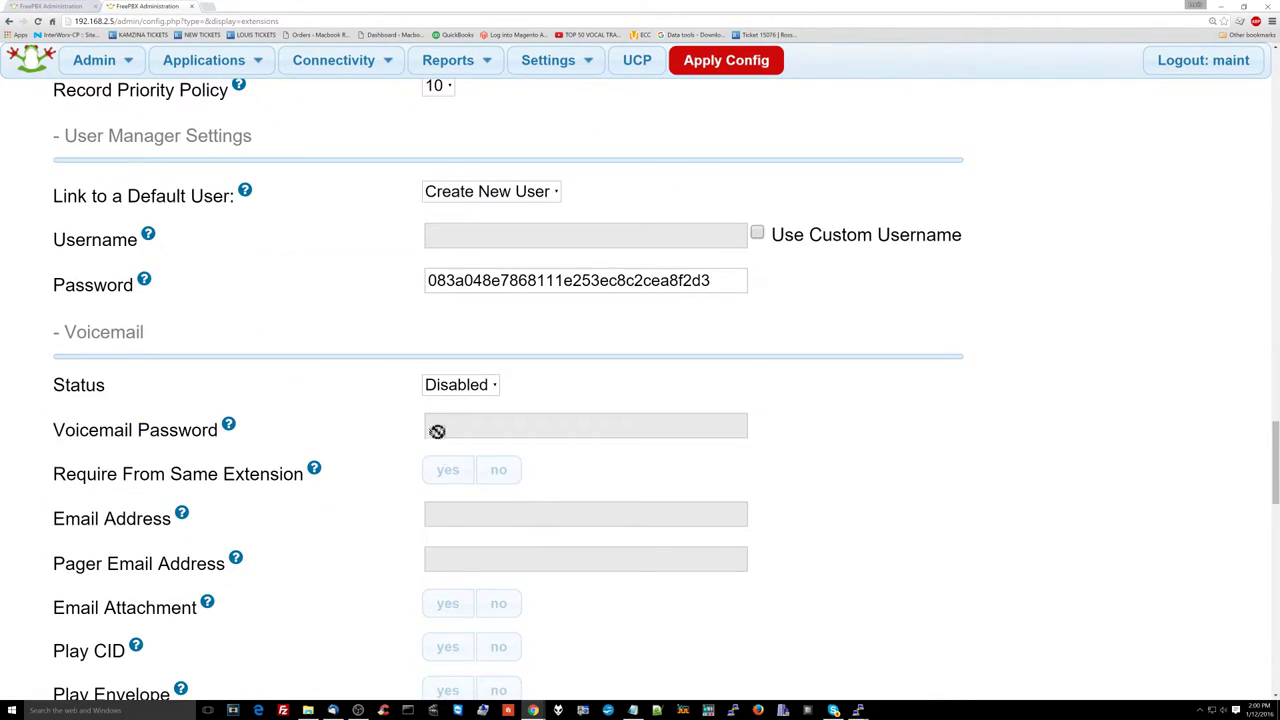
scroll(443, 401, "down", 12)
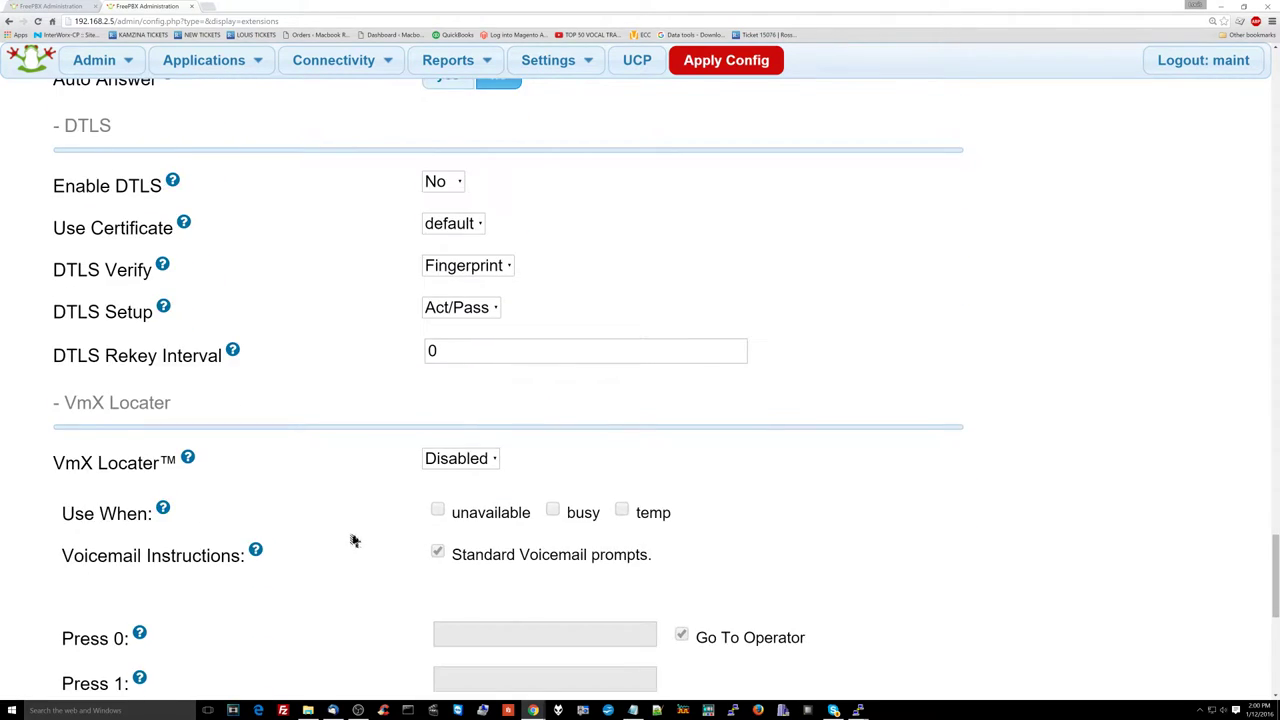
scroll(357, 529, "down", 4)
left_click(512, 258)
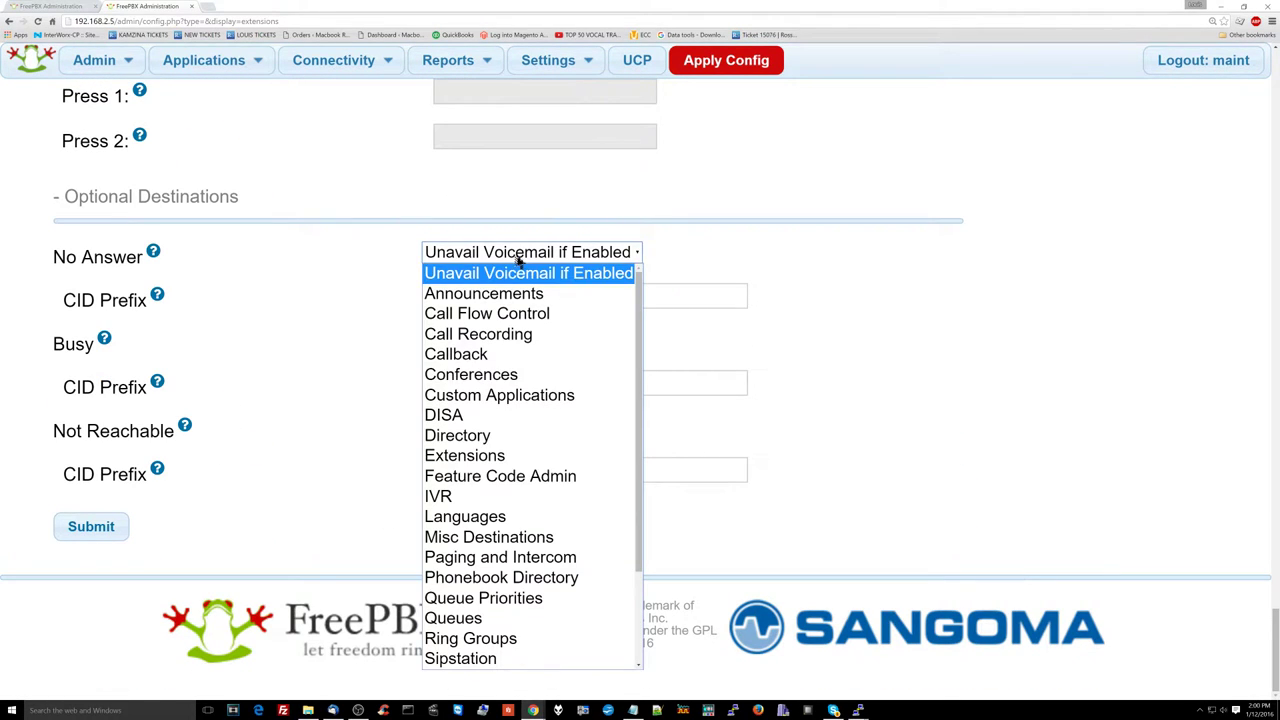
key("Escape")
left_click(517, 265)
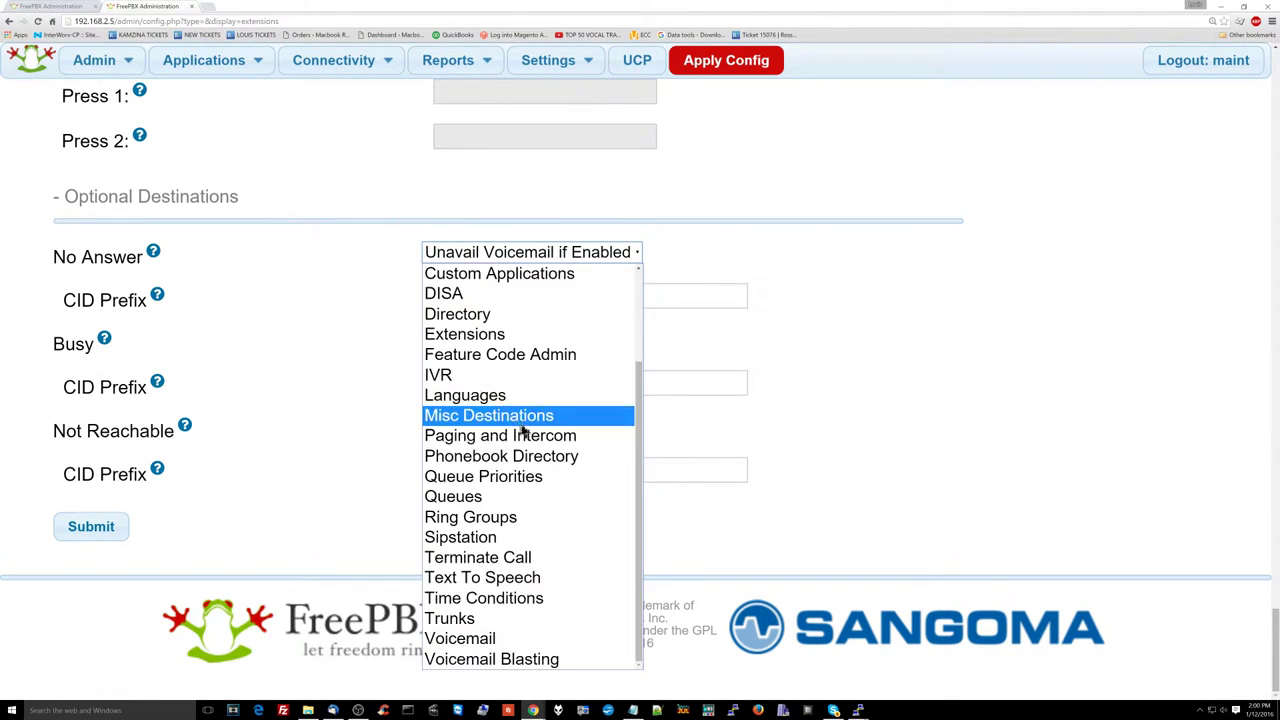
left_click(512, 634)
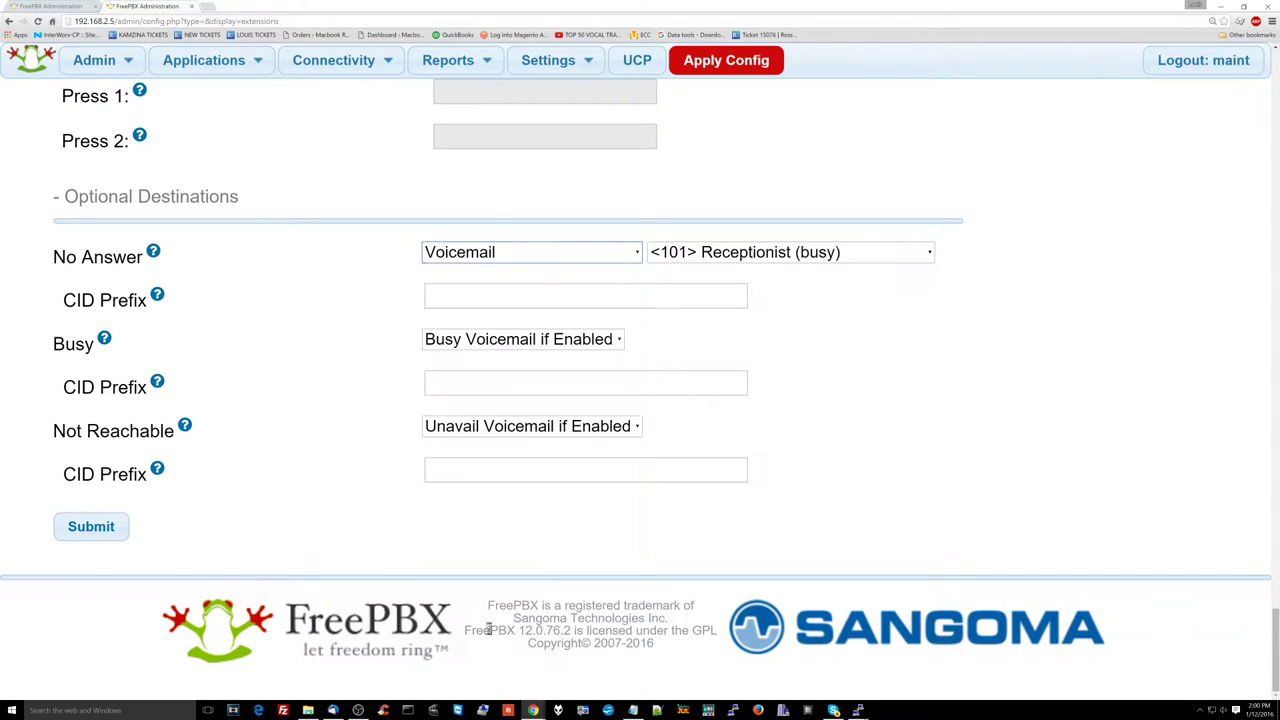
left_click(606, 343)
left_click(523, 660)
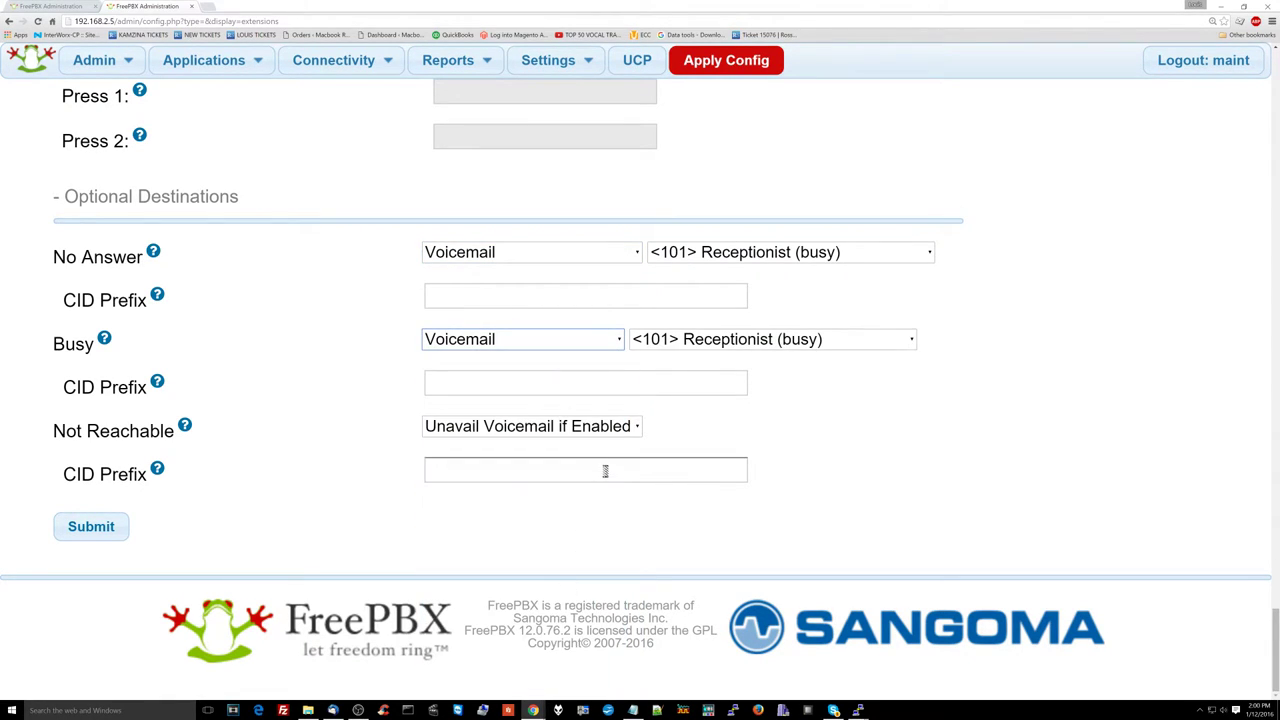
left_click(603, 428)
scroll(560, 350, "down", 2)
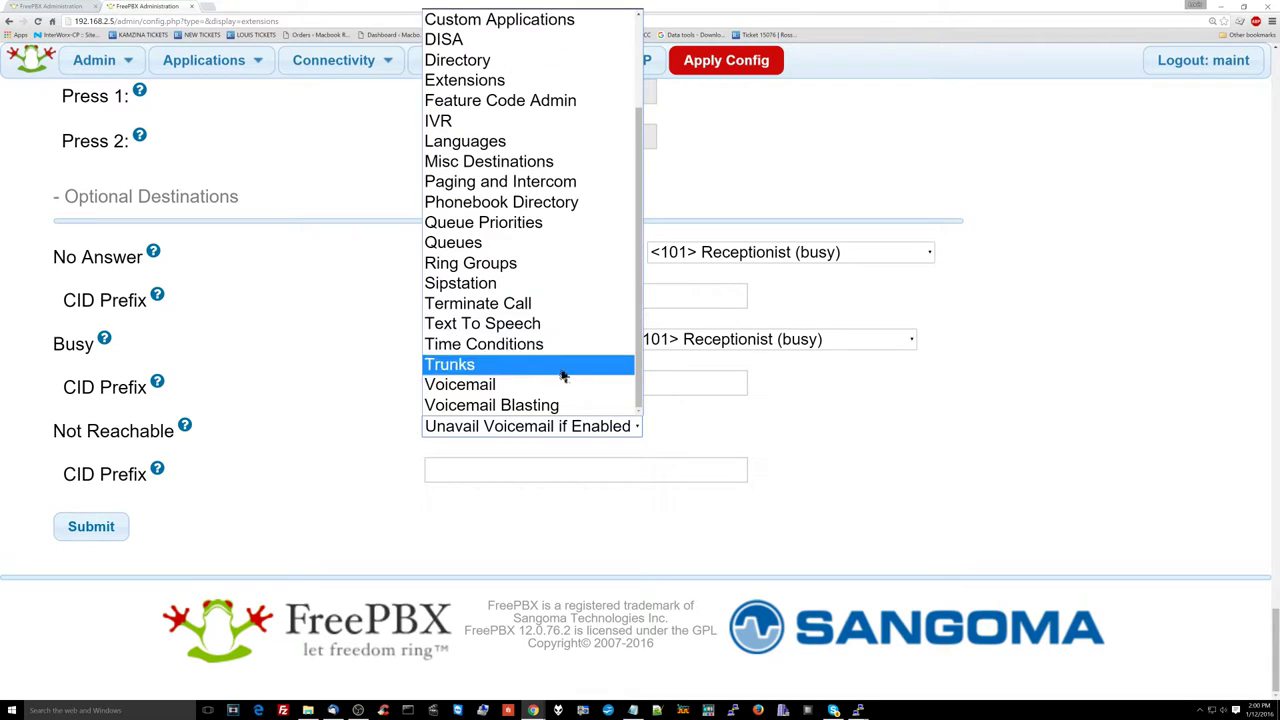
left_click(560, 388)
left_click(118, 527)
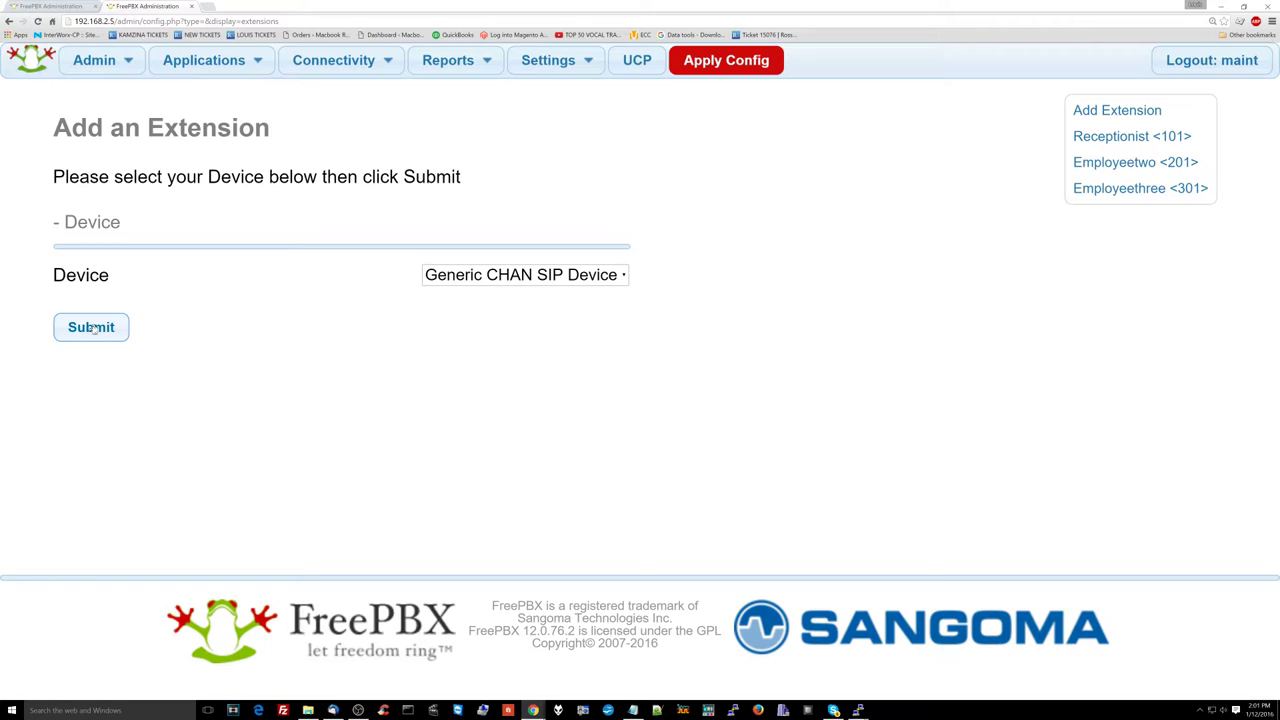
Step: Begin generic SIP extension 401 named Employeefour and set its device secret
left_click(91, 327)
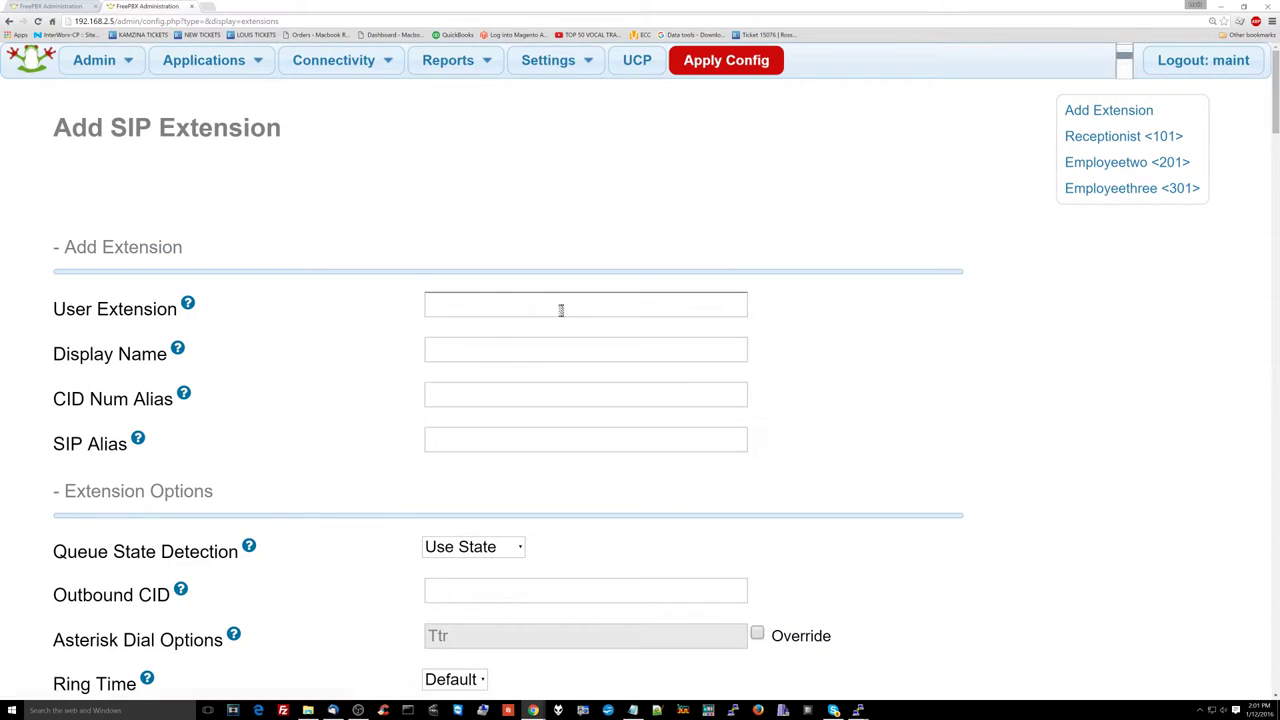
left_click(474, 311)
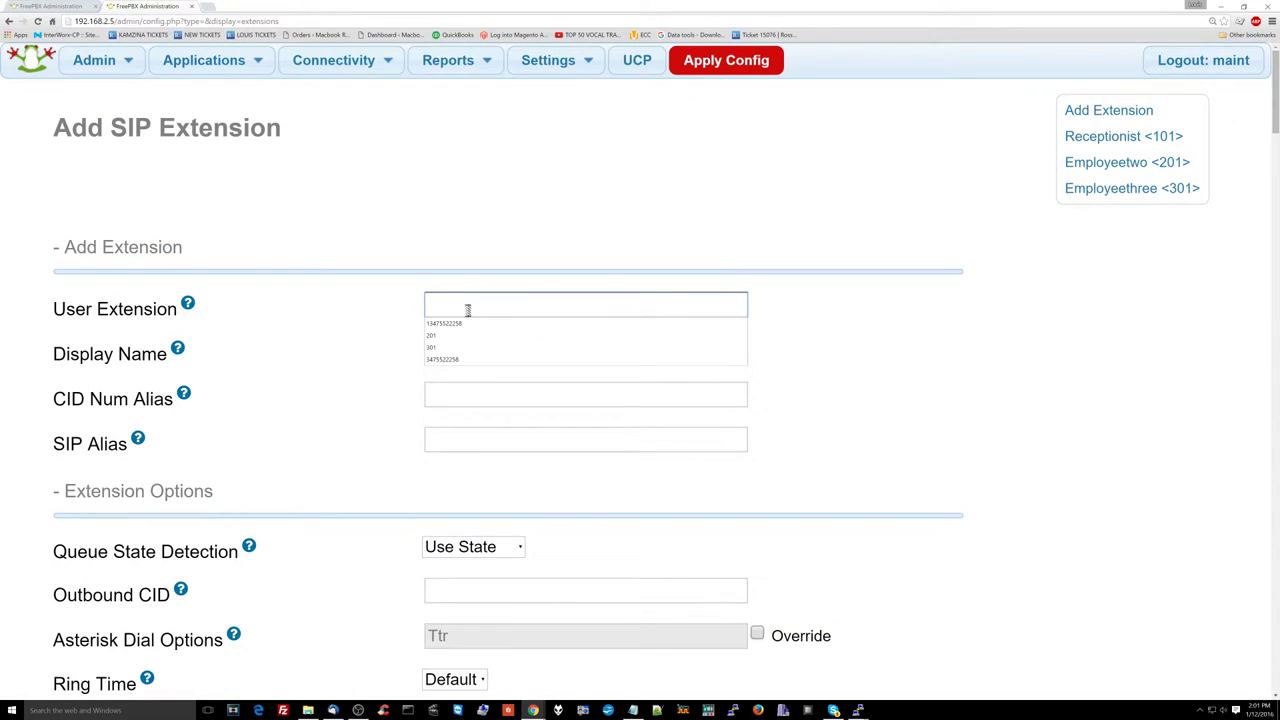
type("4")
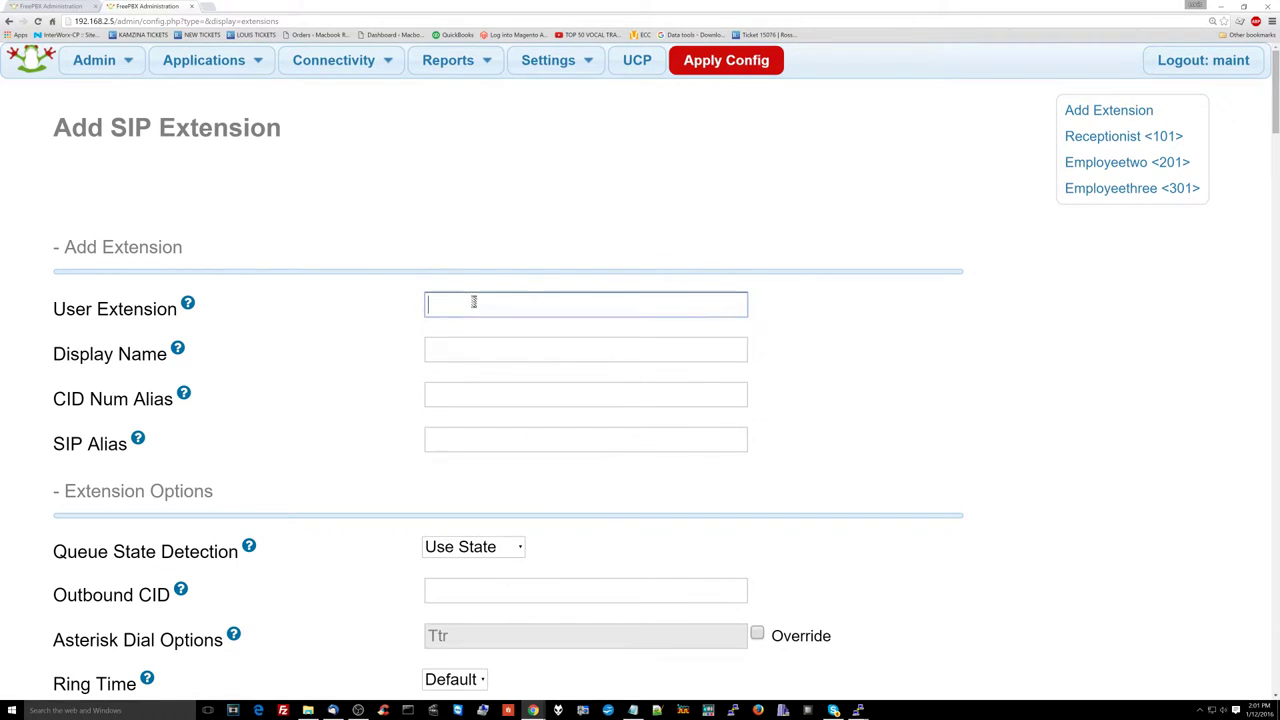
type("401")
key("Tab")
type("Emplo")
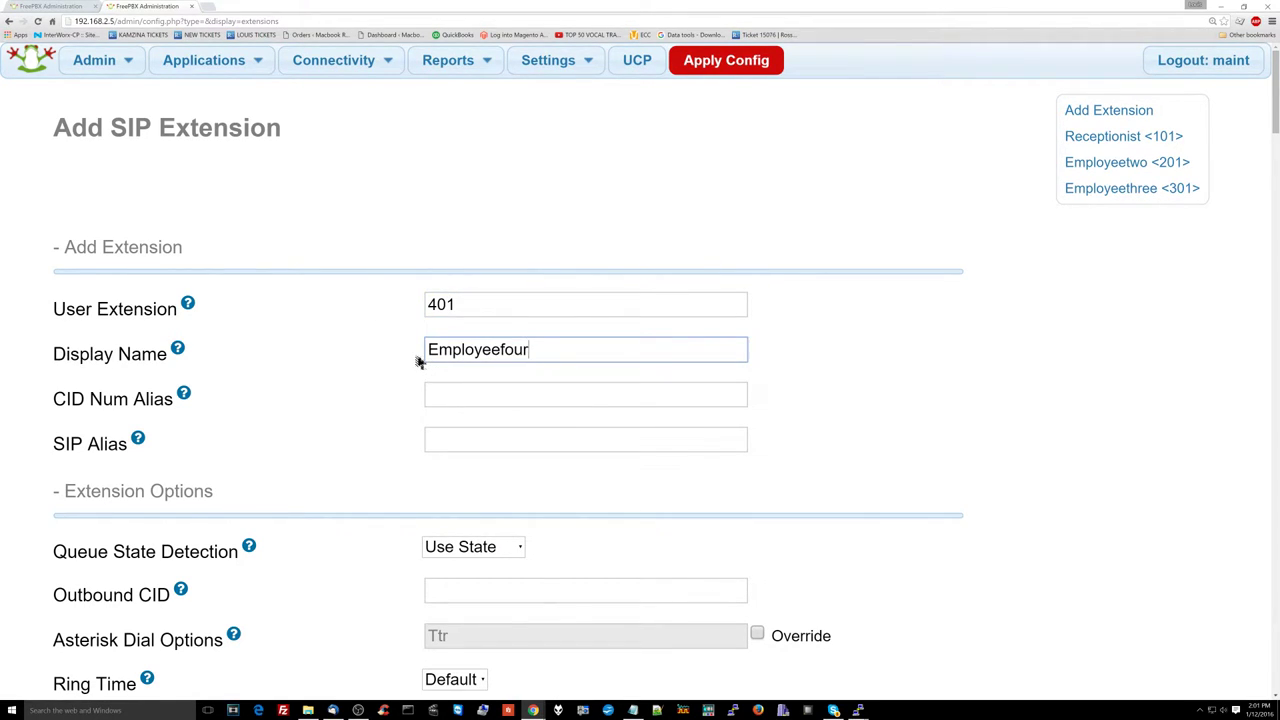
key("Tab")
scroll(400, 355, "down", 7)
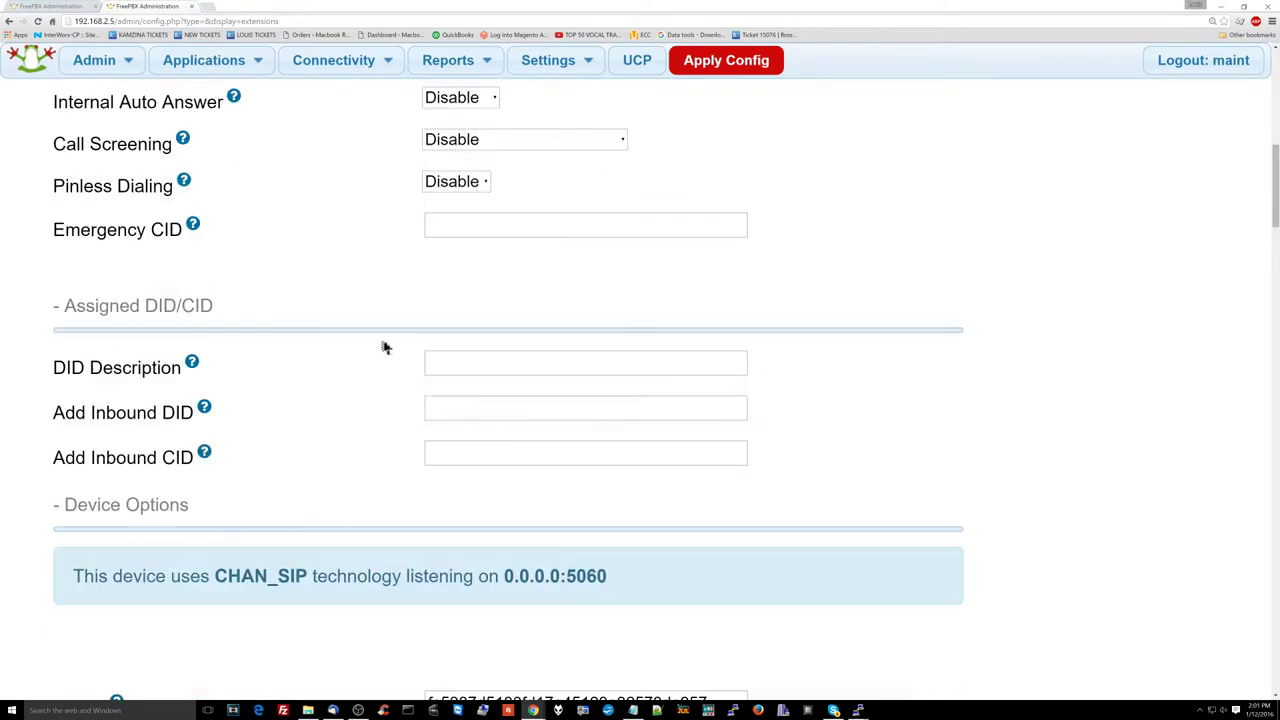
scroll(385, 347, "down", 3)
double_click(491, 451)
Step: Turn on recording for inbound and outbound external and inbound internal calls, plus On Demand Recording
scroll(494, 483, "down", 15)
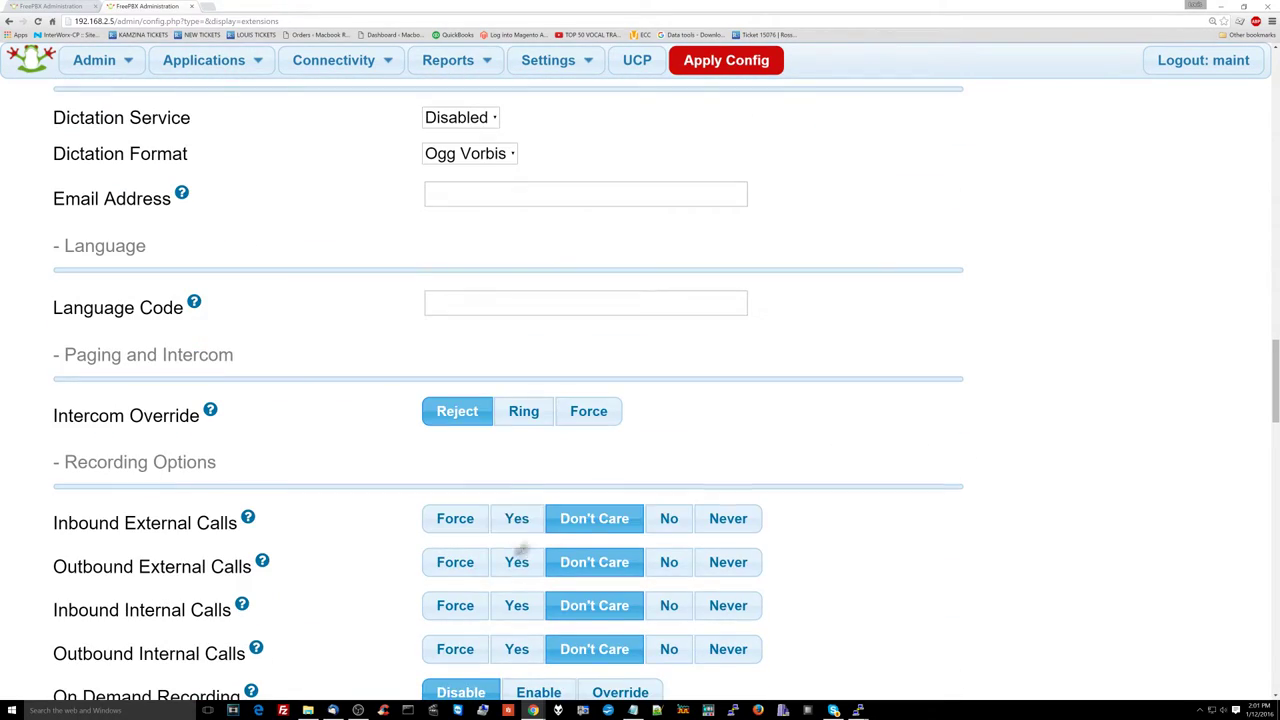
left_click(517, 518)
left_click(517, 605)
left_click(517, 649)
left_click(538, 692)
scroll(509, 466, "down", 20)
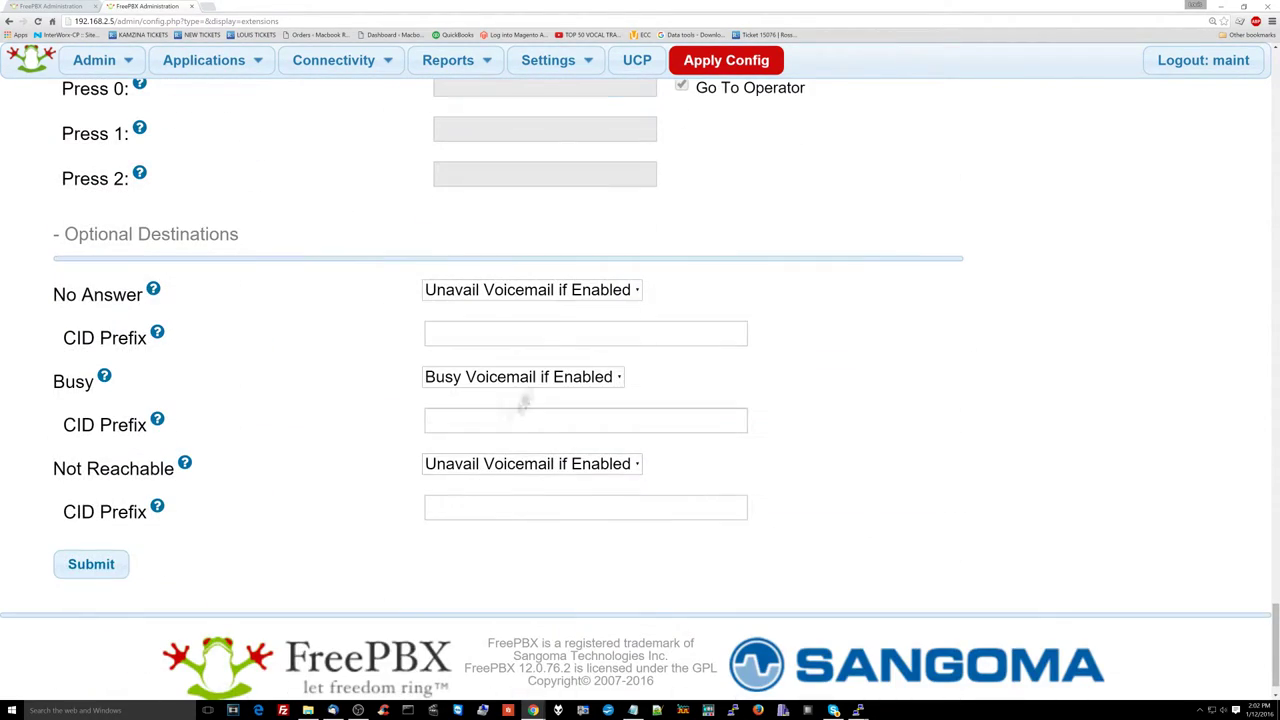
Step: Set No Answer, Busy and Not Reachable destinations to Receptionist 101's voicemail
left_click(530, 289)
key("v")
key("Return")
left_click(520, 376)
key("v")
key("Return")
left_click(530, 463)
key("v")
key("Return")
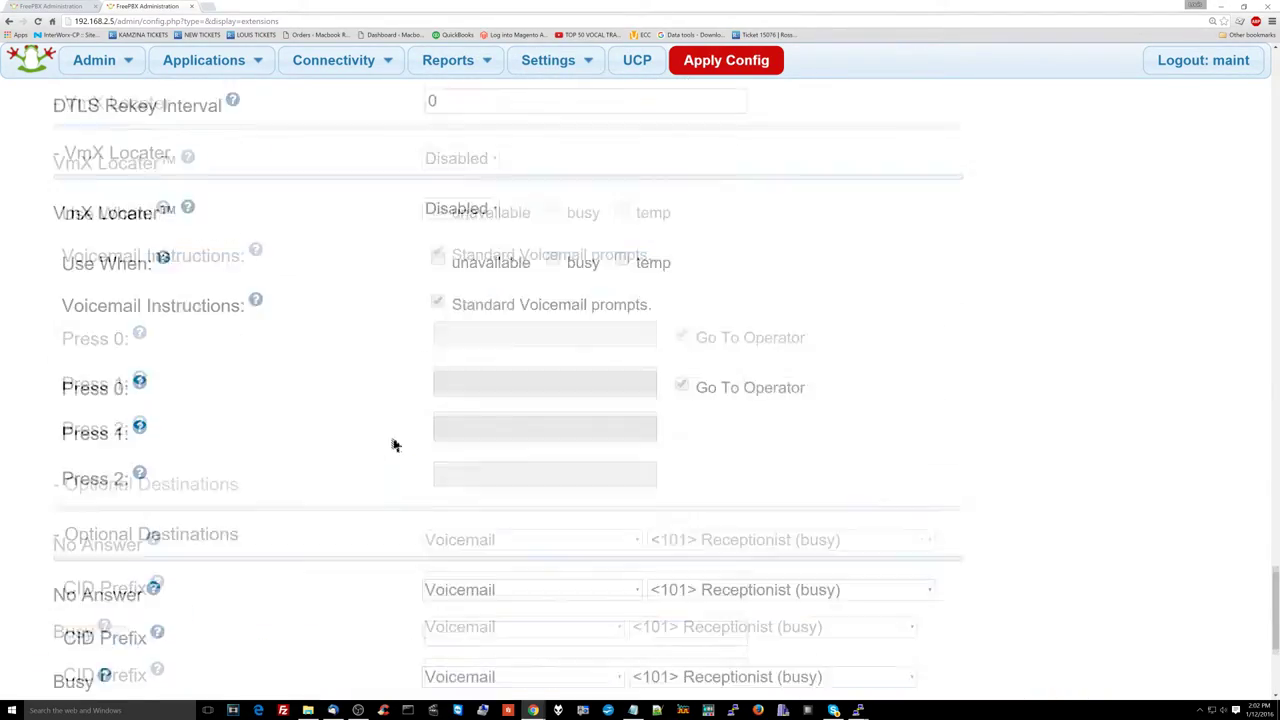
scroll(395, 445, "up", 20)
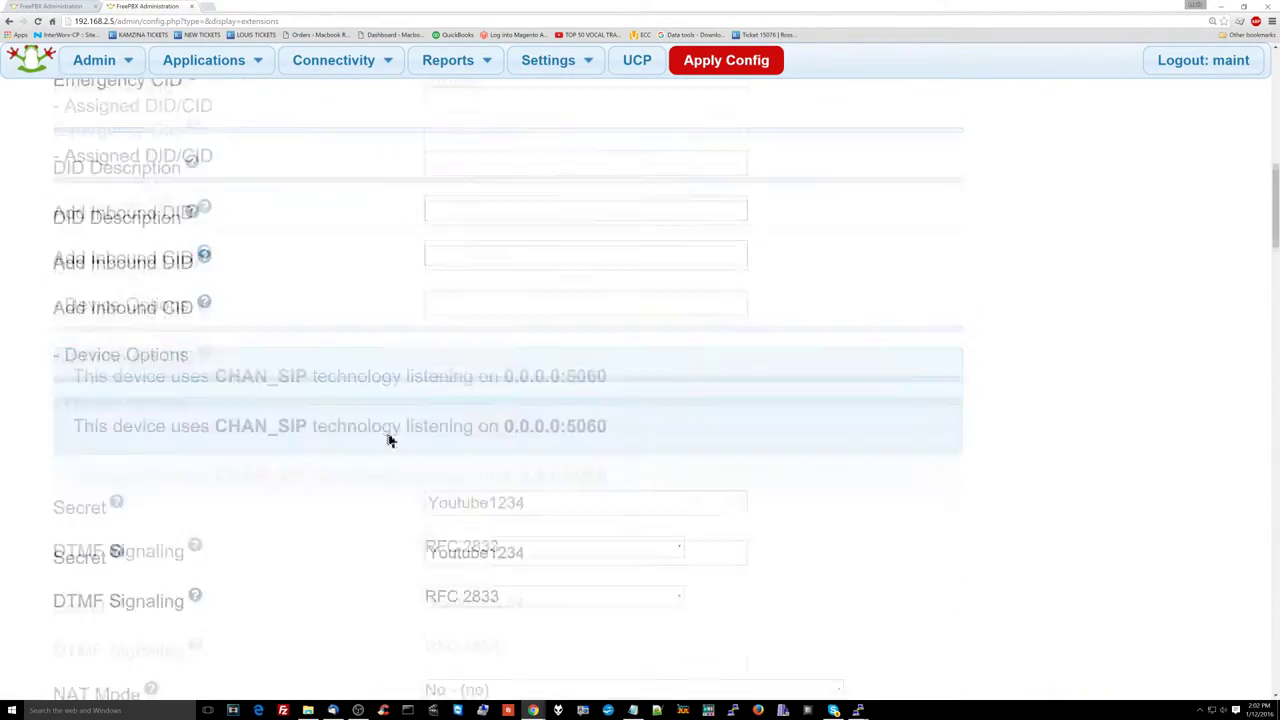
scroll(390, 441, "up", 10)
scroll(337, 603, "down", 20)
Step: Save extension 401, then reopen Employeethree <301> and resave it
left_click(123, 530)
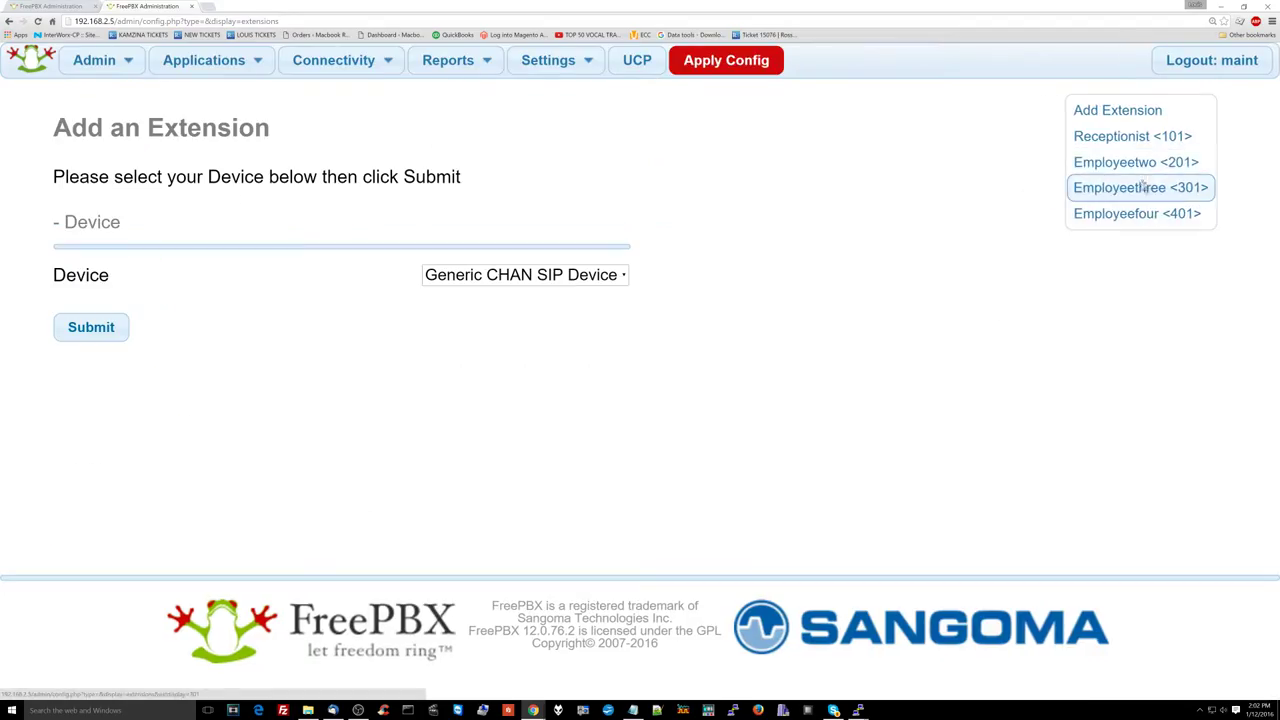
left_click(1140, 187)
scroll(450, 400, "down", 5)
left_click(450, 404)
scroll(400, 443, "down", 20)
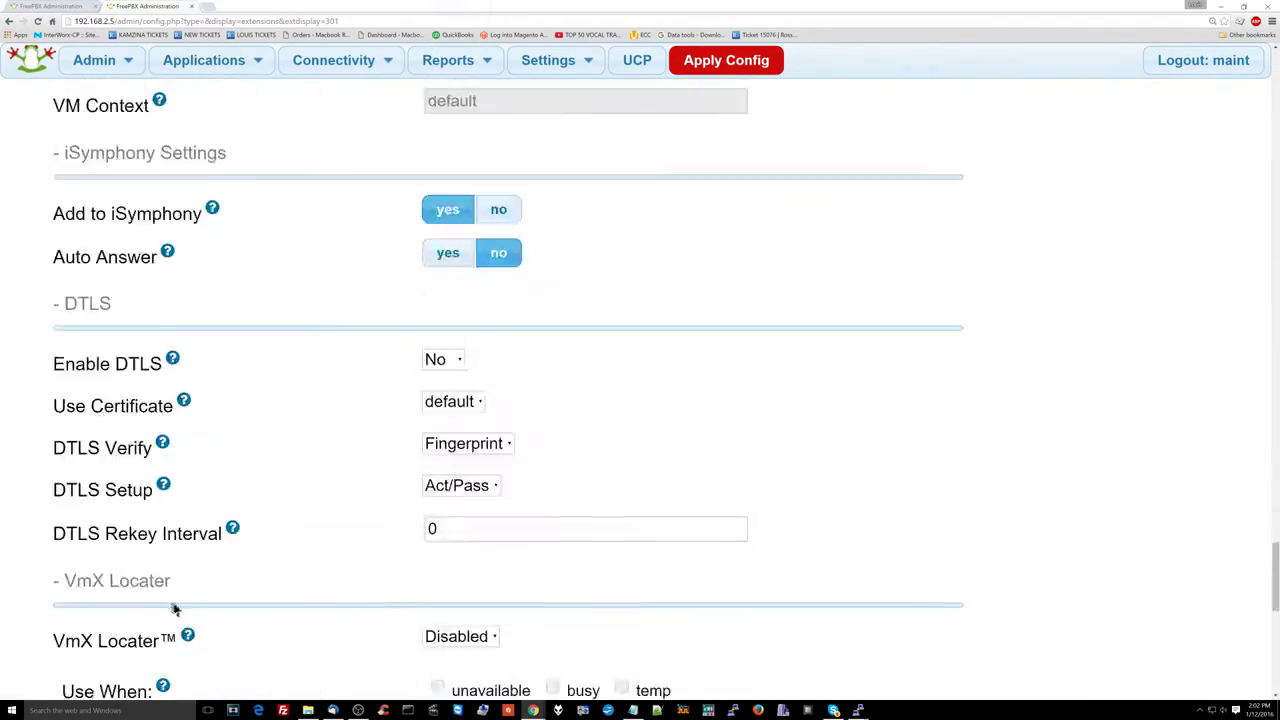
left_click(91, 526)
Step: Review Employeetwo <201>'s settings and resave the extension
scroll(343, 400, "down", 20)
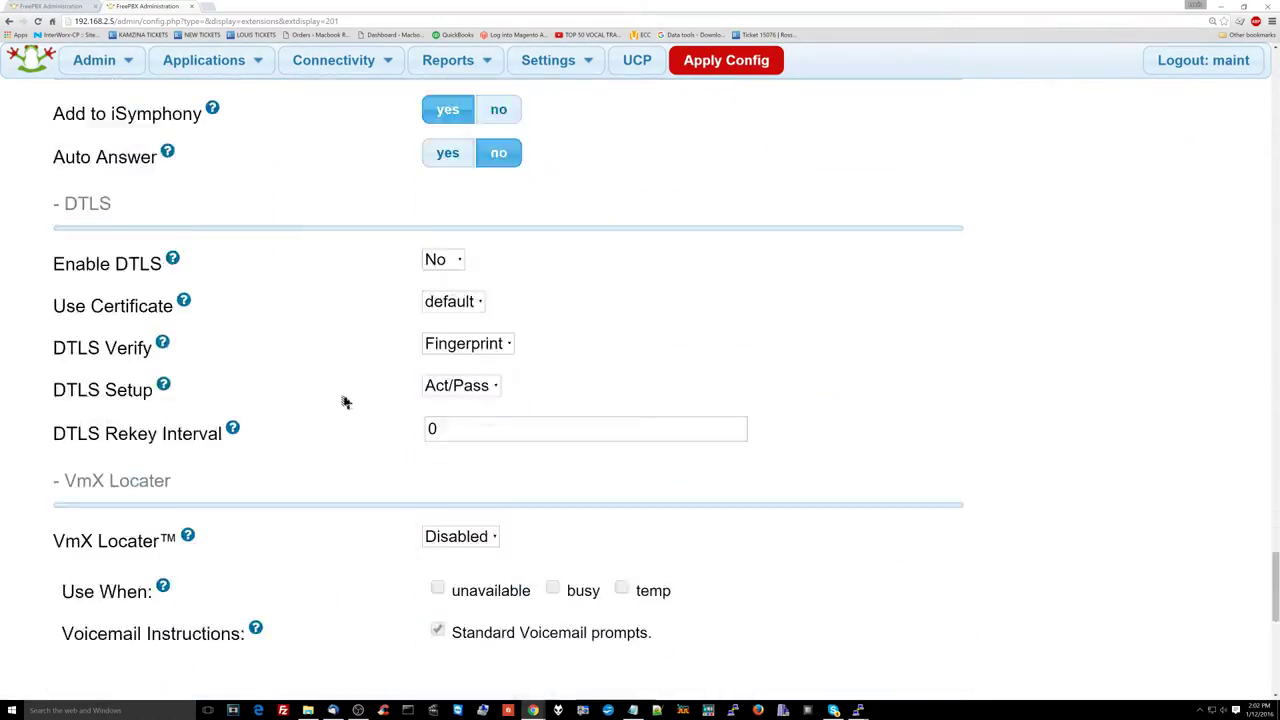
scroll(337, 294, "up", 4)
scroll(349, 280, "up", 2)
scroll(380, 363, "down", 5)
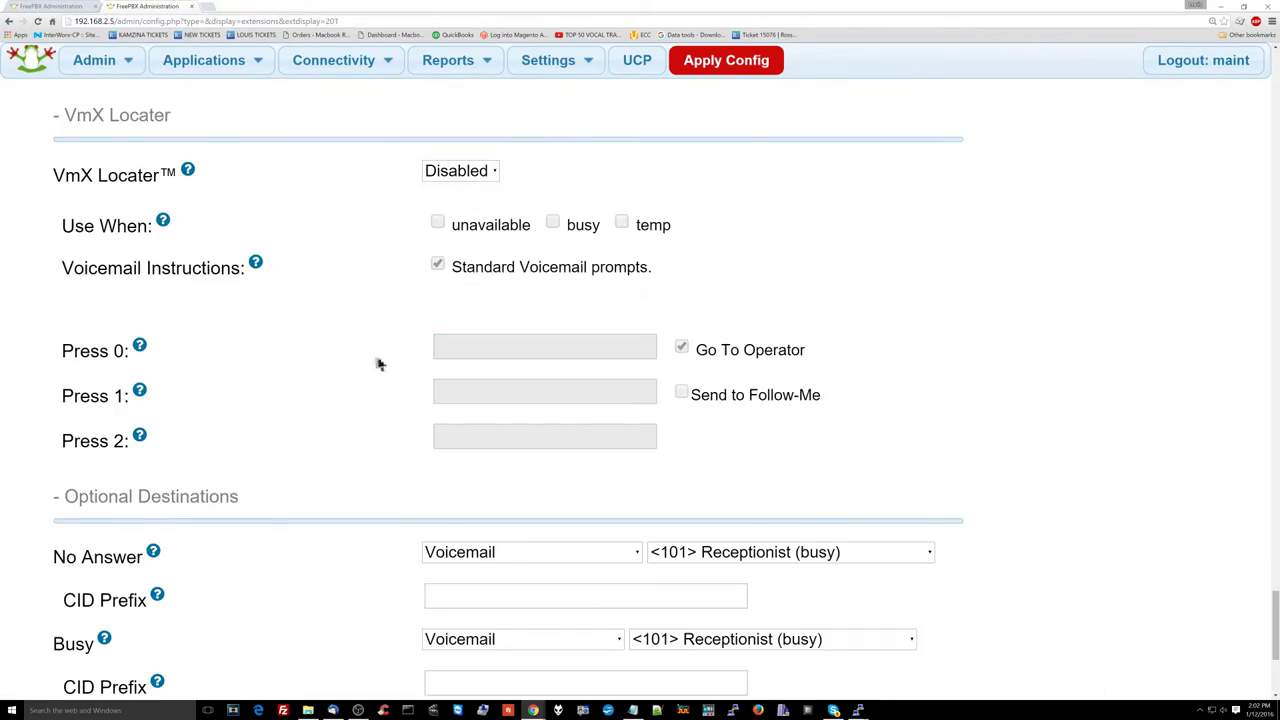
scroll(295, 451, "up", 15)
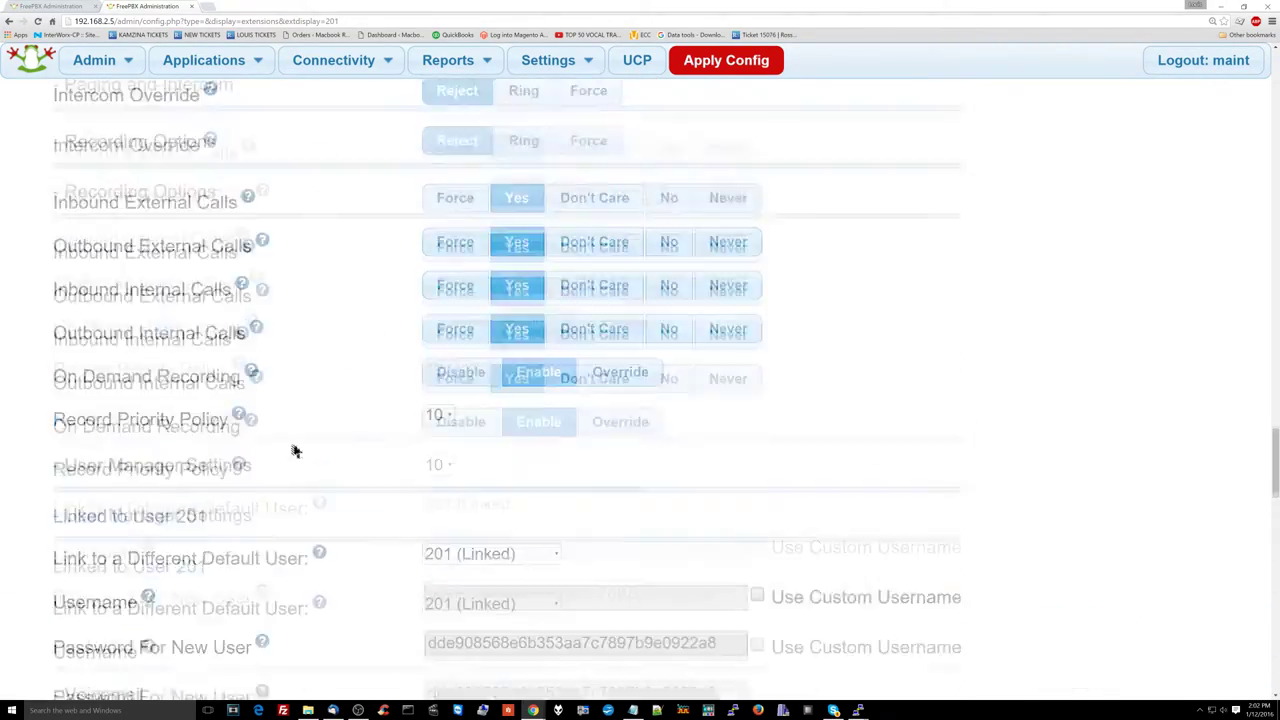
scroll(292, 451, "up", 8)
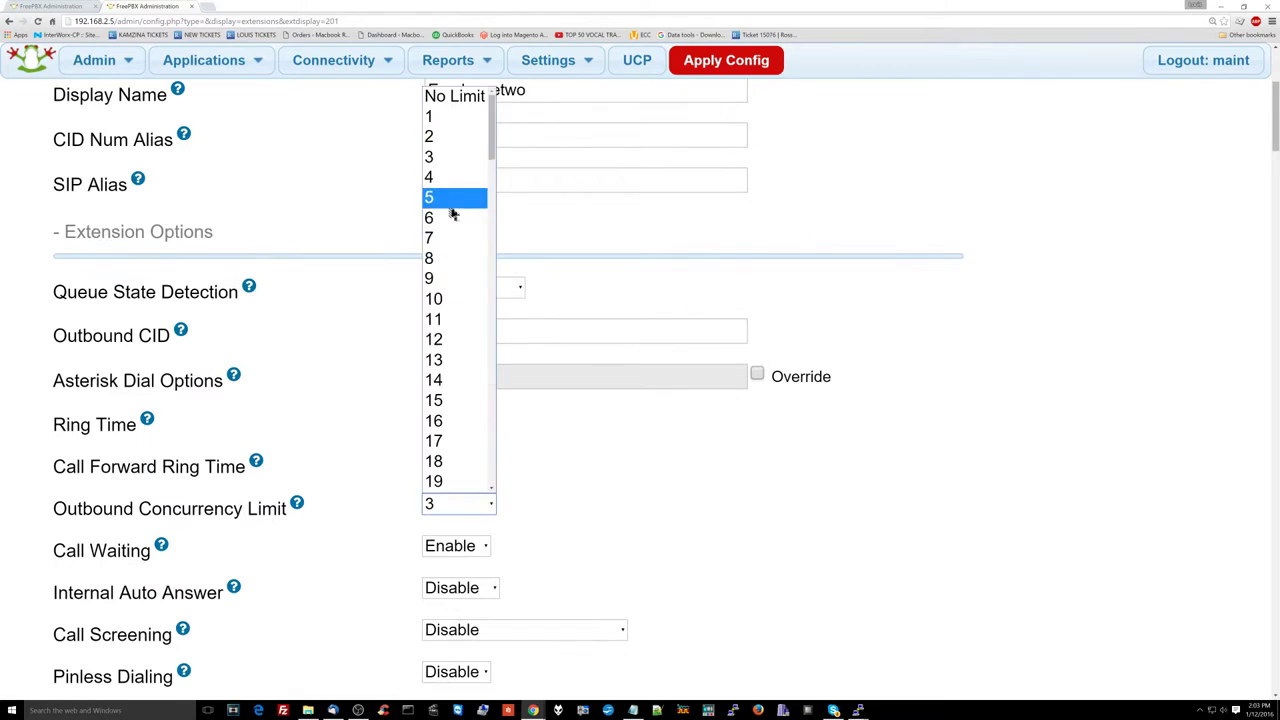
scroll(311, 360, "down", 20)
left_click(91, 525)
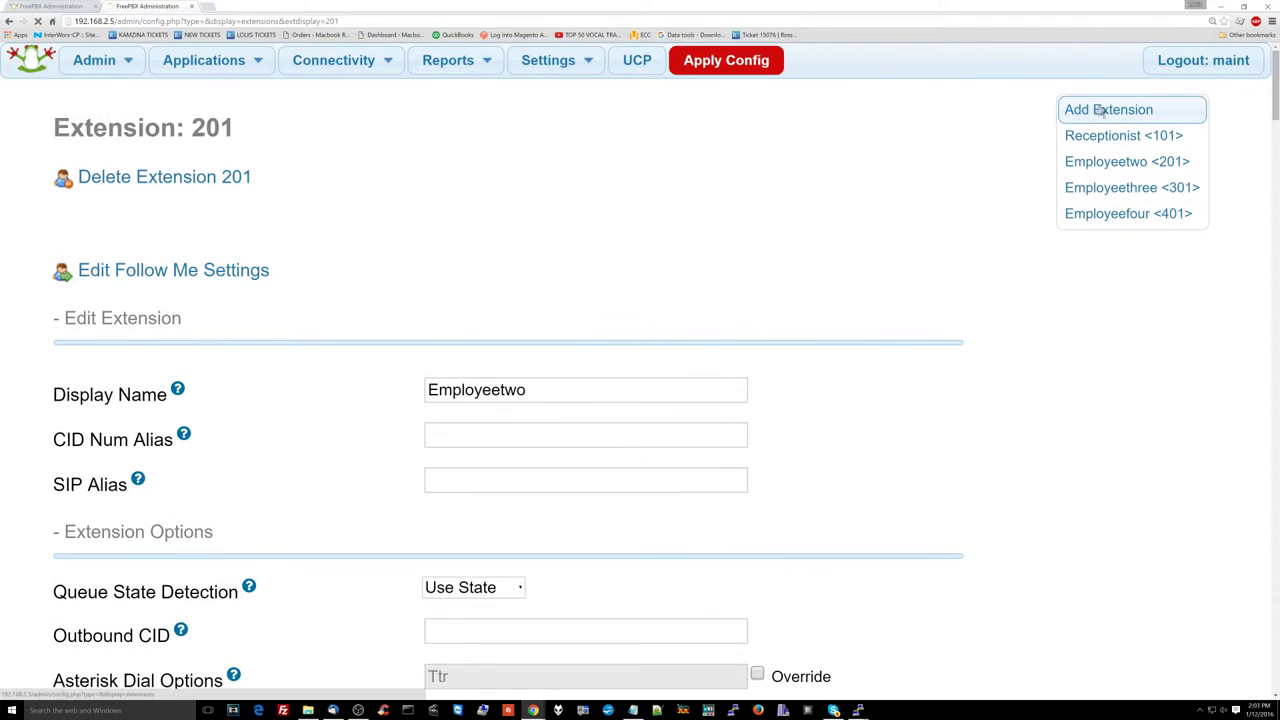
left_click(1100, 110)
Step: Finish extension 501 as Employeefive with its secret and missed calls to receptionist voicemail, and save
left_click(91, 326)
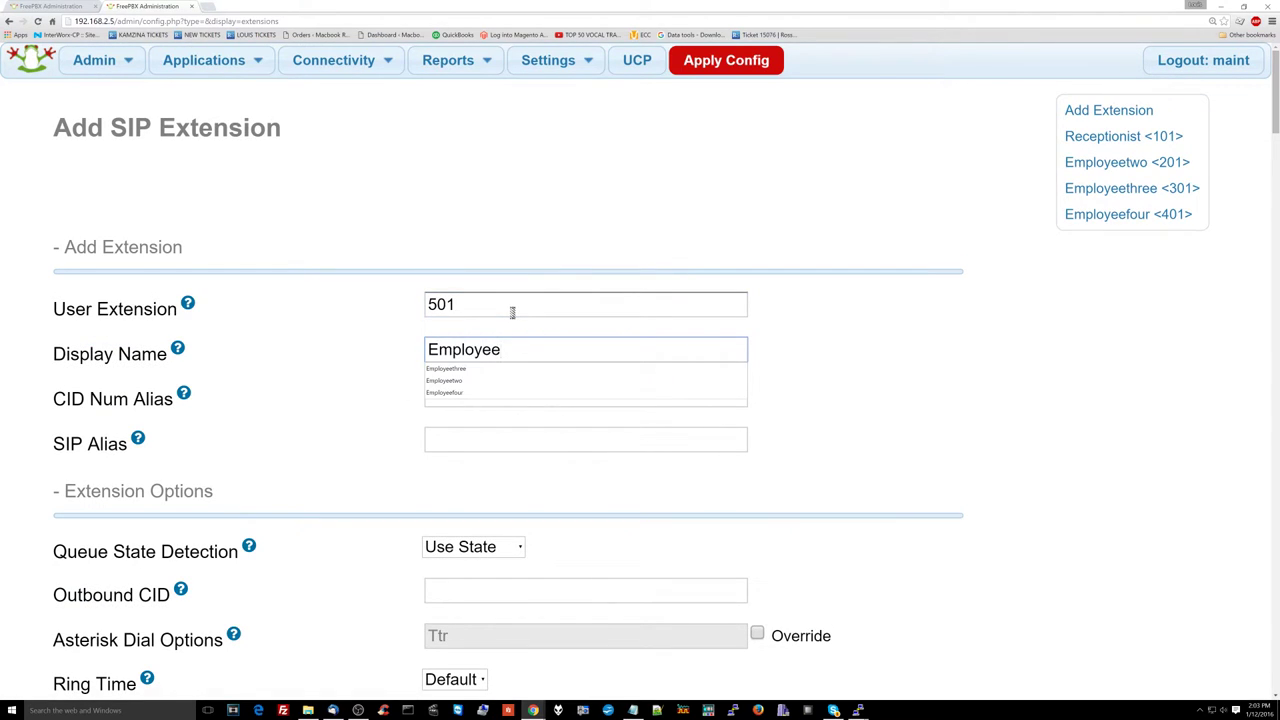
type("ive")
scroll(507, 323, "down", 15)
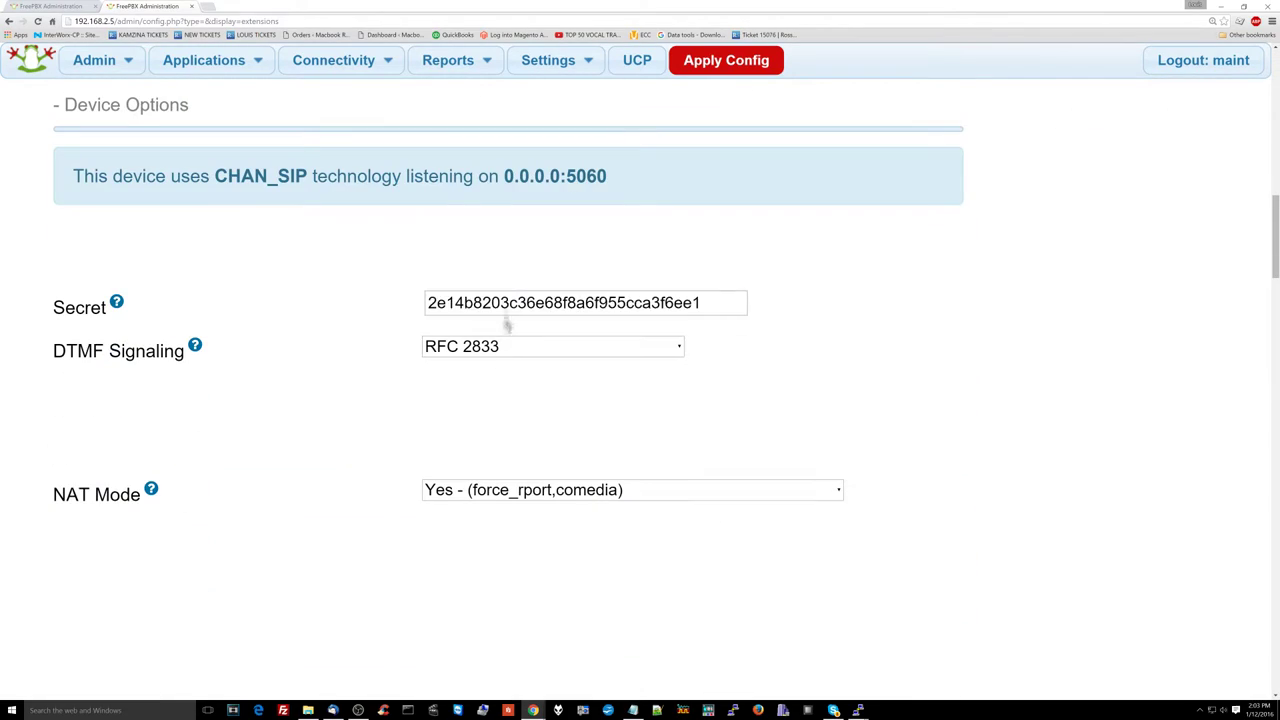
left_click(507, 306)
scroll(517, 526, "down", 20)
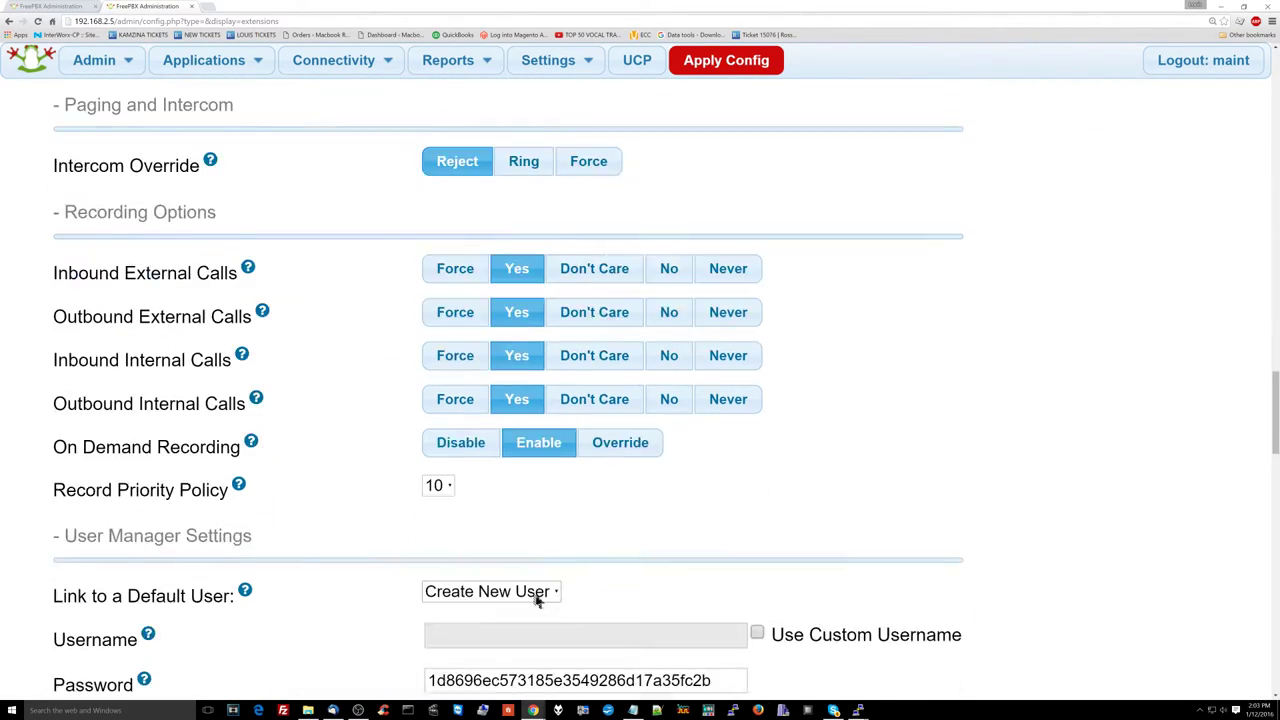
scroll(447, 437, "down", 10)
left_click(534, 251)
left_click(520, 337)
left_click(523, 426)
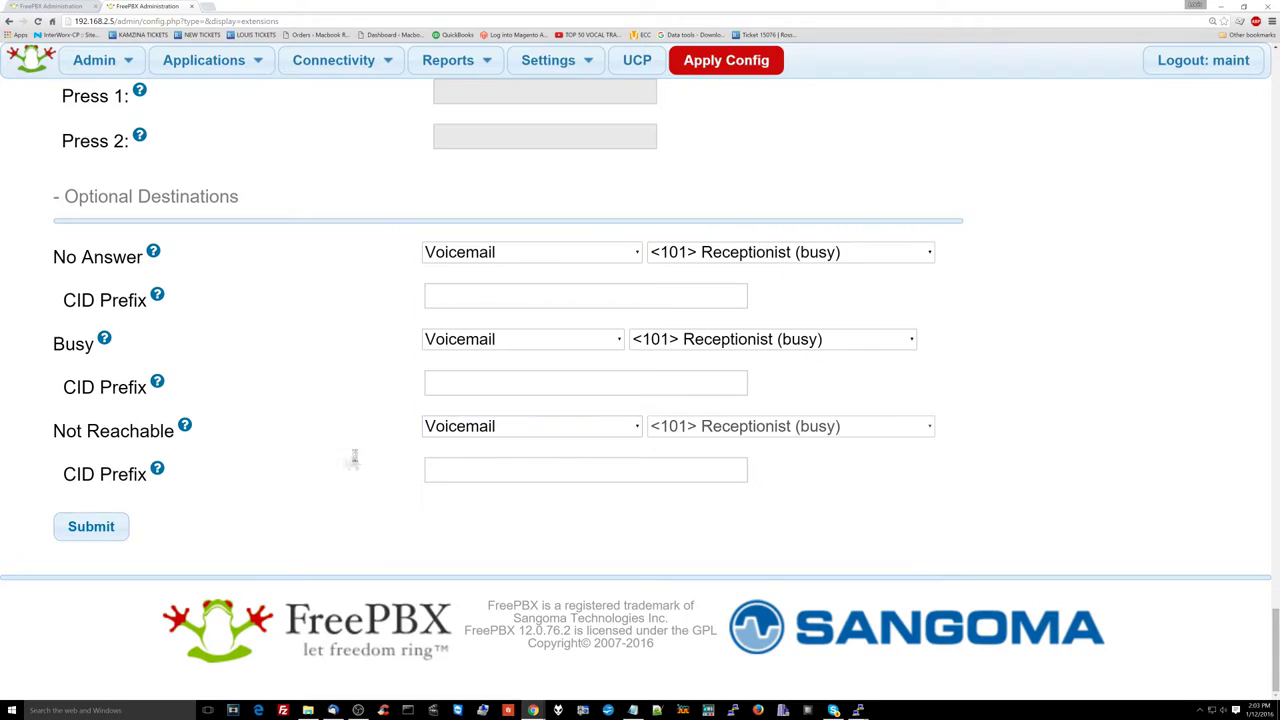
left_click(89, 526)
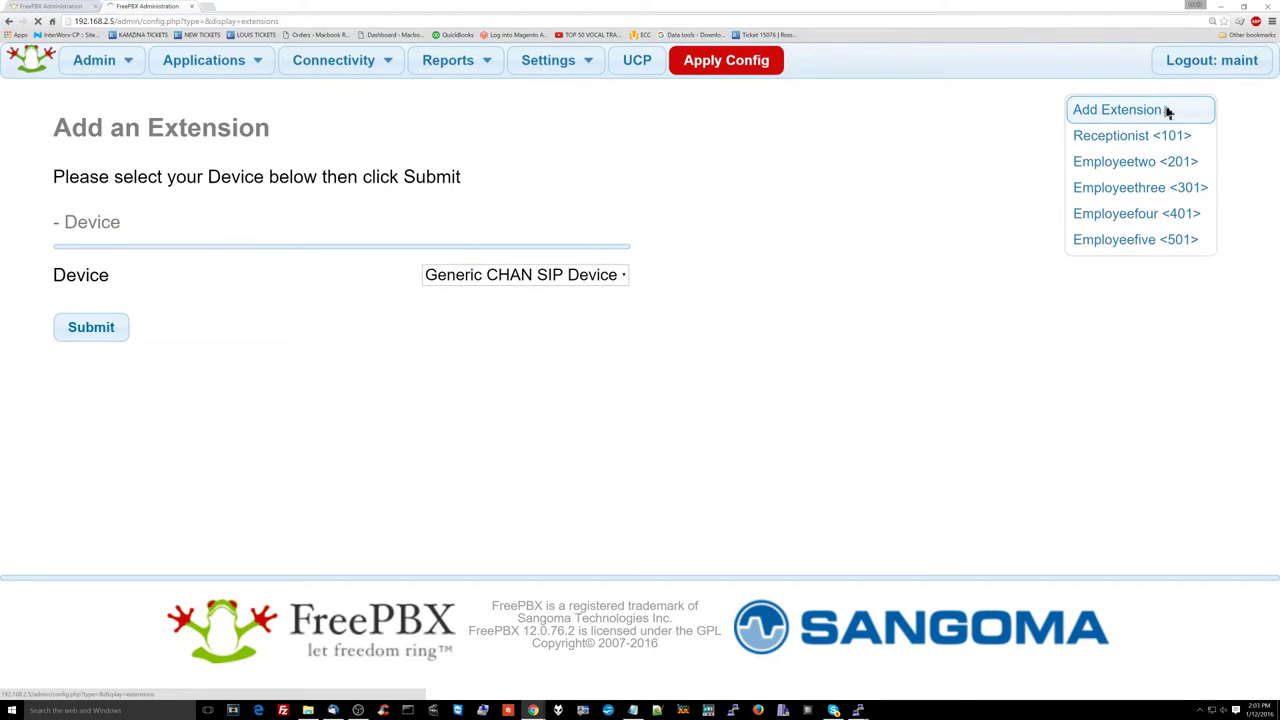
Step: Create a Generic CHAN SIP extension 601 named Employeesix and set its device secret
left_click(485, 276)
left_click(521, 296)
left_click(91, 327)
left_click(458, 304)
type("601")
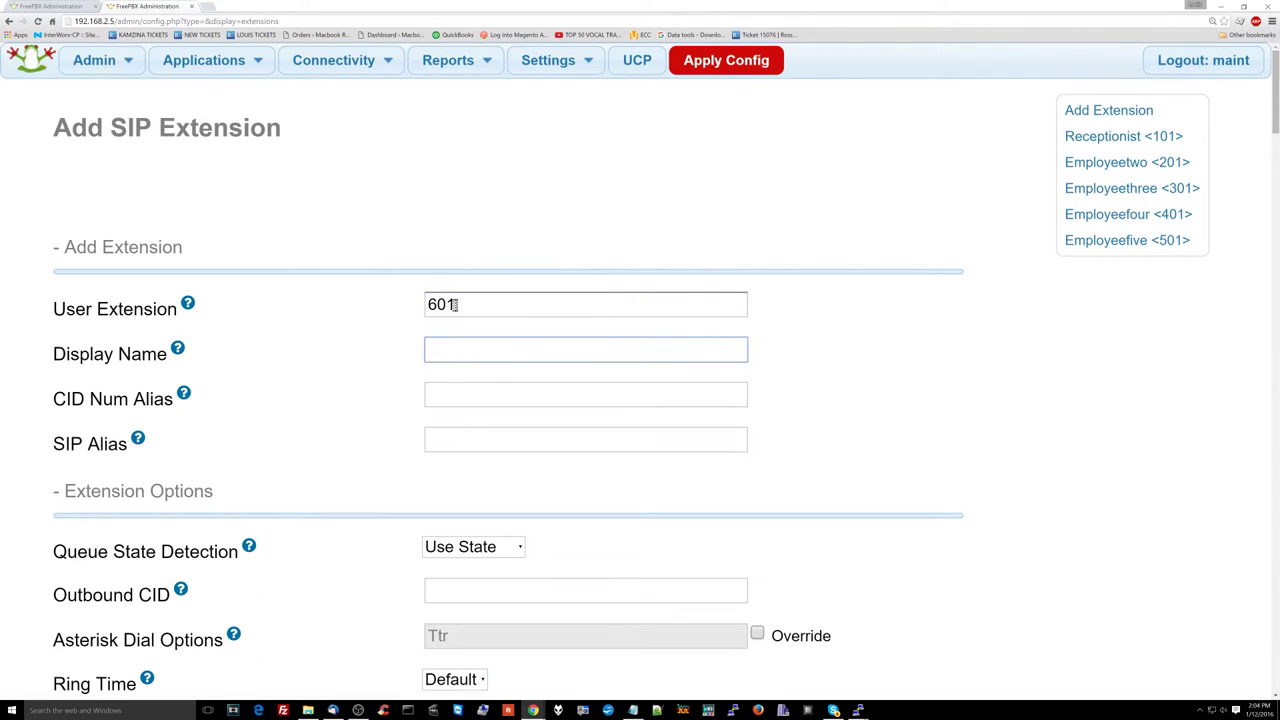
key("Tab")
type("Employeesix")
scroll(456, 394, "down", 1)
scroll(476, 487, "down", 2)
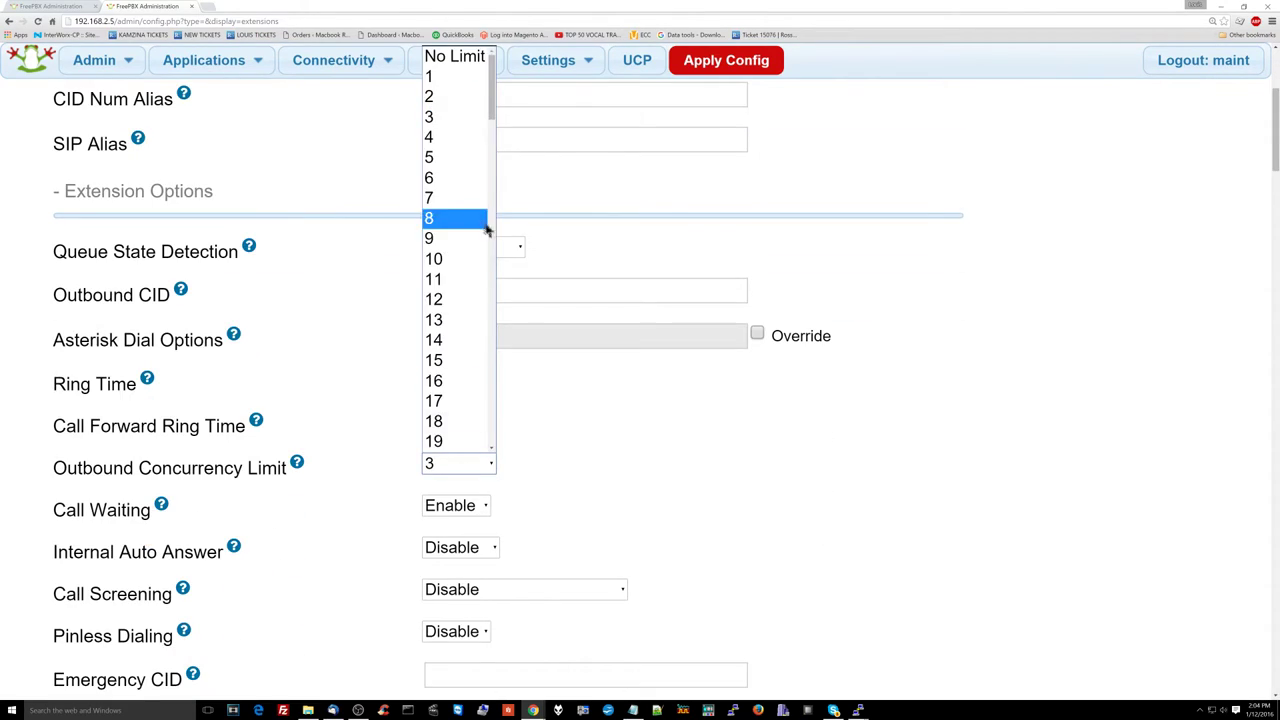
scroll(471, 309, "down", 7)
double_click(511, 403)
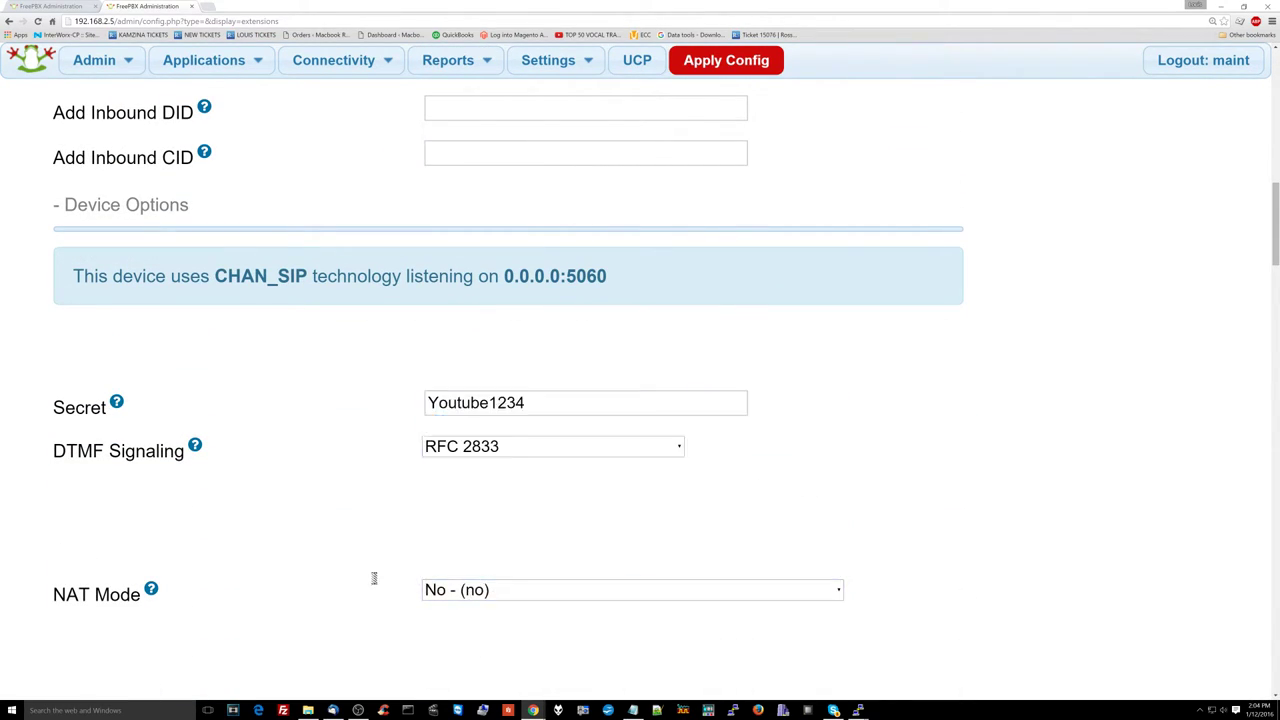
Step: Route 601's No Answer, Busy and Not Reachable calls to voicemail, save, then enter extension 701
scroll(420, 563, "down", 20)
scroll(442, 500, "down", 20)
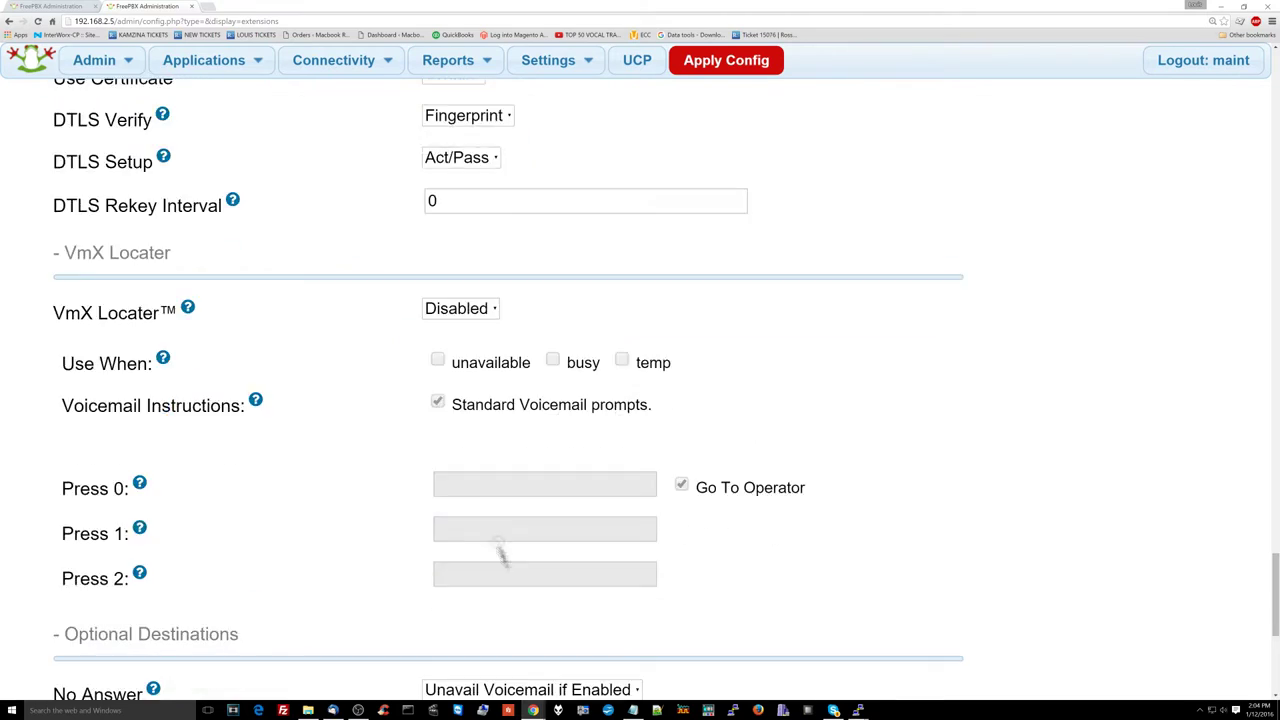
left_click(543, 289)
left_click(543, 677)
left_click(543, 374)
left_click(543, 460)
left_click(94, 563)
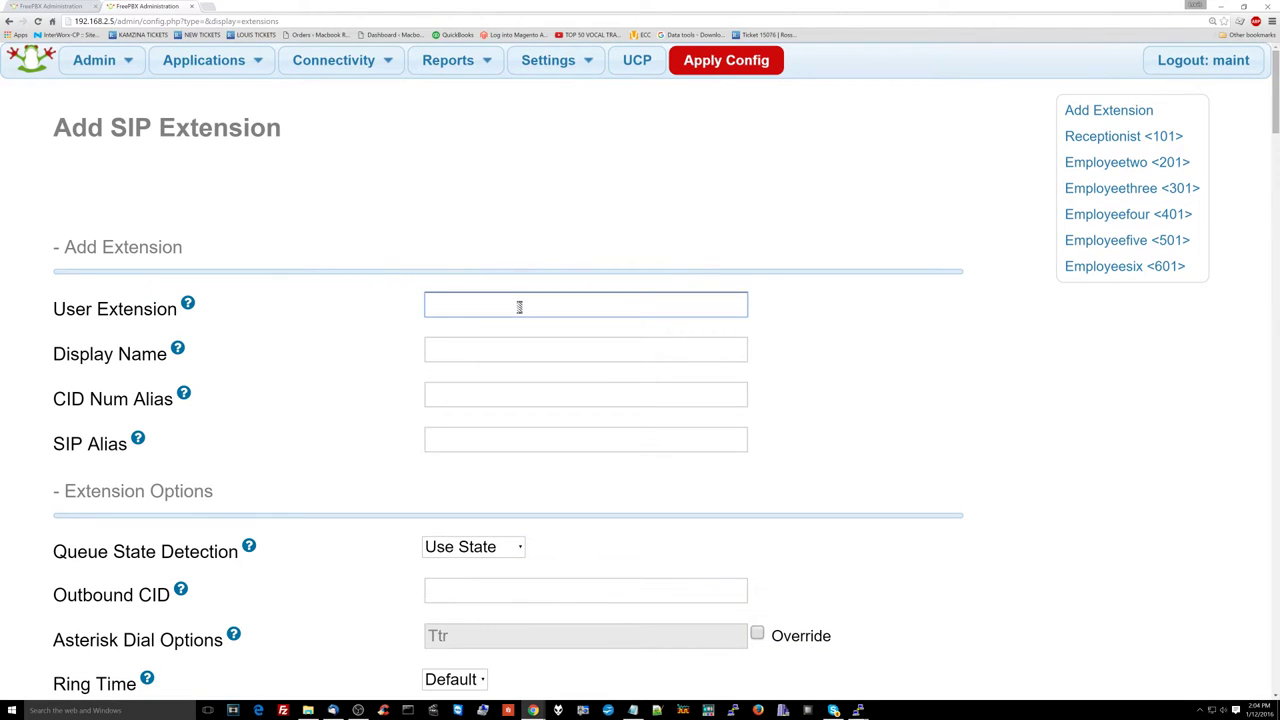
left_click(519, 306)
type("701")
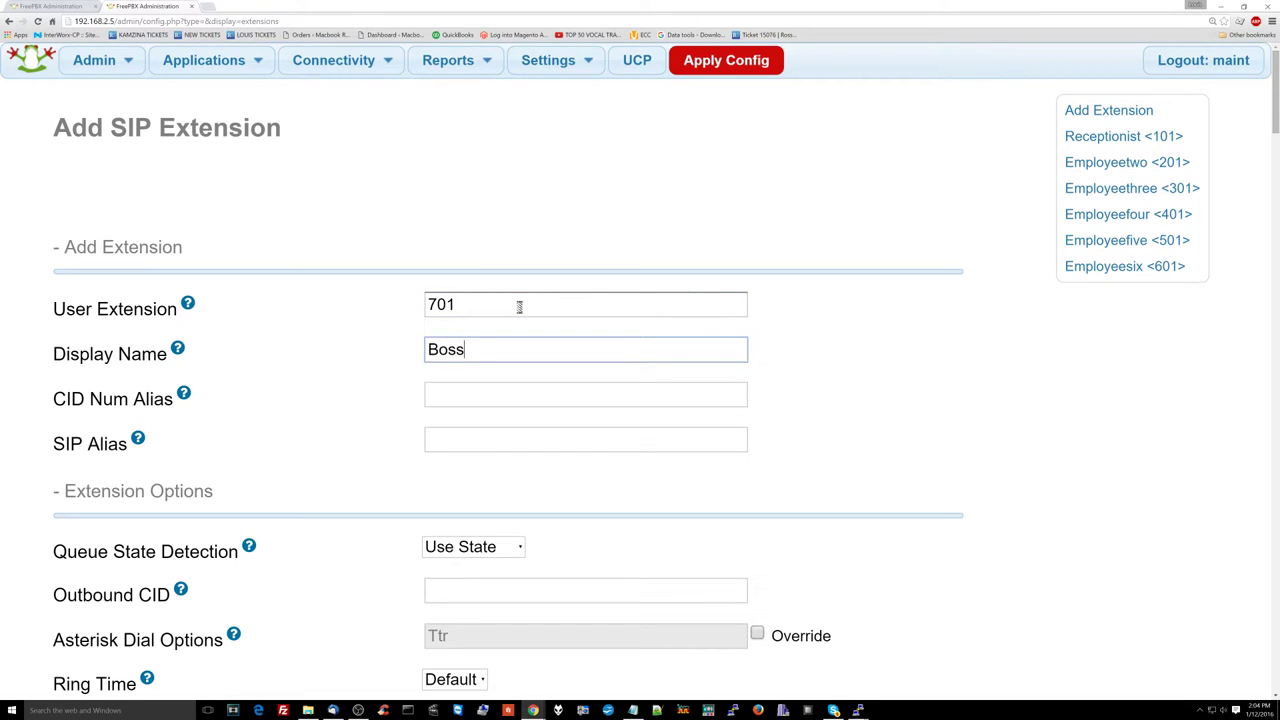
Step: Set extension 701's Outbound Concurrency Limit to 5
scroll(520, 331, "down", 4)
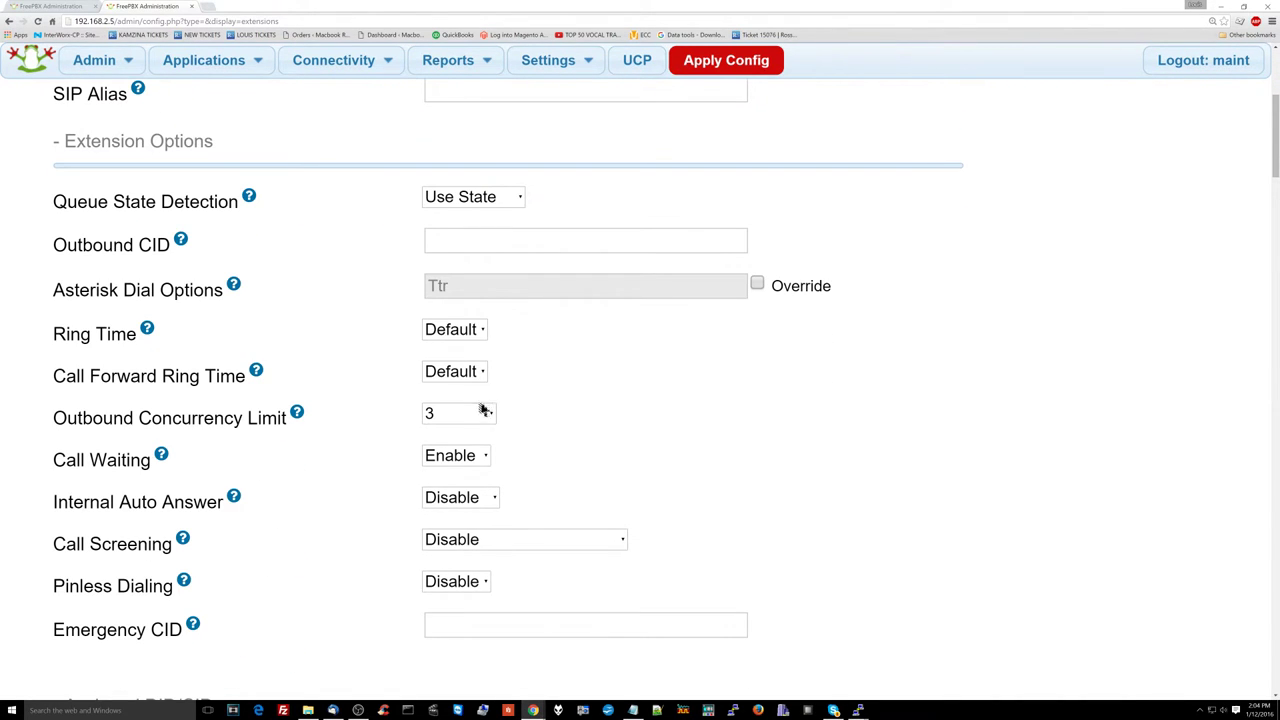
left_click(489, 424)
key("Down")
key("Down")
key("Return")
Step: Turn NAT Mode to No and replace the generated secret with a new one
scroll(505, 419, "down", 4)
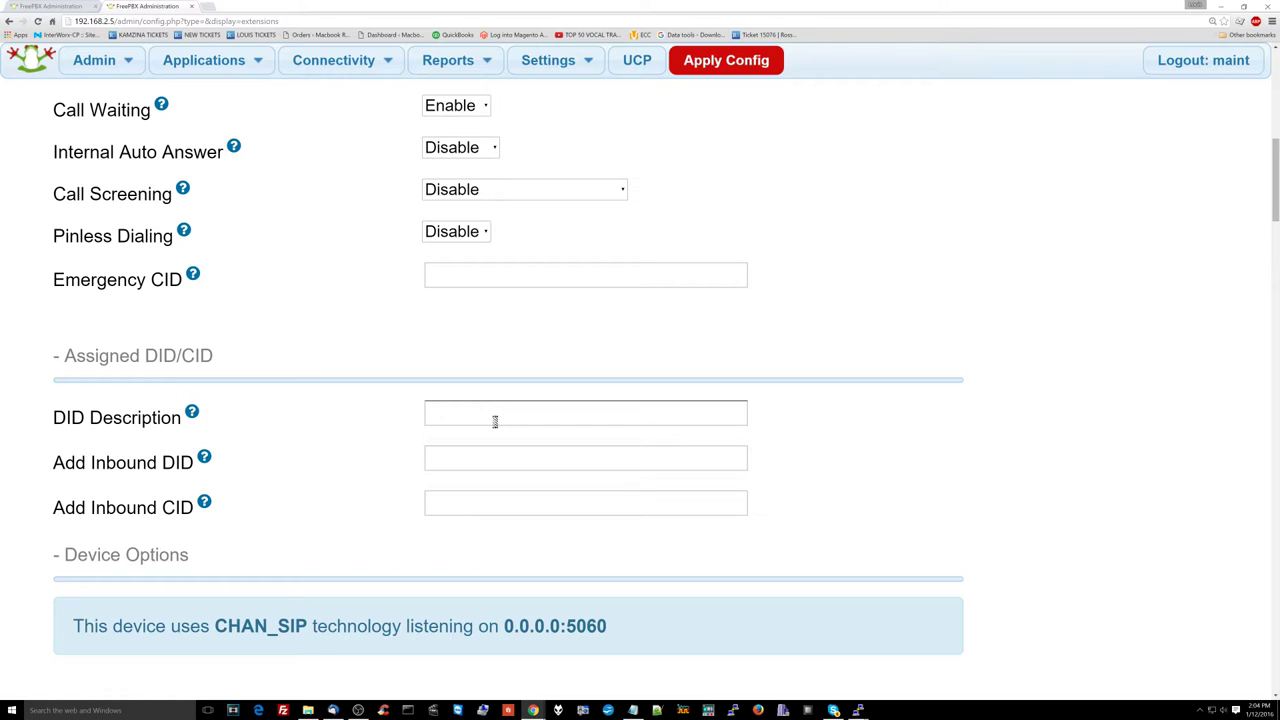
scroll(494, 421, "down", 2)
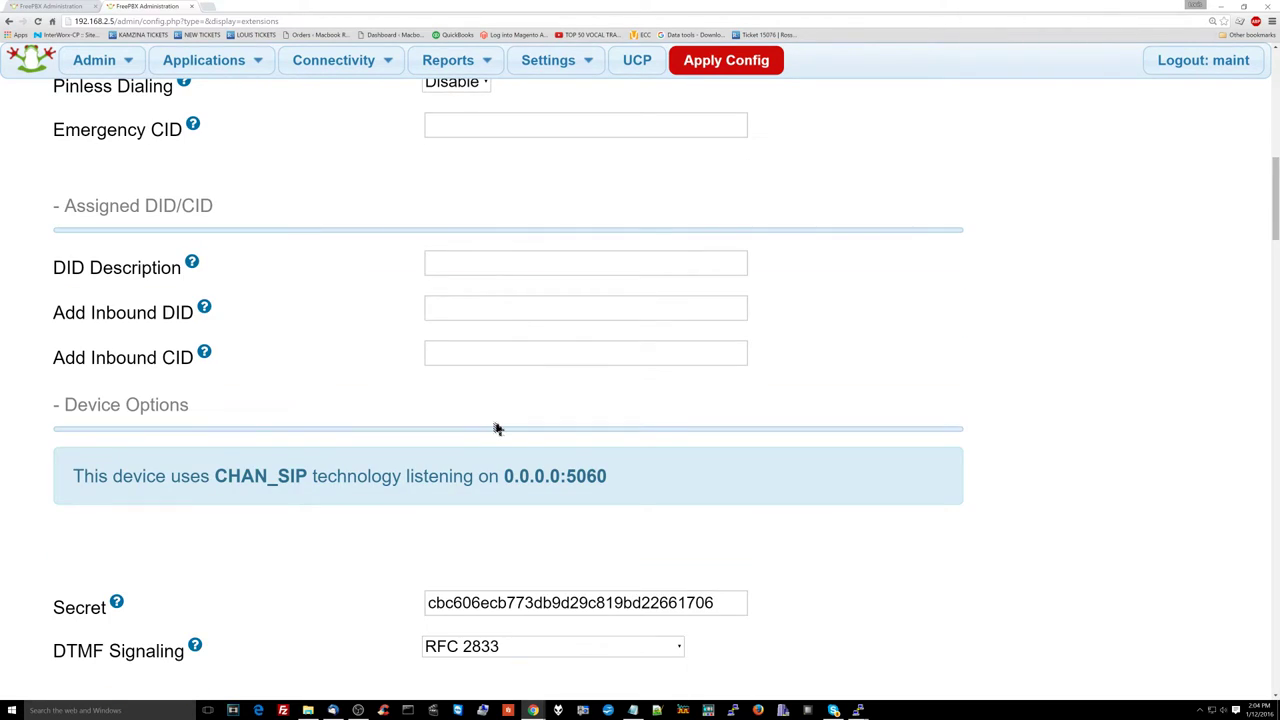
scroll(497, 428, "down", 2)
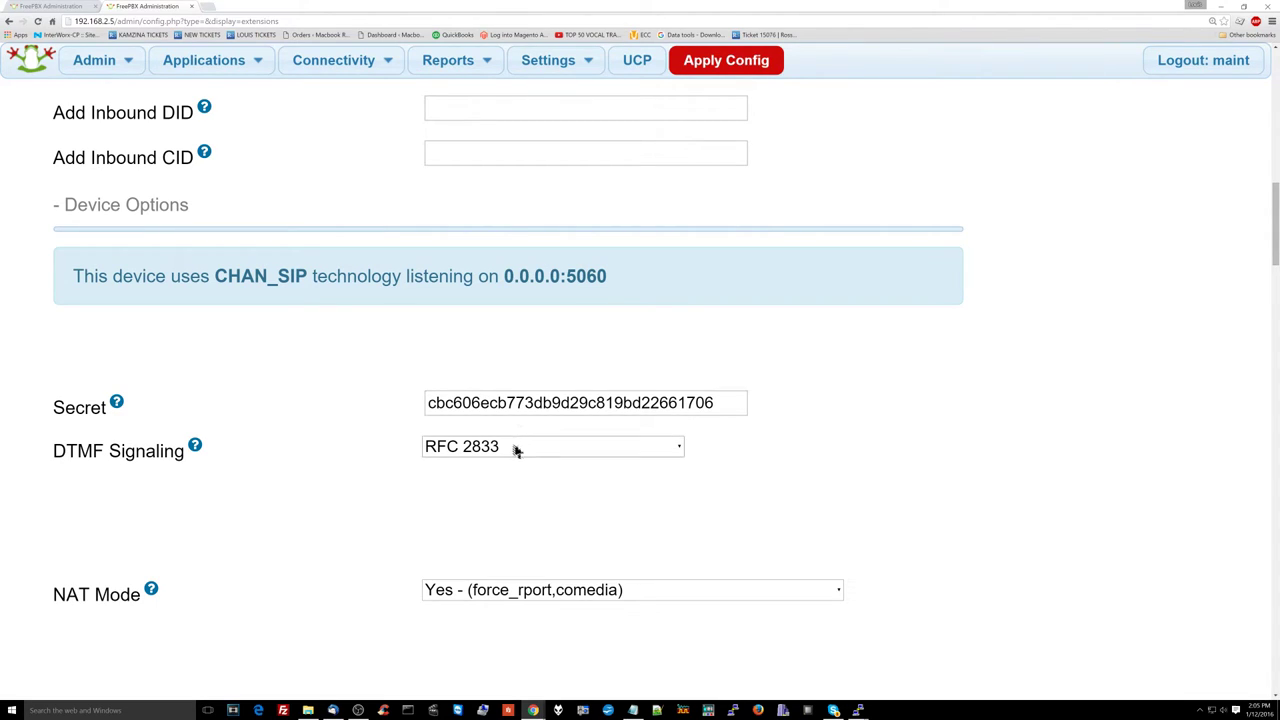
left_click(470, 590)
left_click(495, 428)
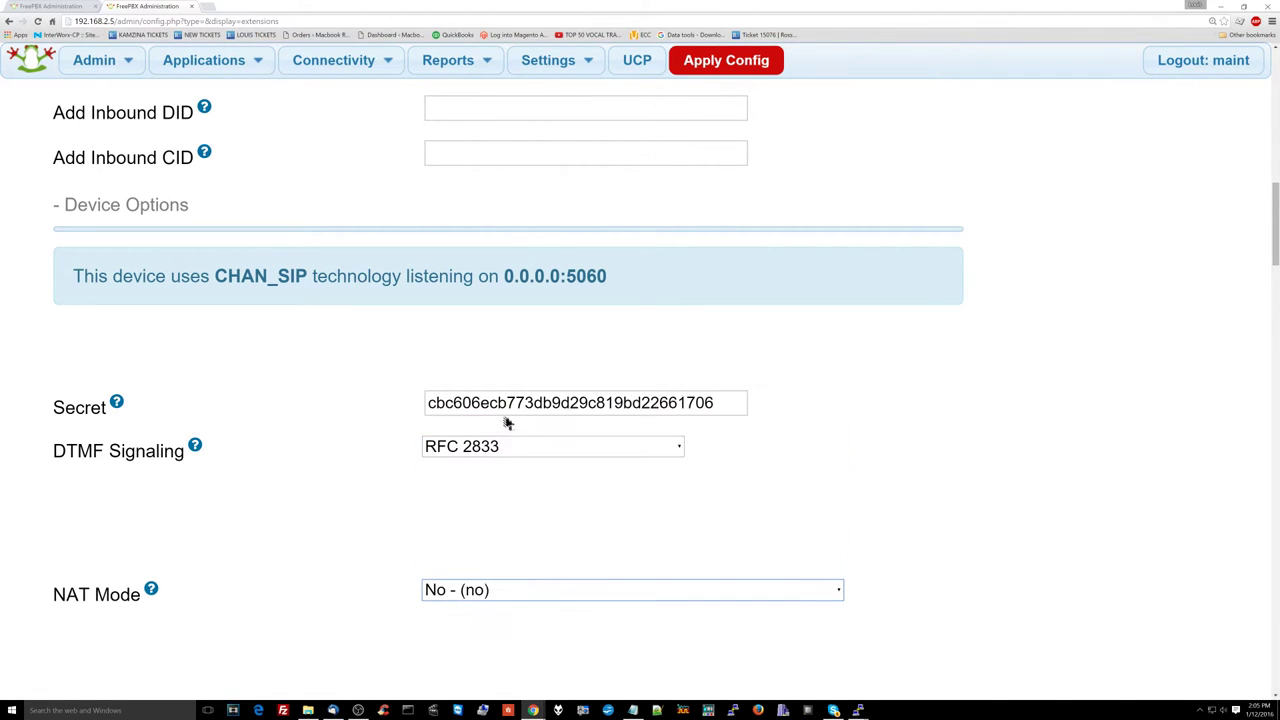
double_click(510, 403)
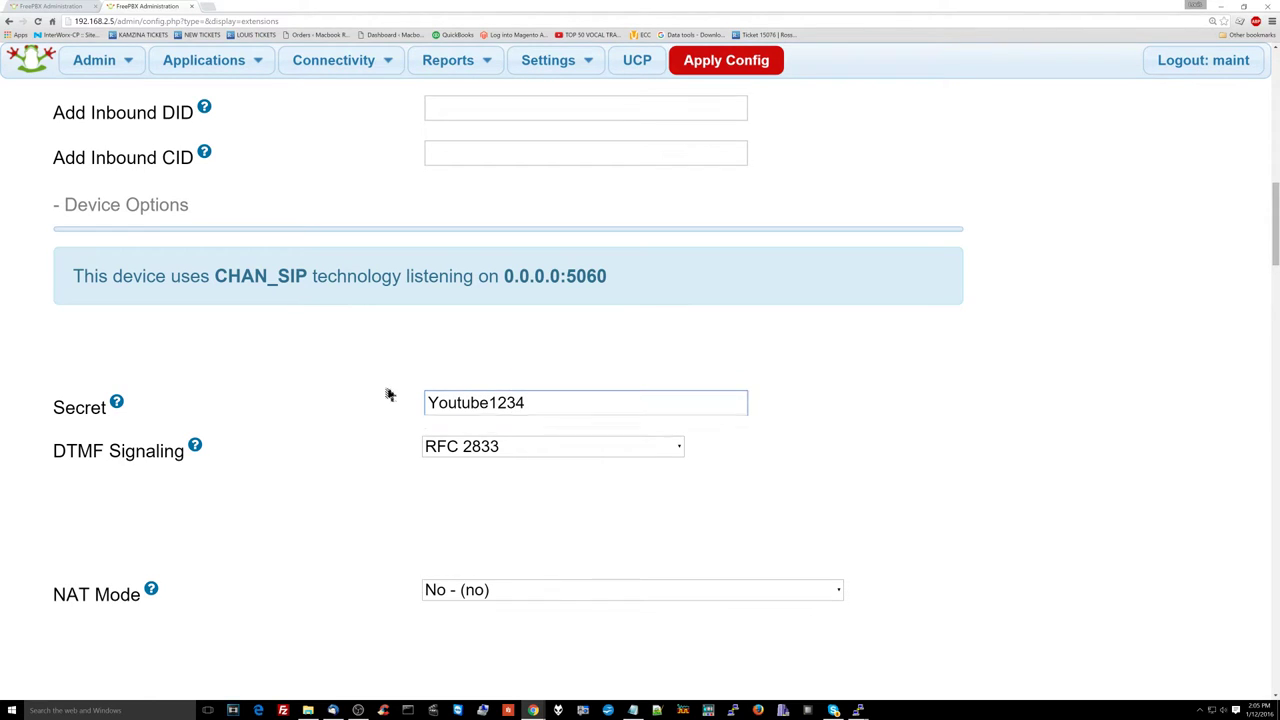
Step: Set all four call-recording options to Yes and enable On Demand Recording
scroll(390, 396, "down", 15)
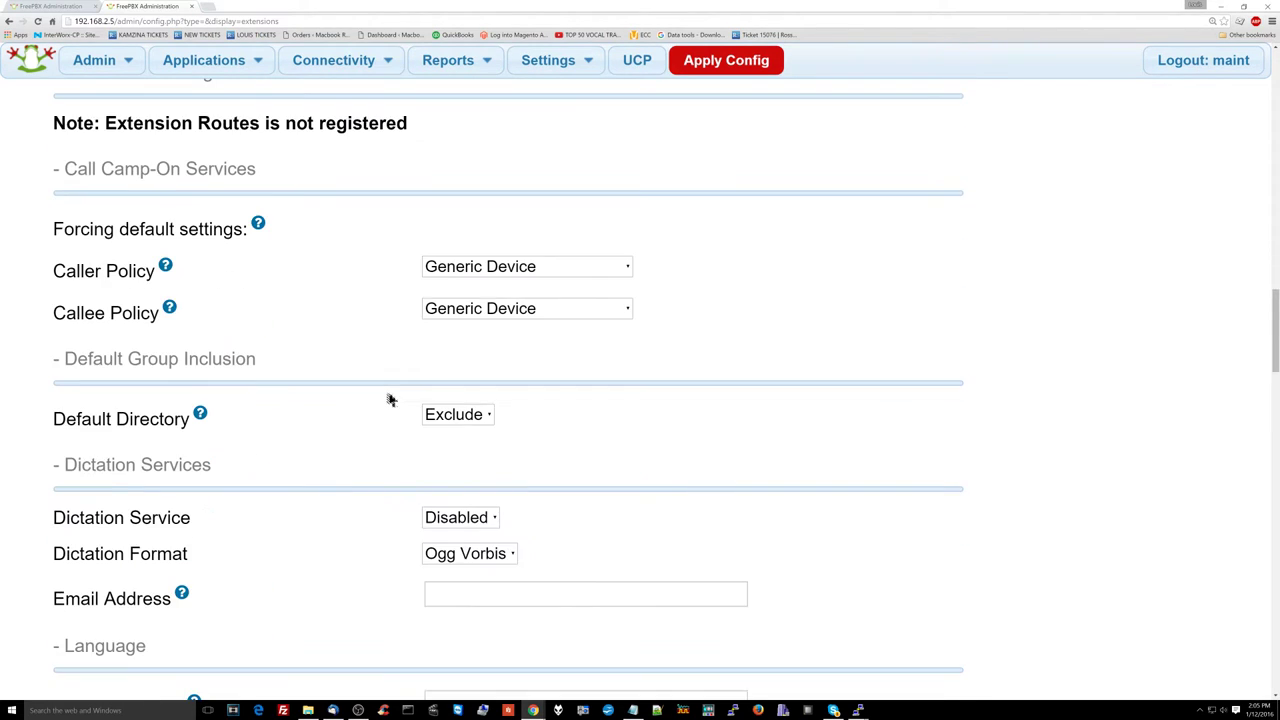
left_click(517, 418)
left_click(517, 462)
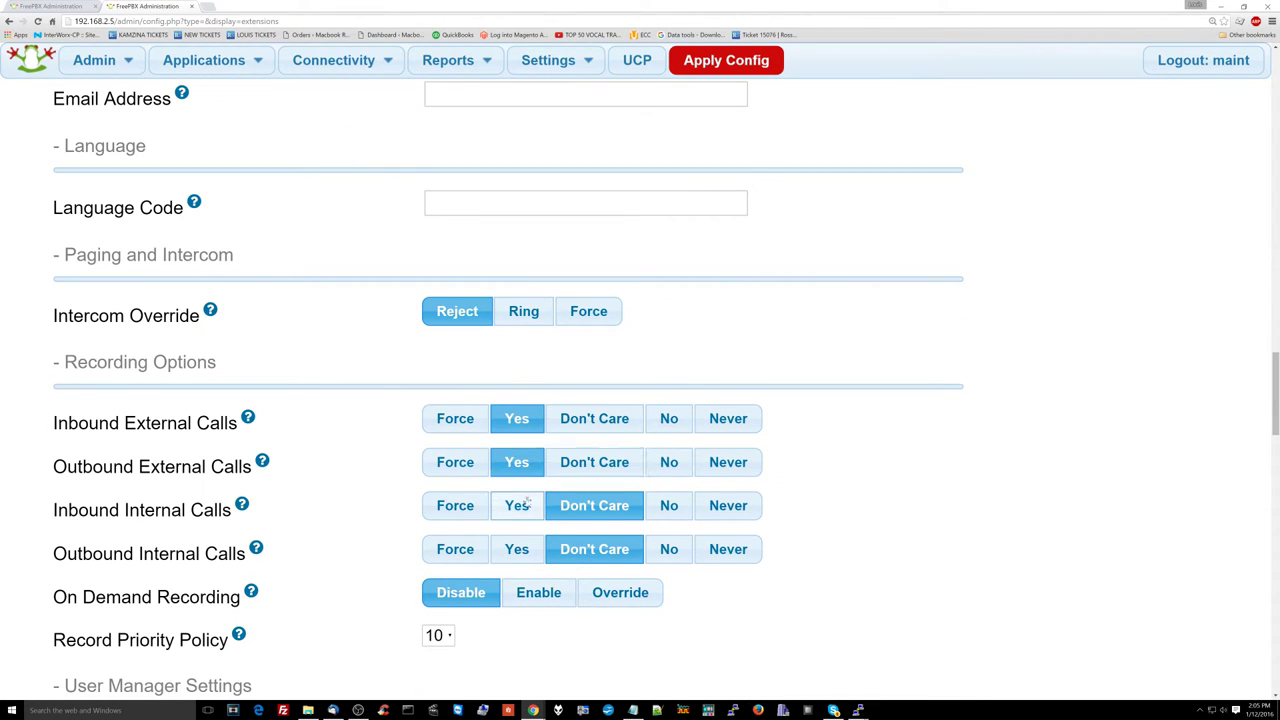
left_click(517, 505)
left_click(517, 549)
scroll(530, 597, "down", 2)
left_click(545, 396)
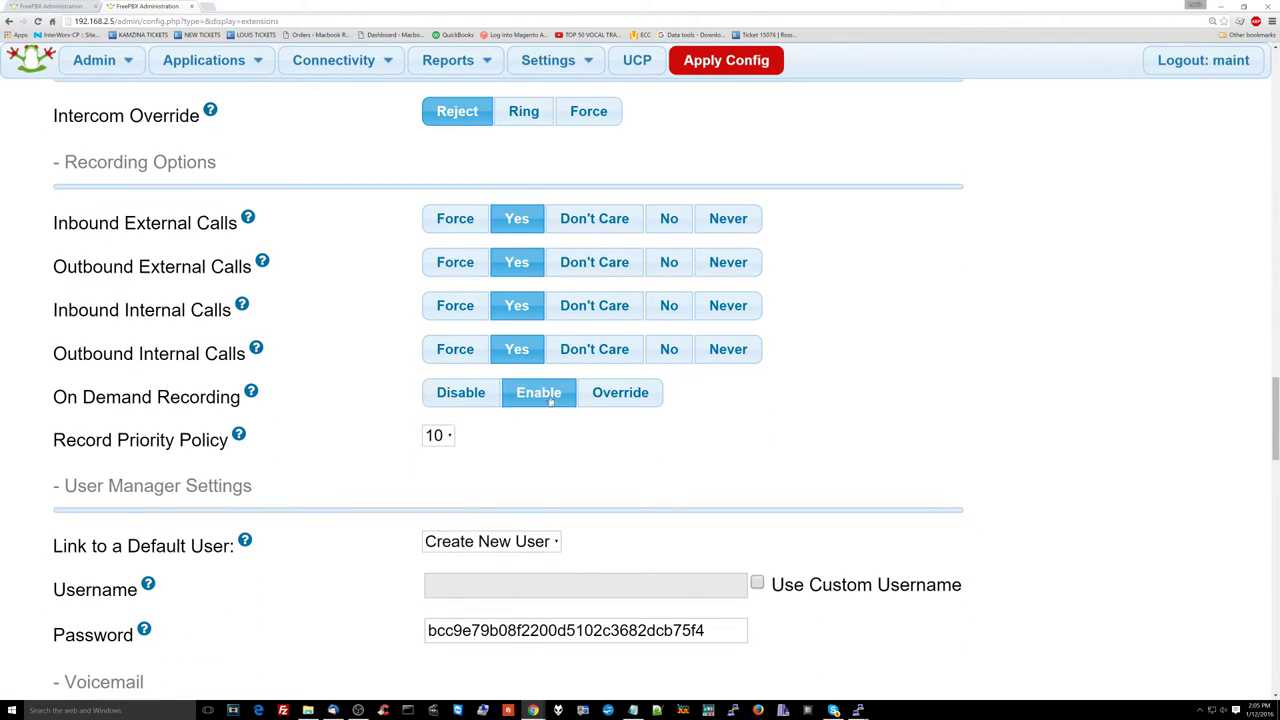
Step: Review the No Answer destination options and leave them unchanged
scroll(543, 449, "down", 3)
scroll(535, 462, "down", 8)
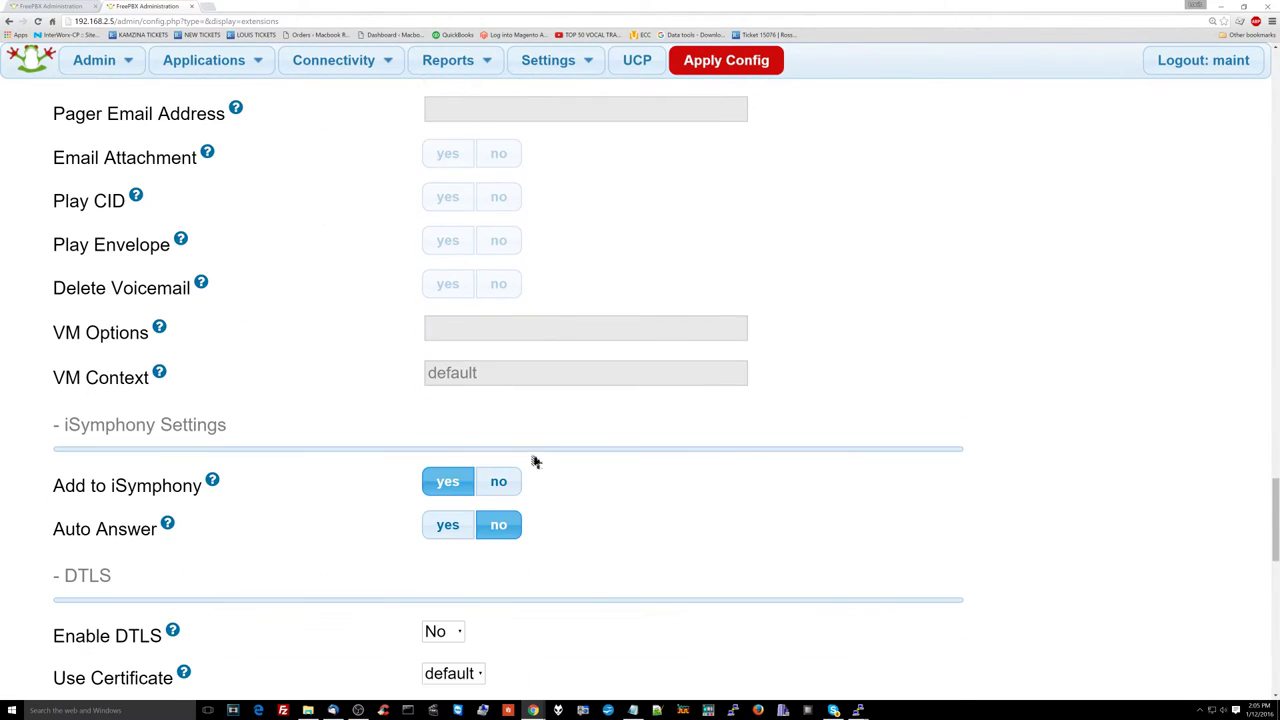
scroll(535, 462, "down", 8)
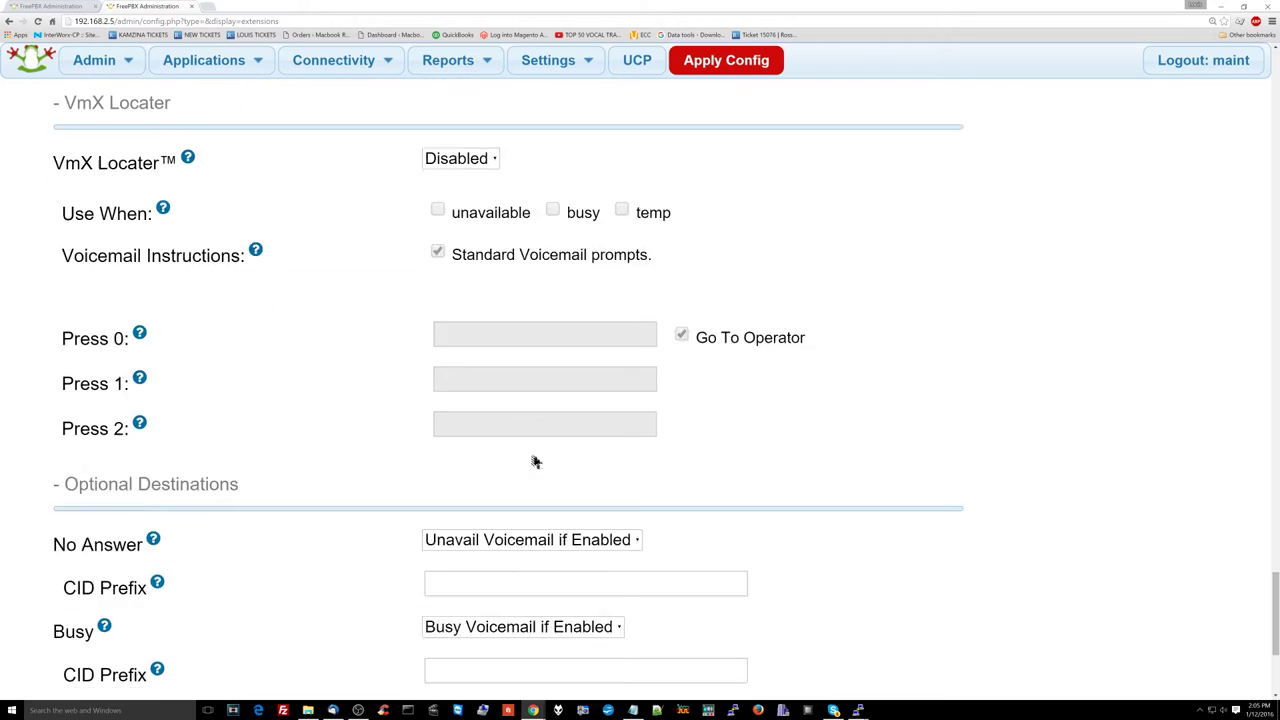
left_click(572, 258)
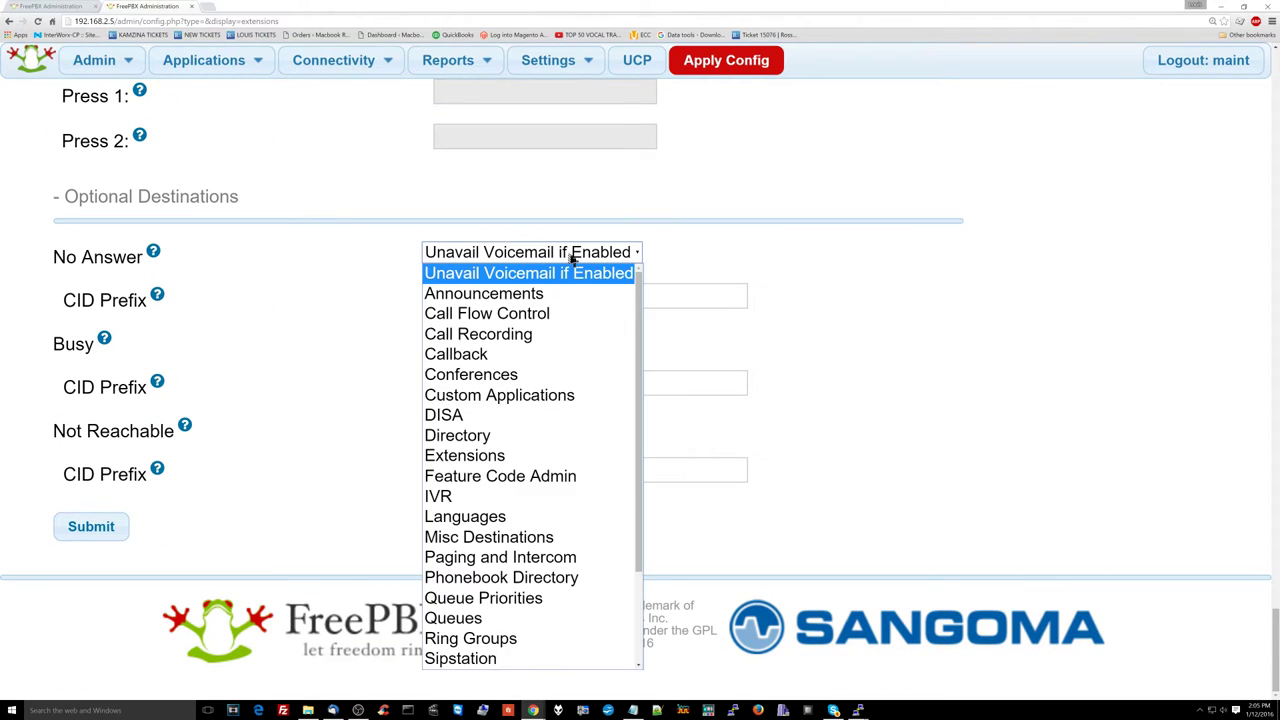
scroll(543, 343, "down", 3)
left_click(740, 277)
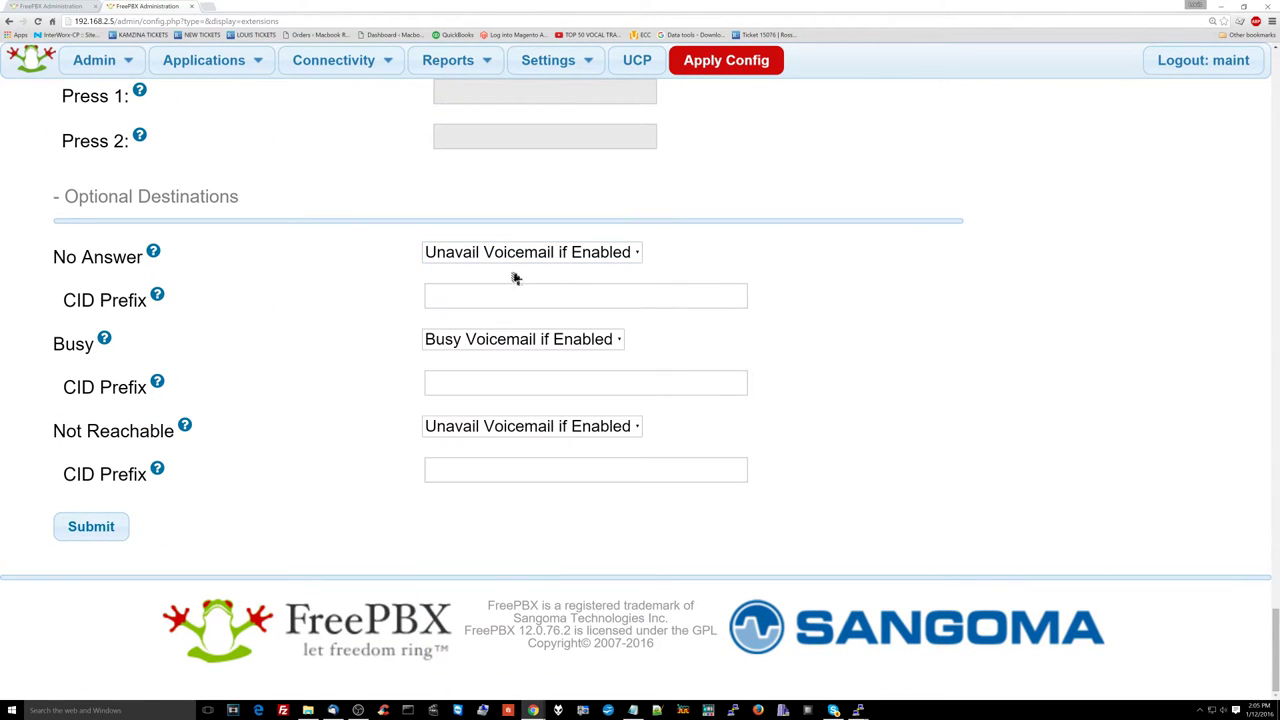
left_click(502, 253)
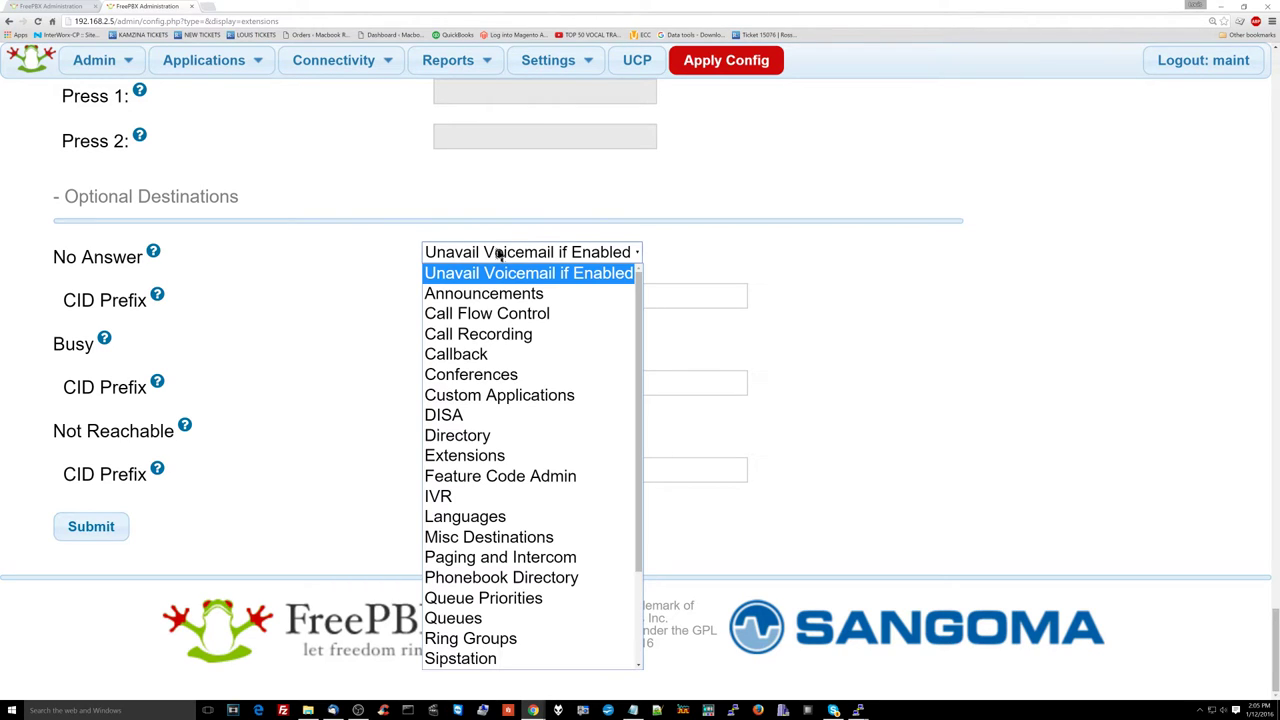
left_click(457, 280)
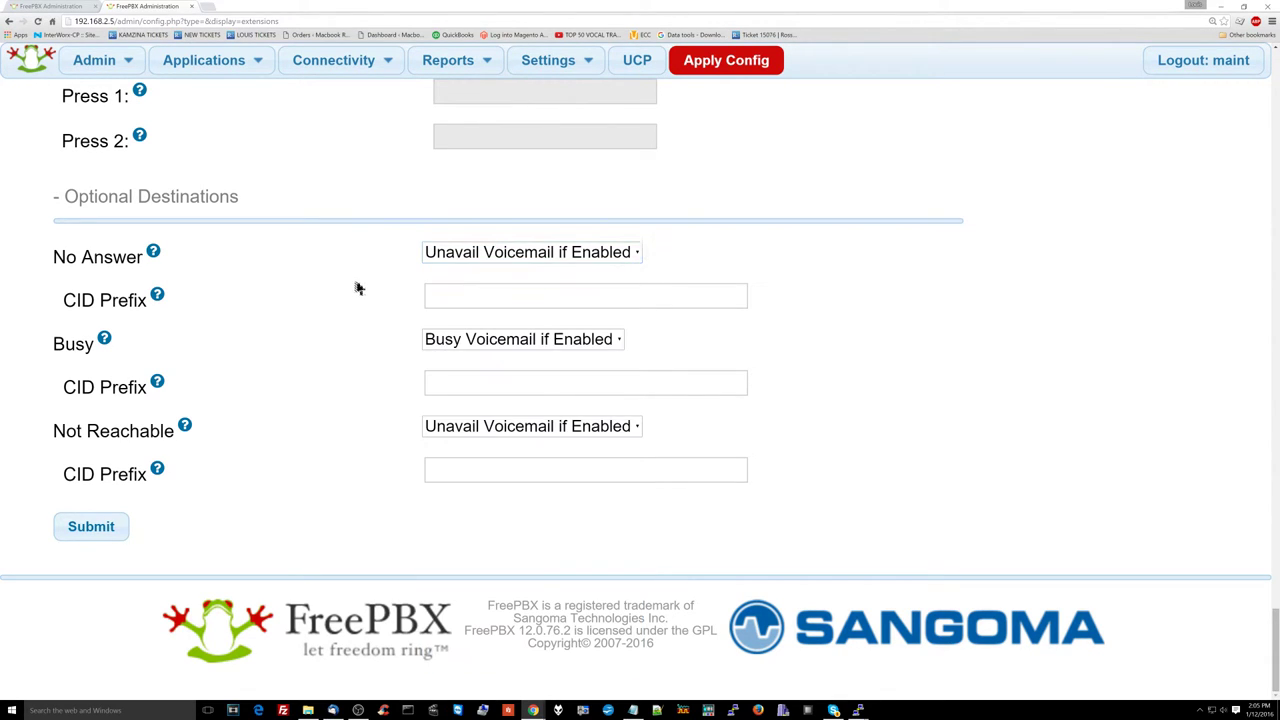
scroll(360, 292, "up", 15)
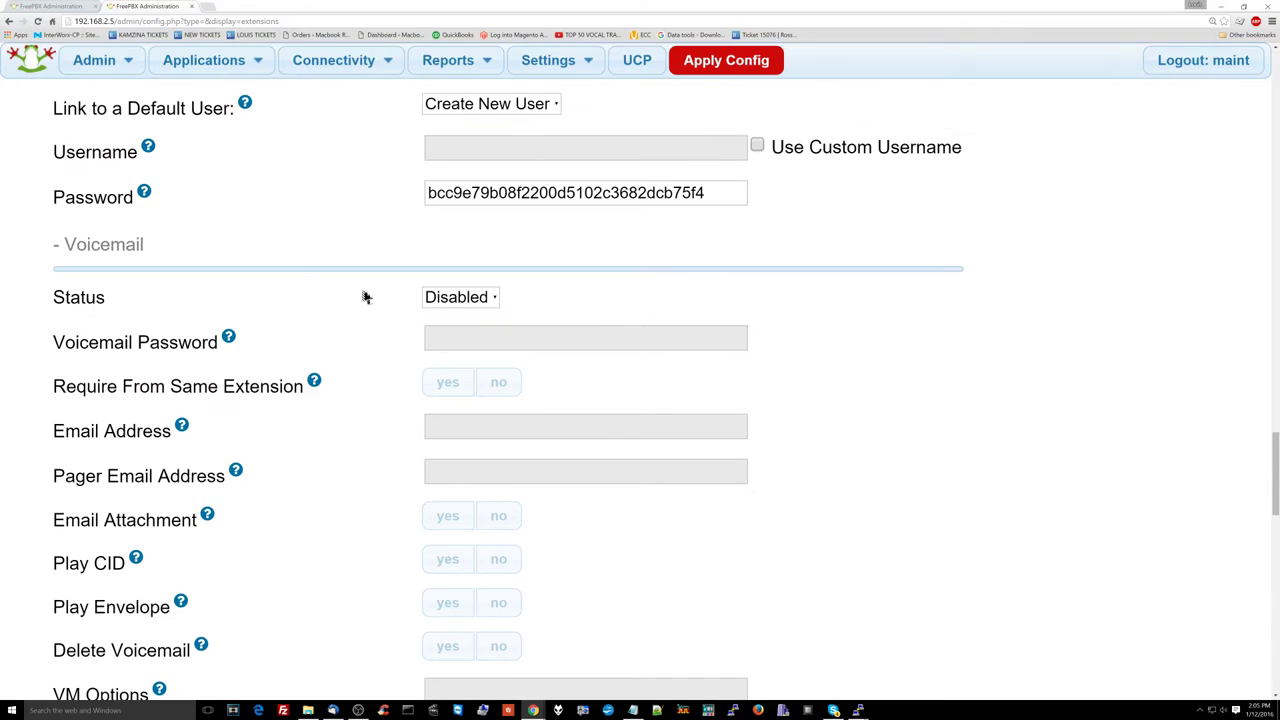
Step: Enable voicemail for Boss 701 and choose Voicemail as the no-answer destination
left_click(422, 296)
left_click(448, 317)
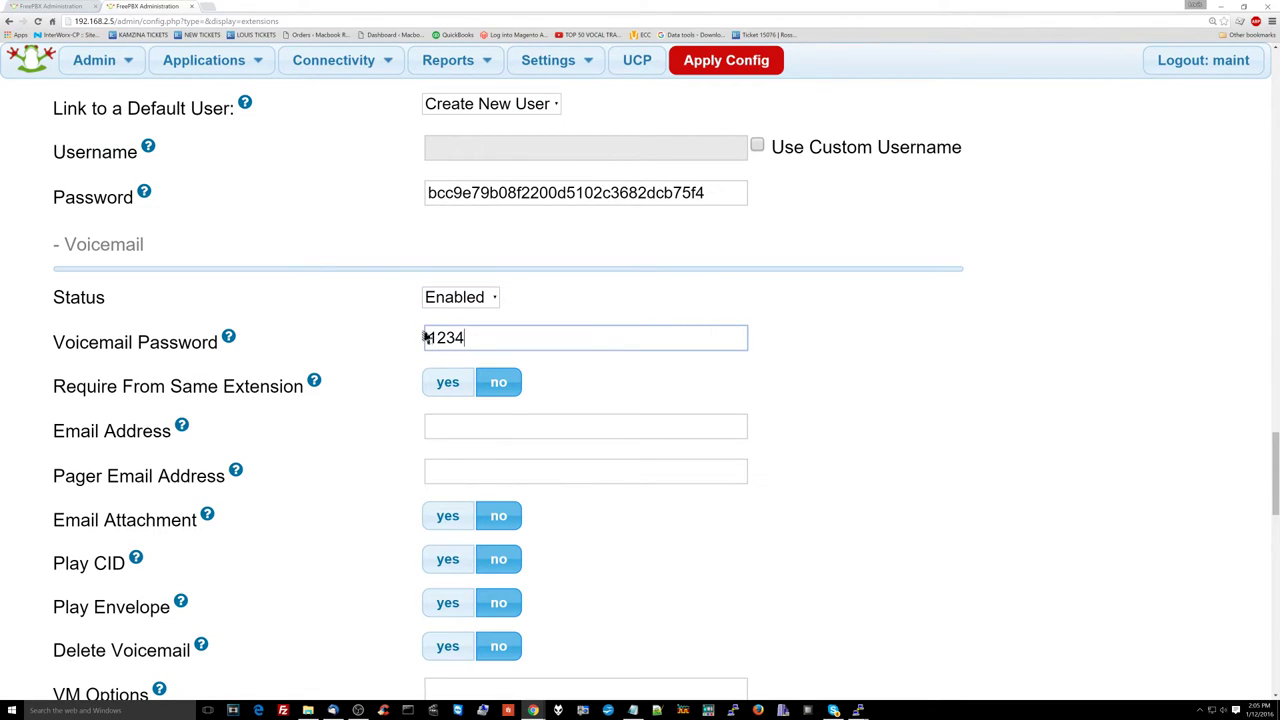
scroll(447, 341, "down", 15)
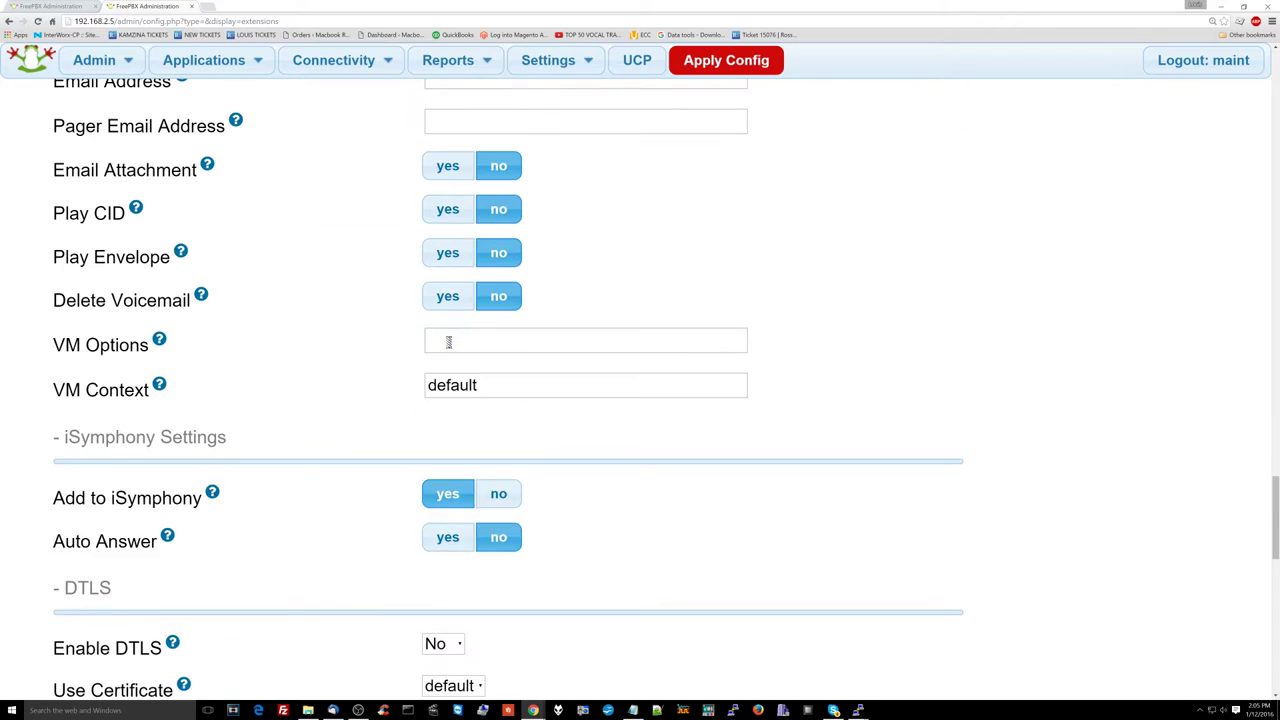
left_click(518, 254)
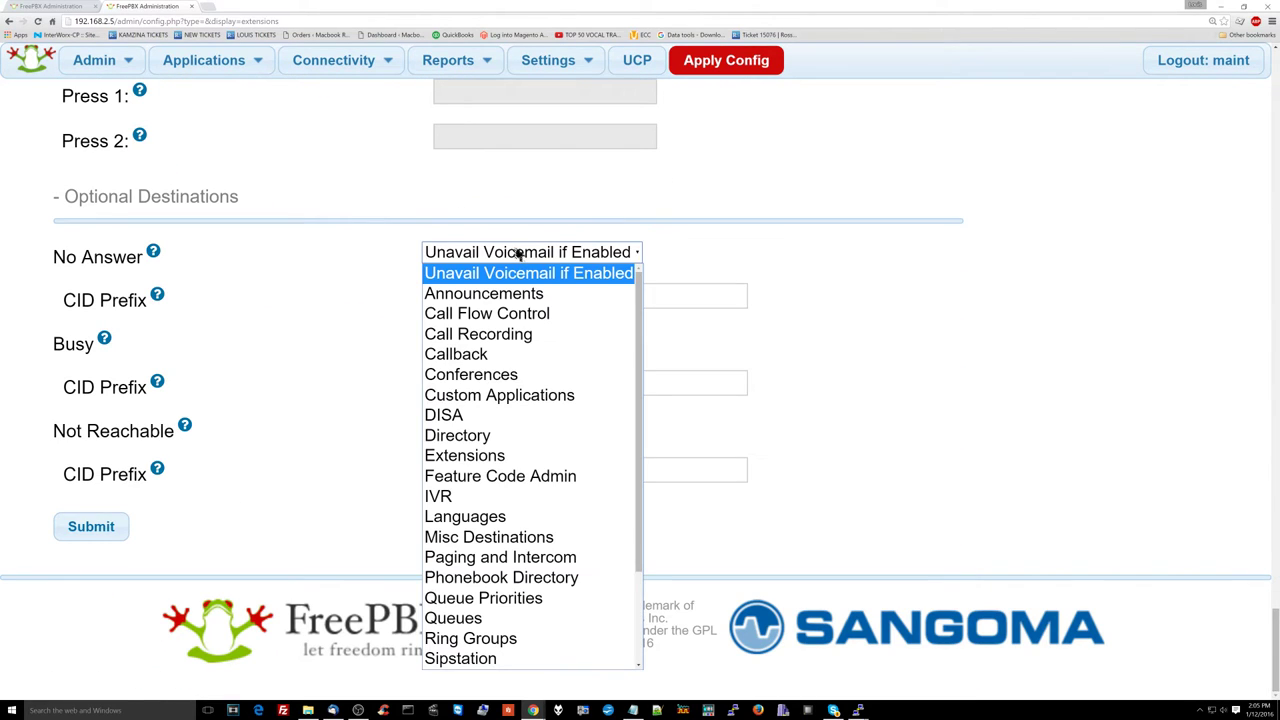
key("v")
key("Return")
Step: Route Boss's unanswered calls to his own voicemail and apply the configuration
left_click(674, 253)
left_click(587, 257)
left_click(585, 260)
left_click(588, 253)
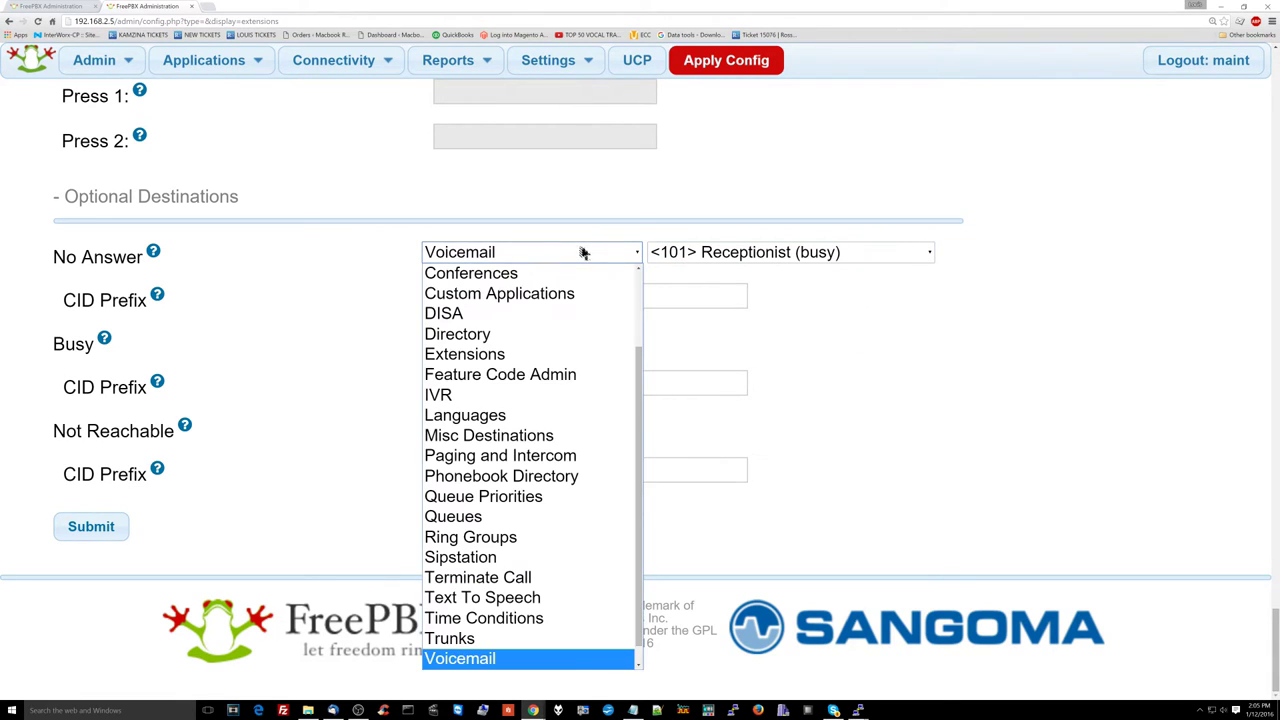
scroll(565, 390, "up", 2)
left_click(574, 274)
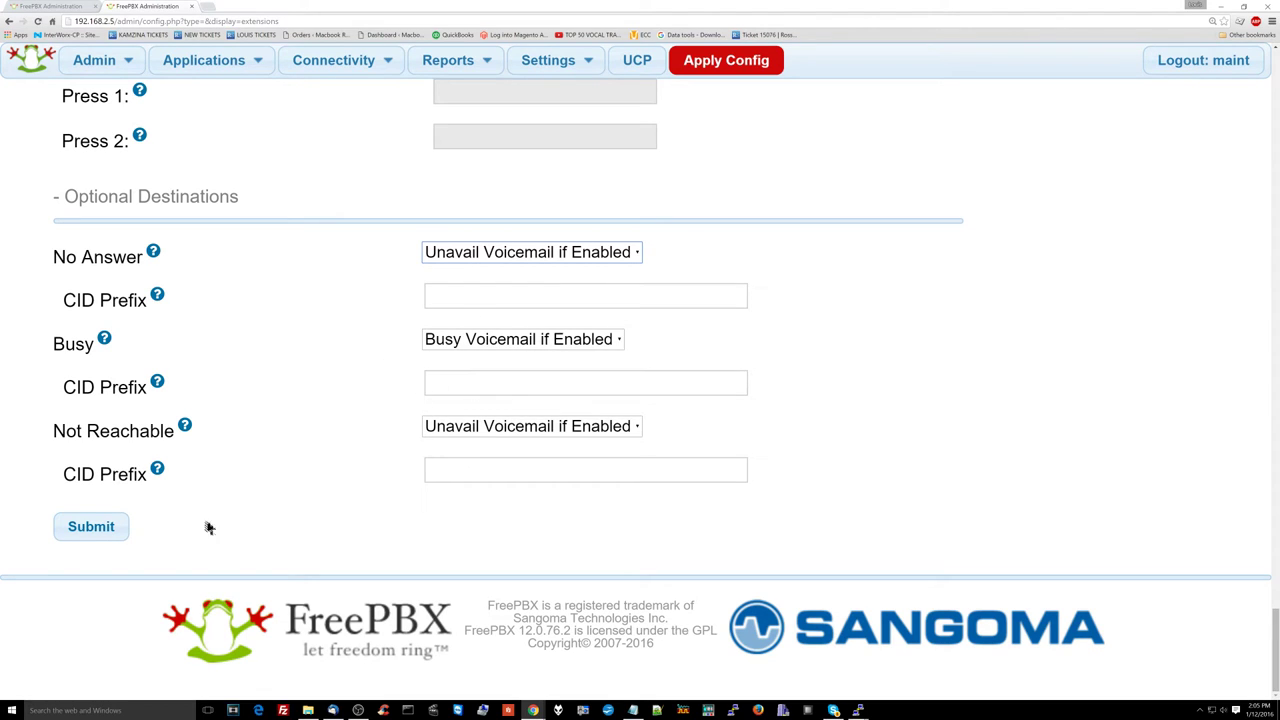
left_click(107, 526)
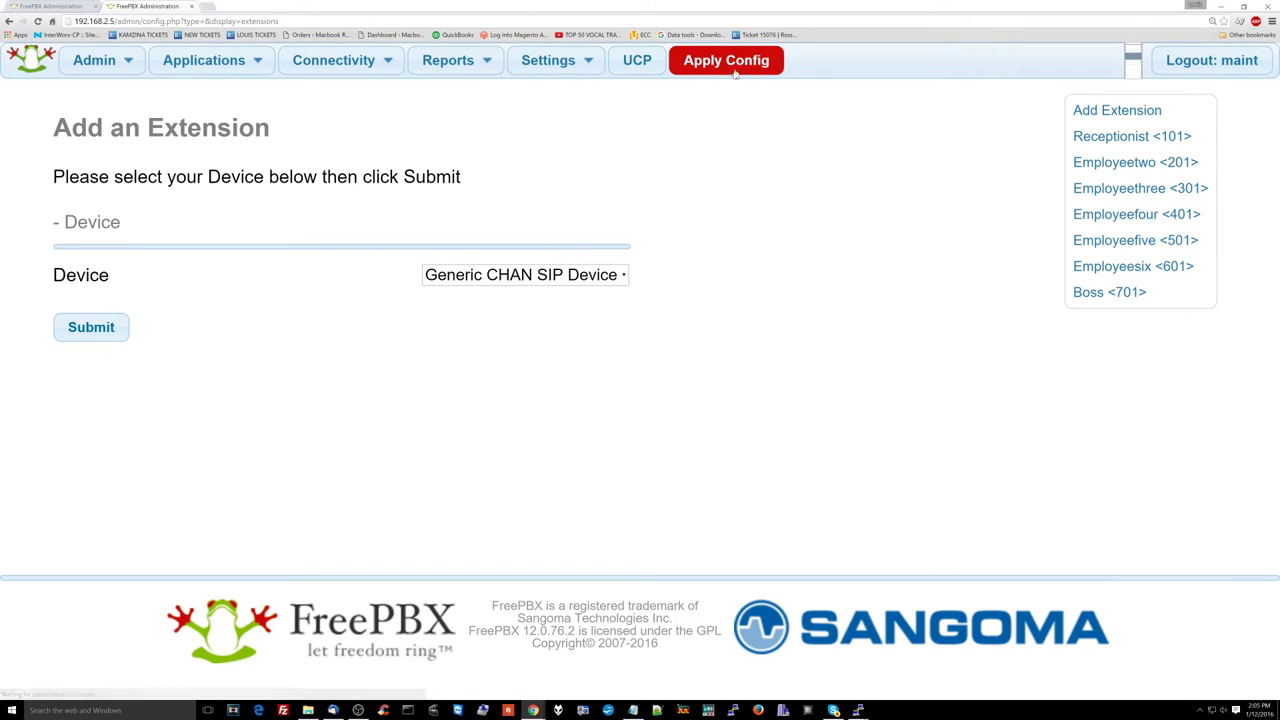